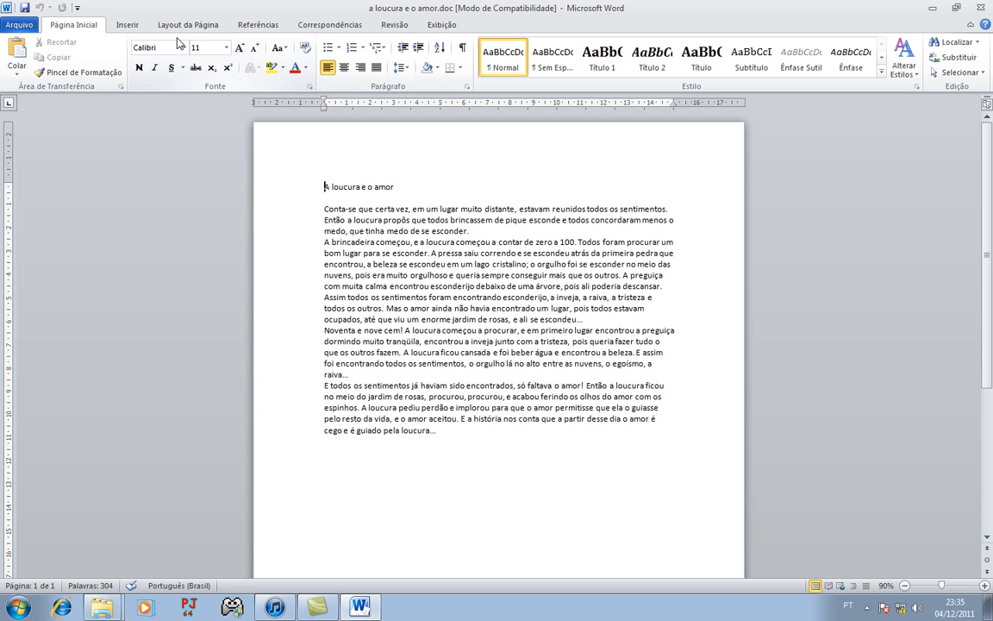
pyautogui.click(11, 26)
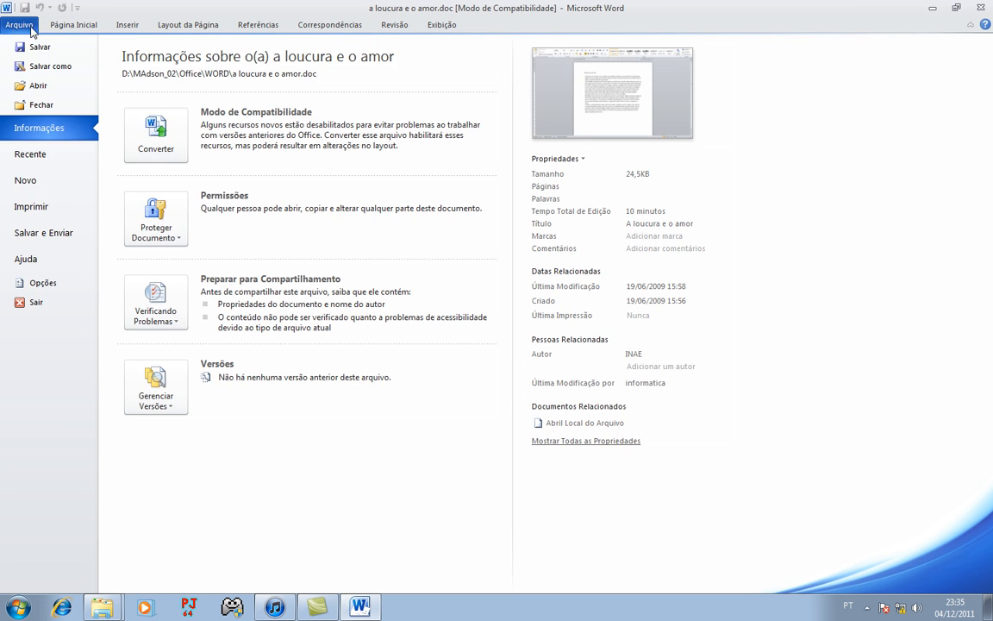
pyautogui.click(65, 27)
pyautogui.click(129, 25)
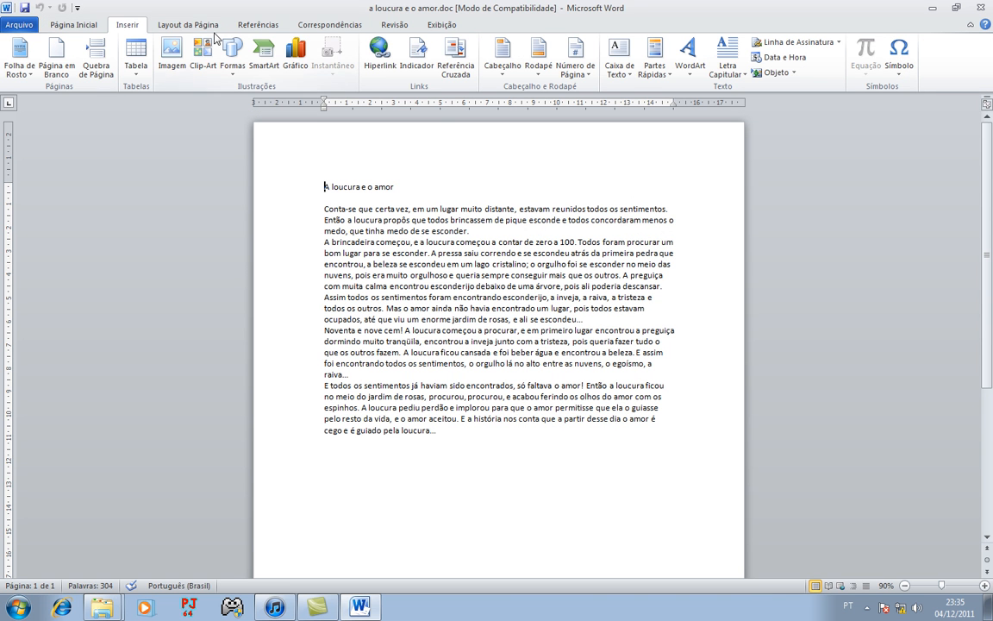
pyautogui.click(258, 24)
pyautogui.click(360, 27)
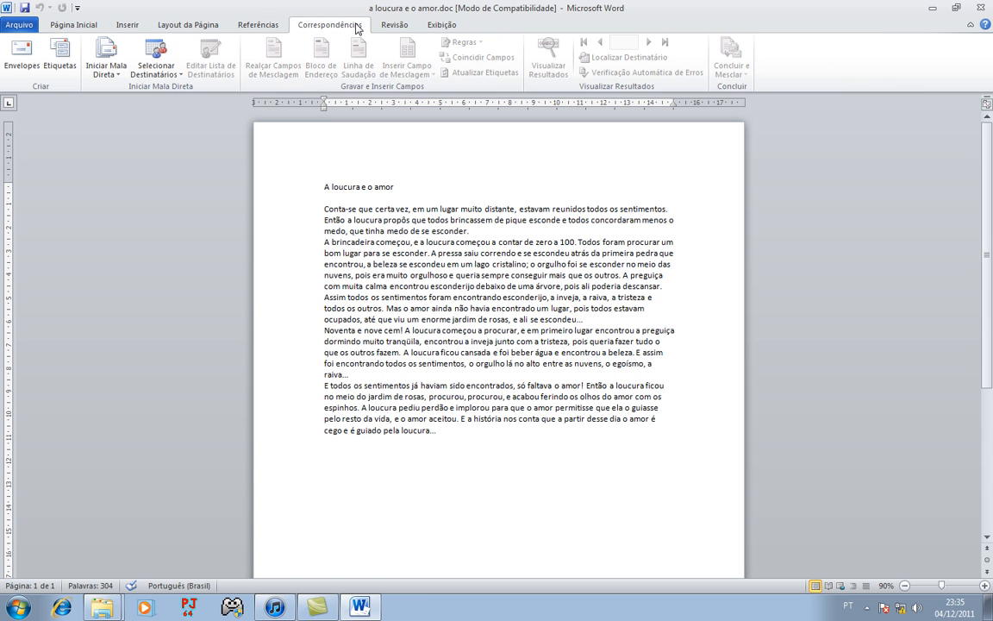
pyautogui.click(438, 29)
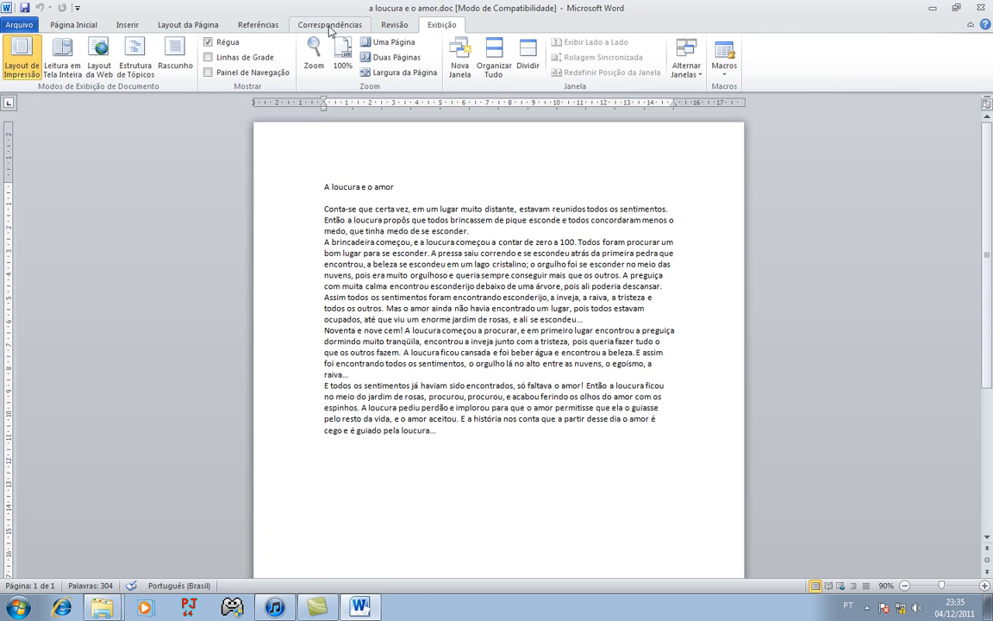
pyautogui.click(96, 28)
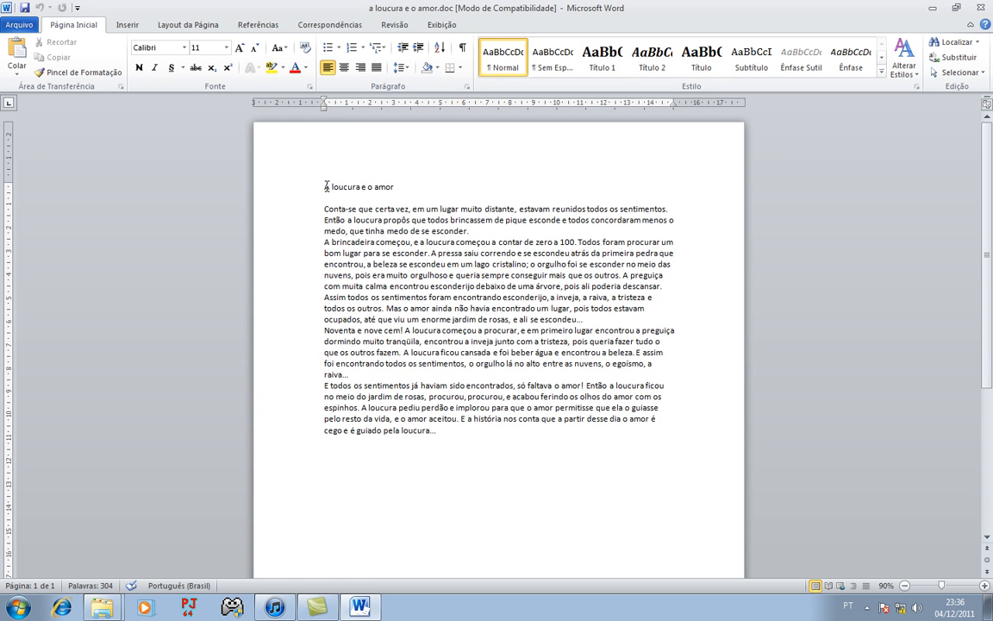
pyautogui.moveTo(323, 186); pyautogui.dragTo(405, 190)
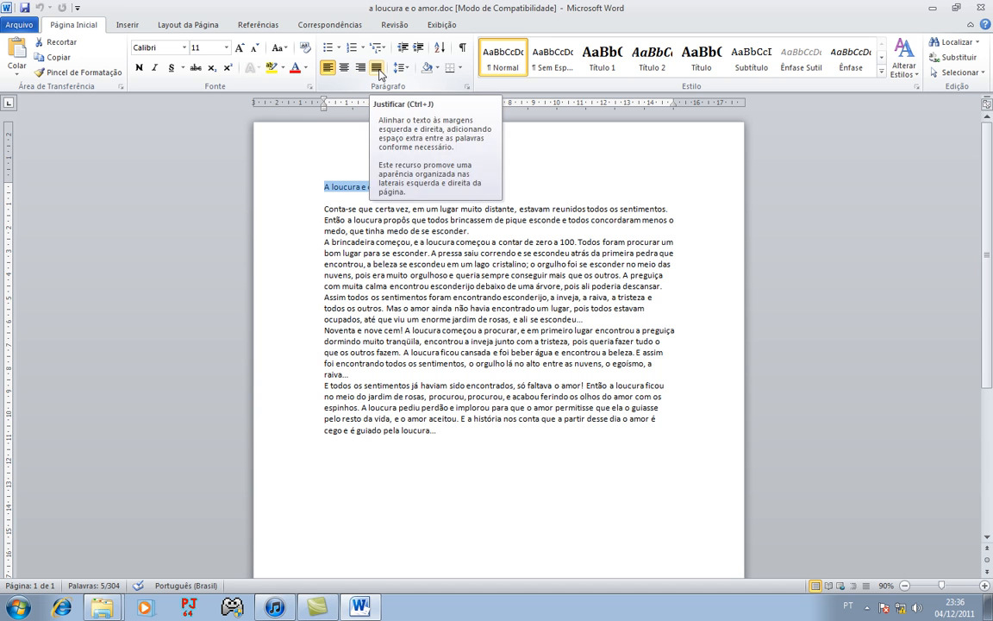
pyautogui.click(343, 69)
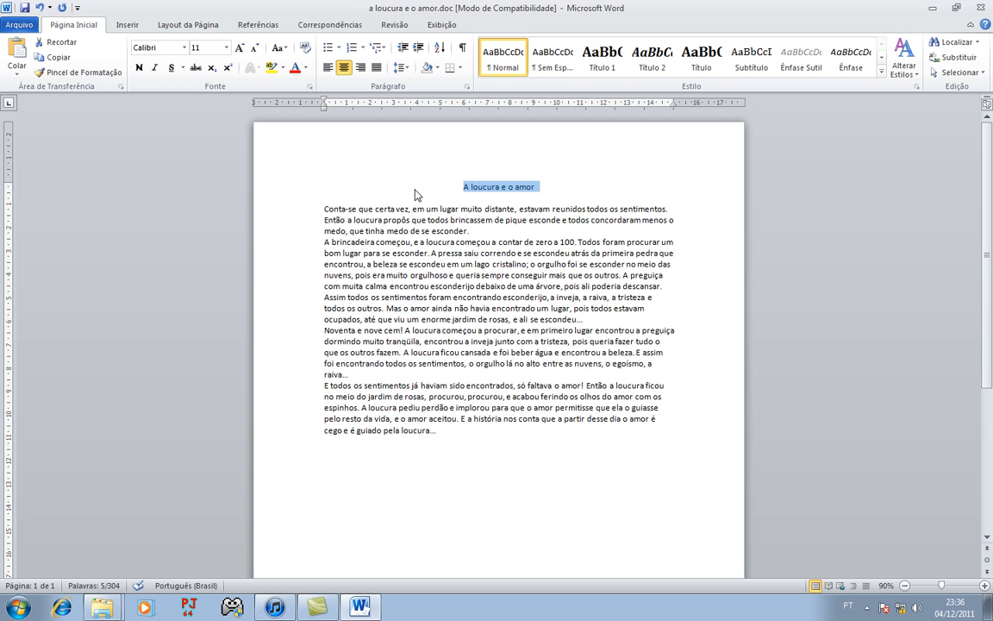
pyautogui.hotkey('ctrl', 'z')
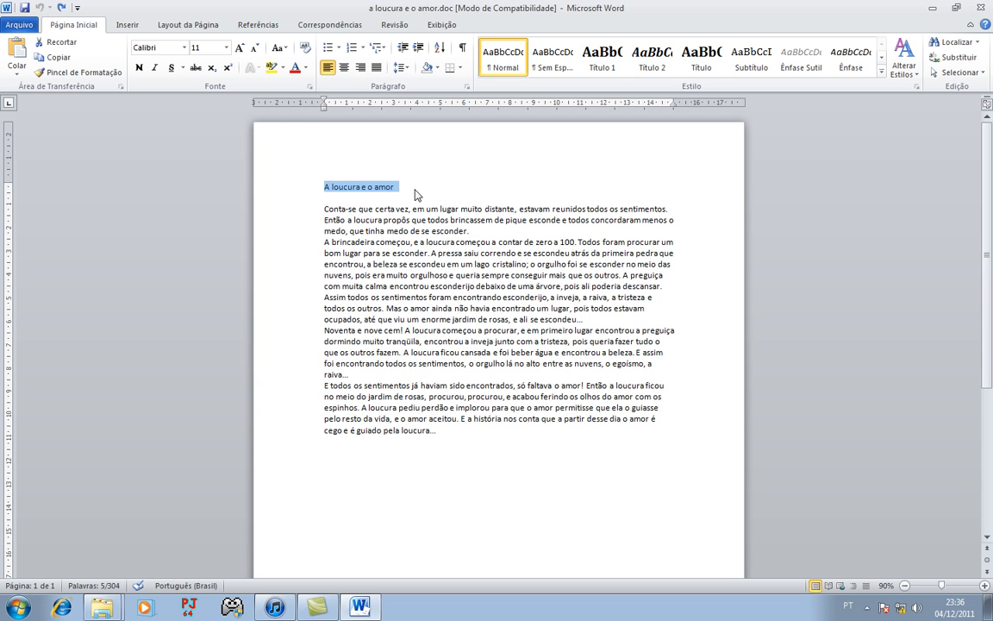
pyautogui.press('Left')
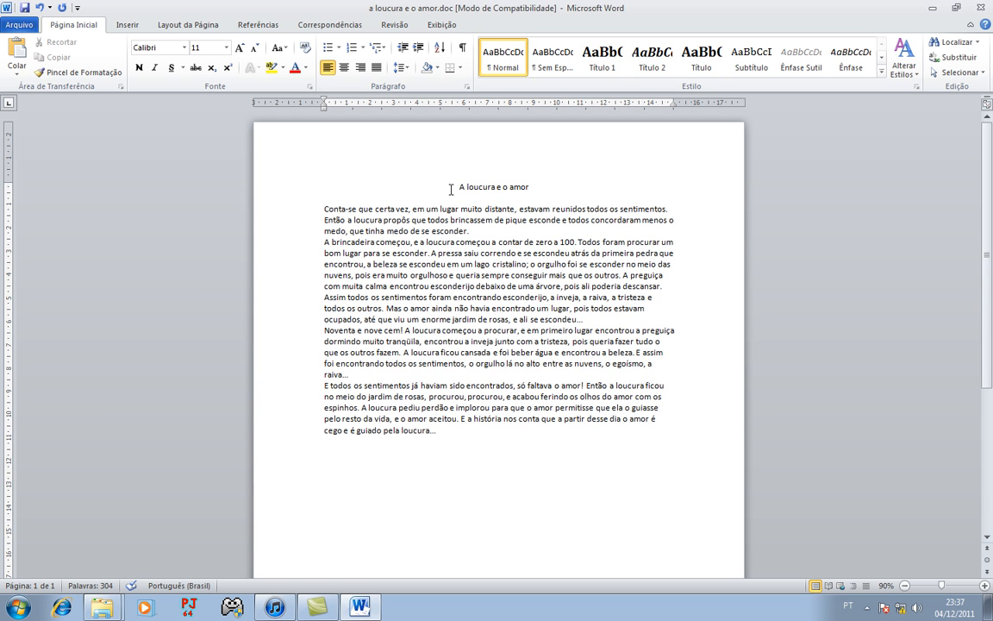
pyautogui.moveTo(459, 186); pyautogui.dragTo(228, 146)
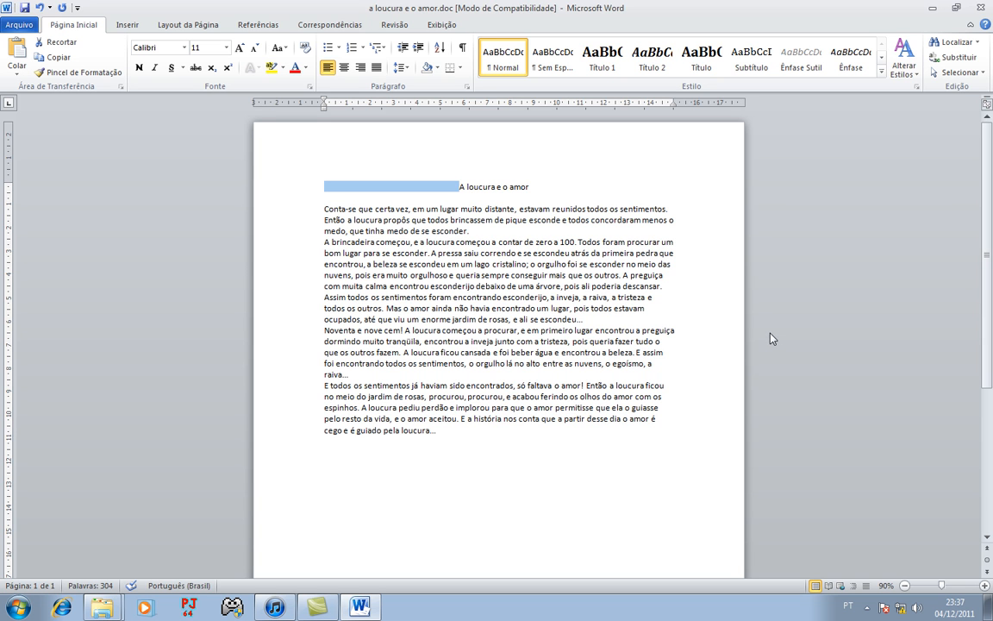
pyautogui.press('Delete')
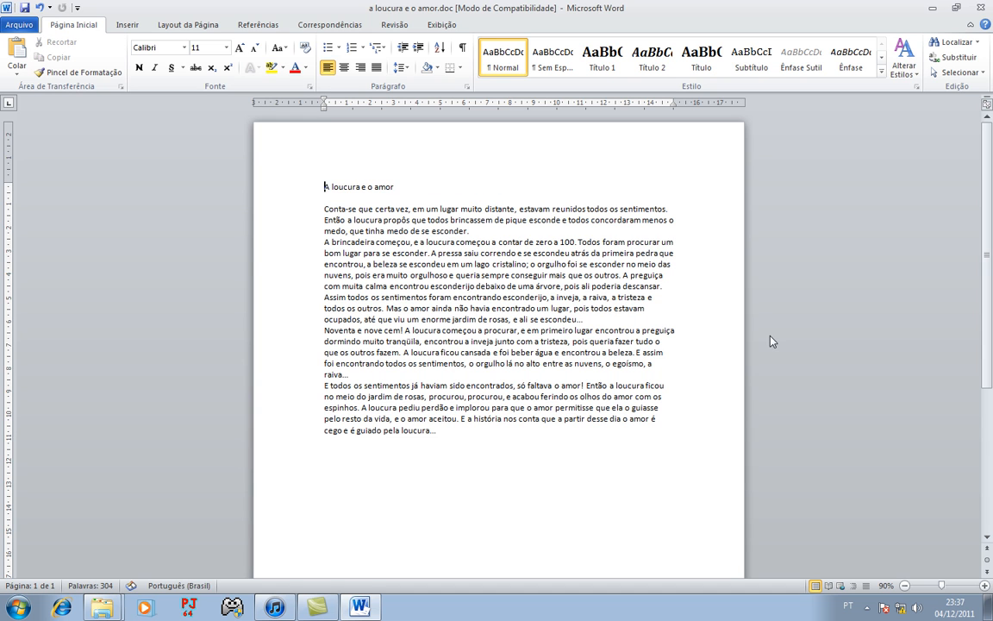
# - Centre the title "A loucura e o amor" and change its font to Book Antiqua
pyautogui.moveTo(323, 187); pyautogui.dragTo(399, 186)
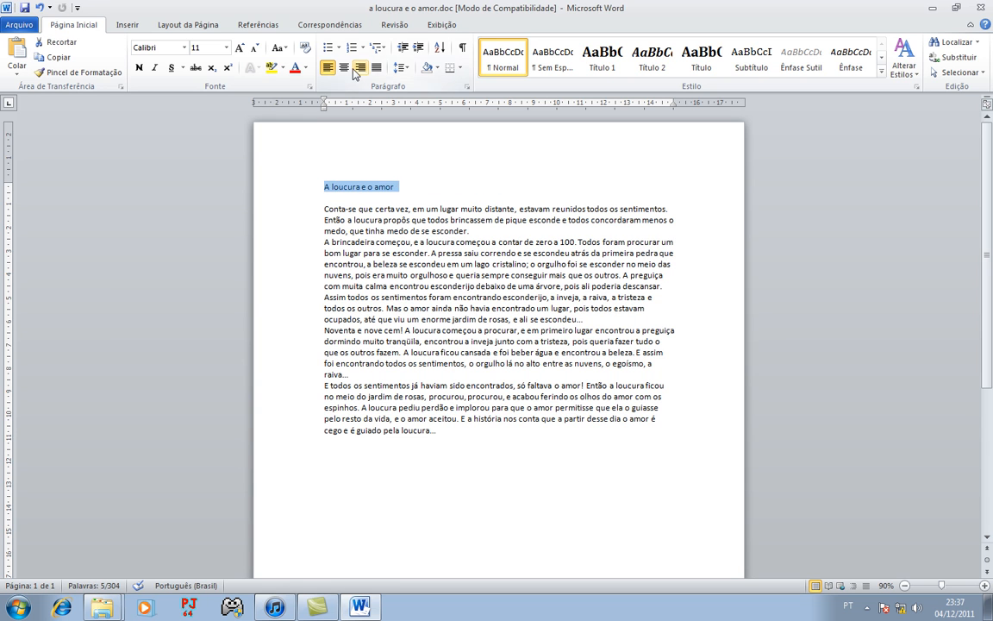
pyautogui.click(343, 67)
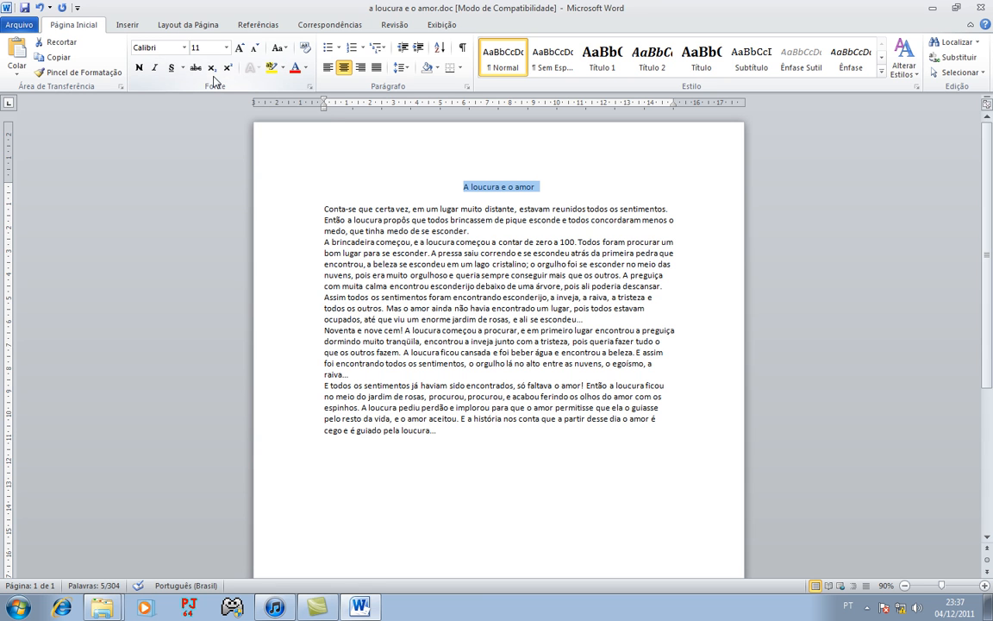
pyautogui.click(184, 48)
pyautogui.click(185, 49)
pyautogui.click(185, 48)
pyautogui.click(185, 49)
pyautogui.click(185, 48)
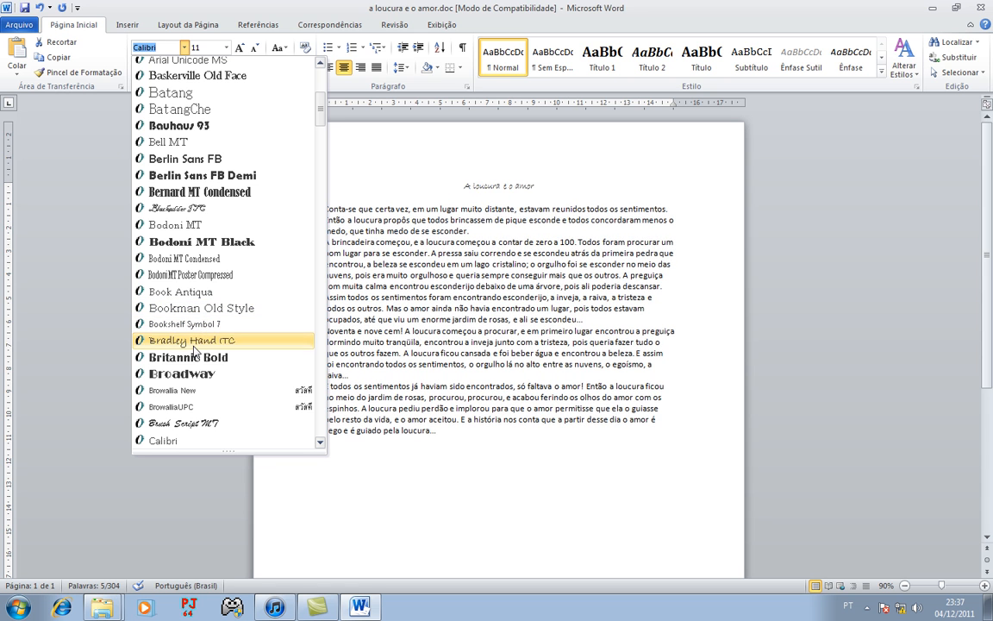
pyautogui.click(202, 296)
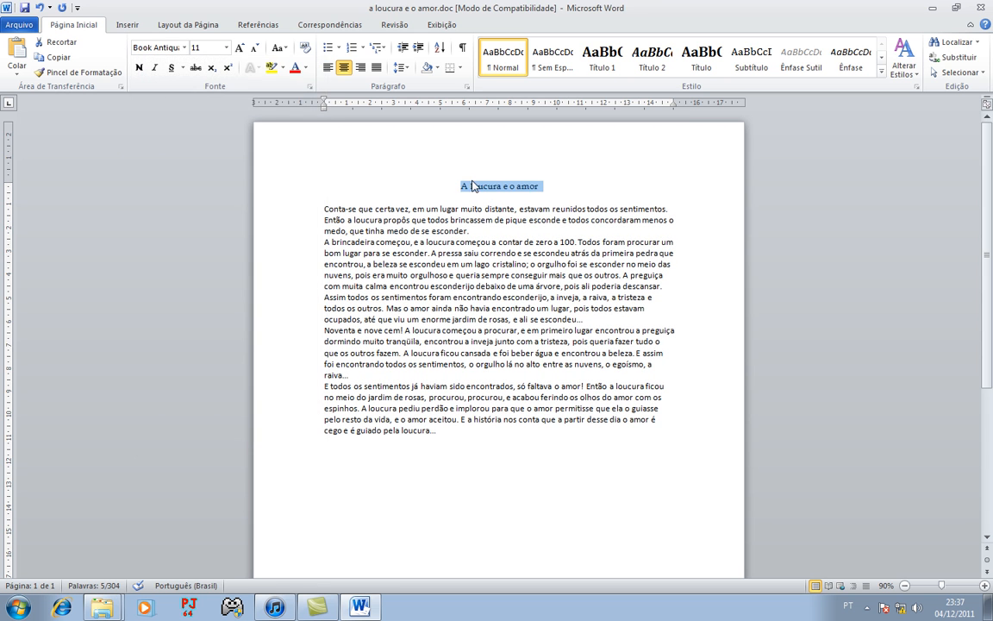
# - Set the title's font size to 13
pyautogui.click(227, 48)
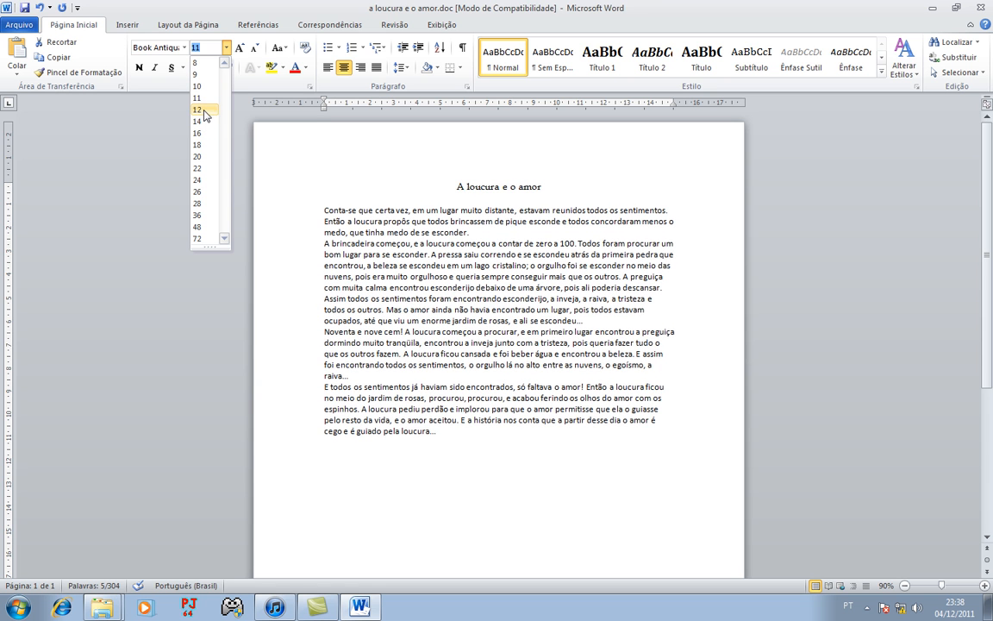
pyautogui.click(199, 49)
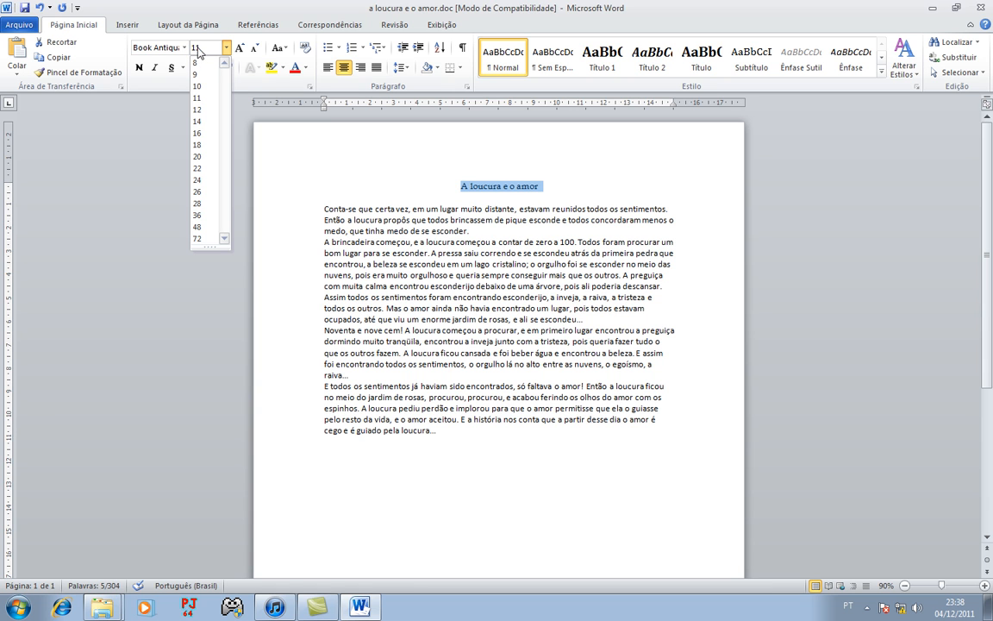
pyautogui.press('BackSpace')
pyautogui.write('1')
pyautogui.press('Return')
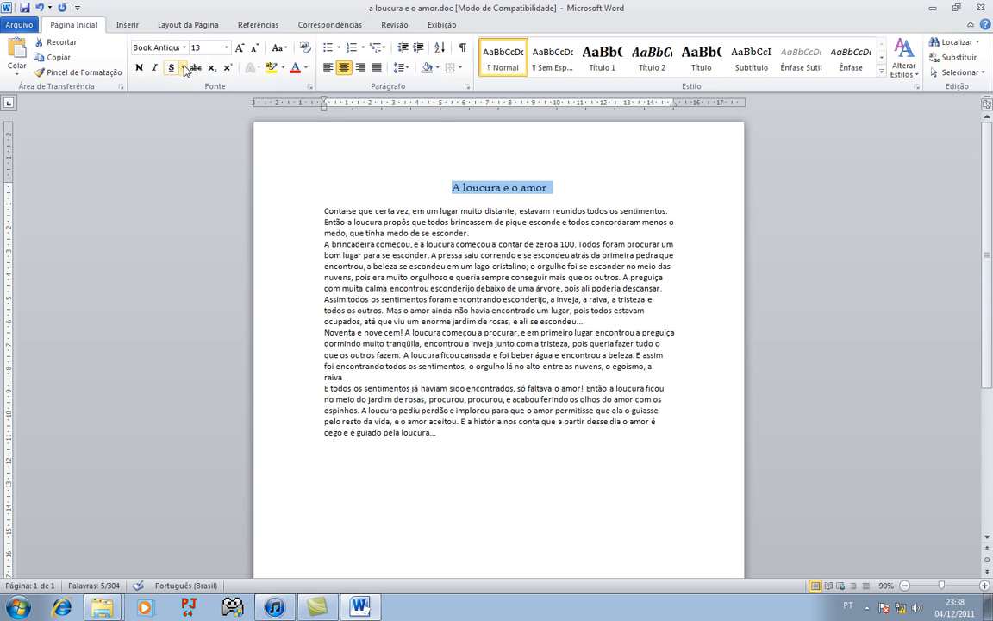
# - Step the title's font size down to 10 and back up to 26 with Grow Font and Shrink Font
pyautogui.click(240, 49)
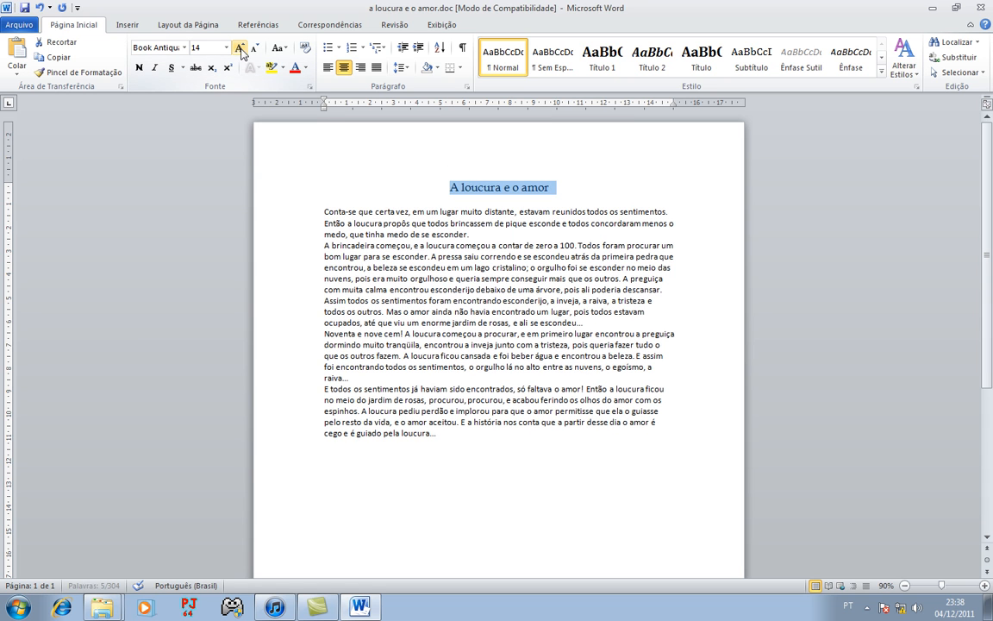
pyautogui.click(254, 49)
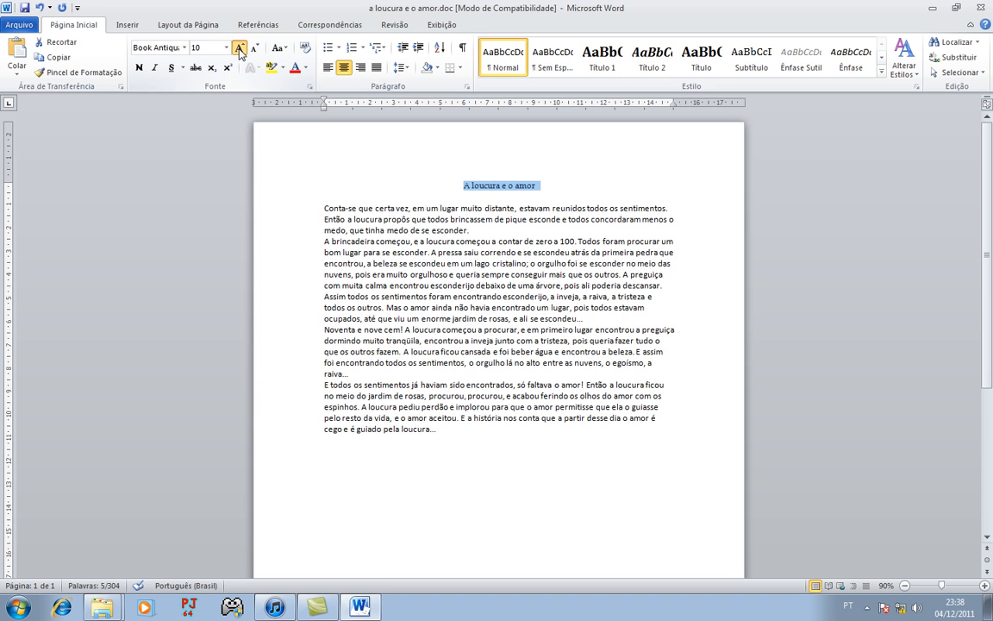
pyautogui.click(239, 50)
pyautogui.click(240, 50)
pyautogui.click(240, 50)
pyautogui.click(240, 50)
pyautogui.click(239, 51)
pyautogui.click(240, 50)
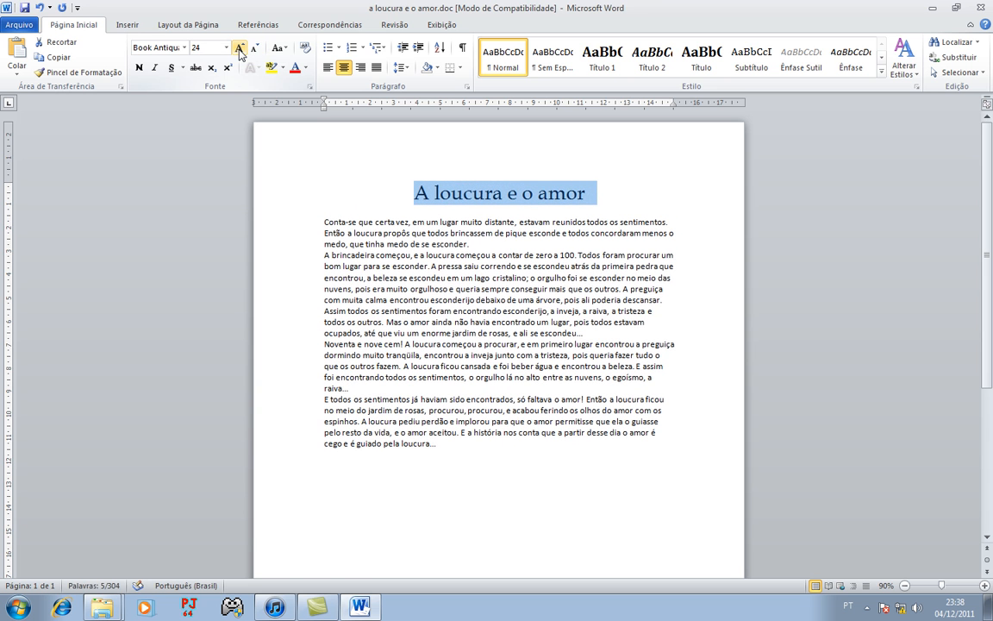
pyautogui.click(243, 49)
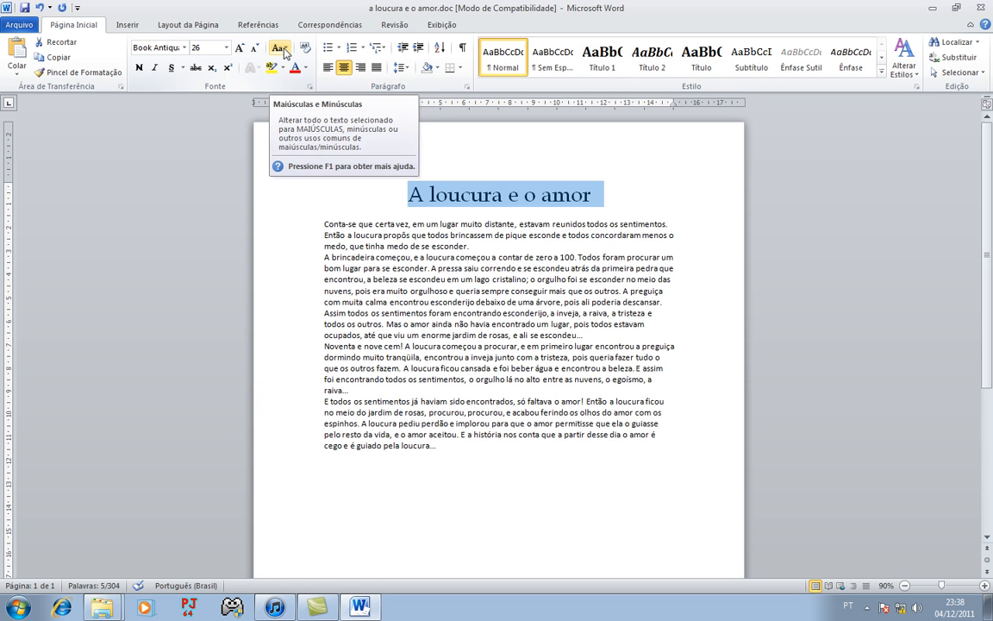
# - Try lowercase on the title and convert its text to all uppercase
pyautogui.click(284, 50)
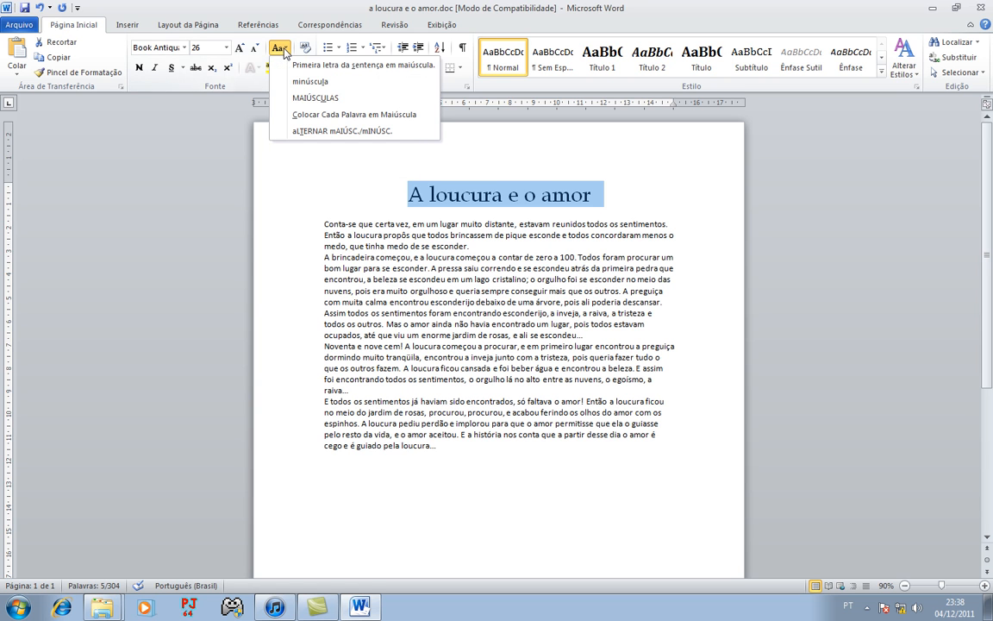
pyautogui.click(316, 83)
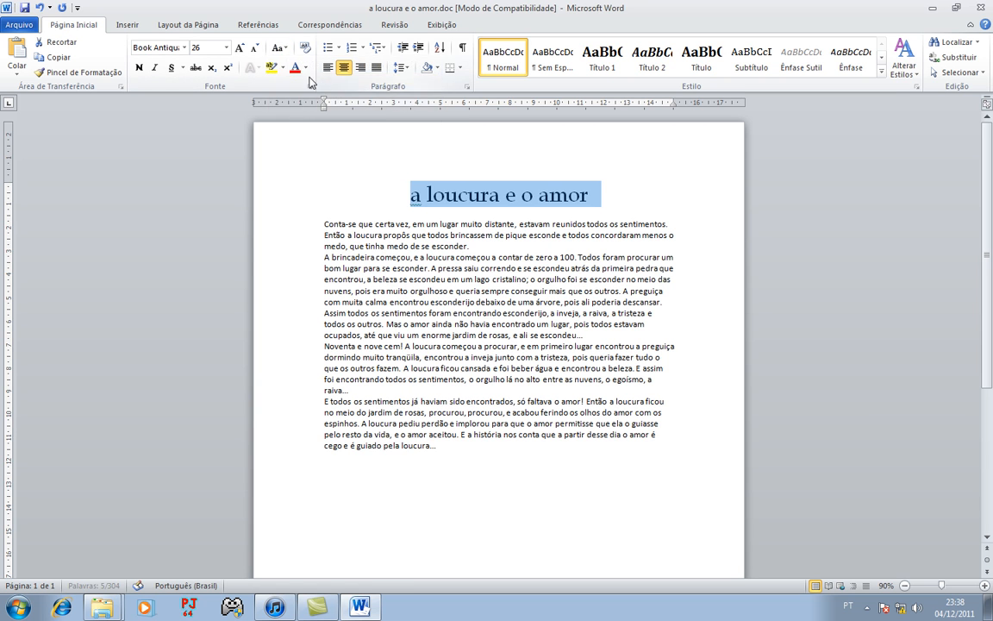
pyautogui.click(281, 49)
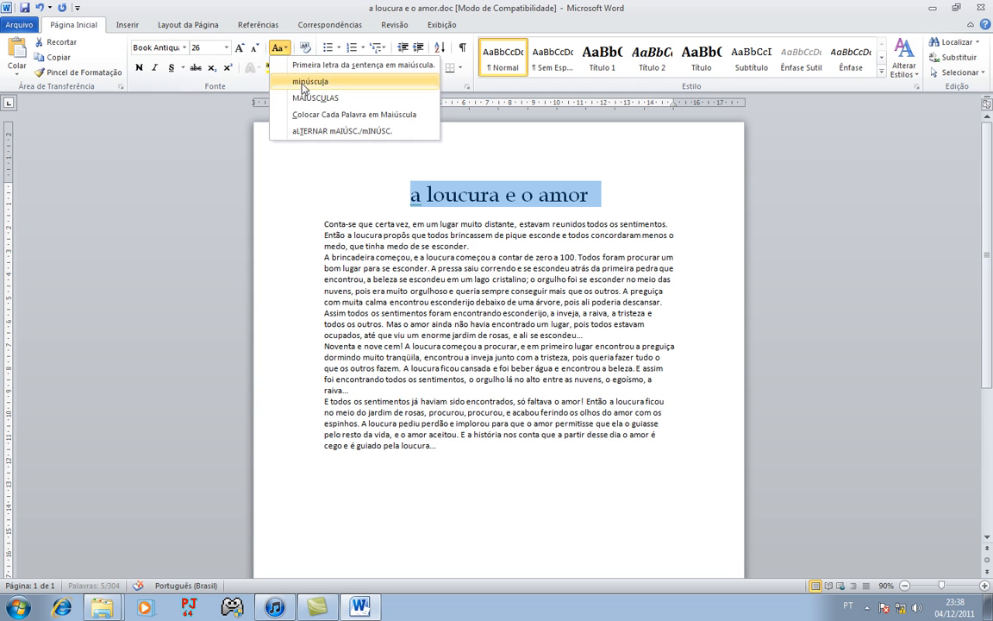
pyautogui.click(314, 101)
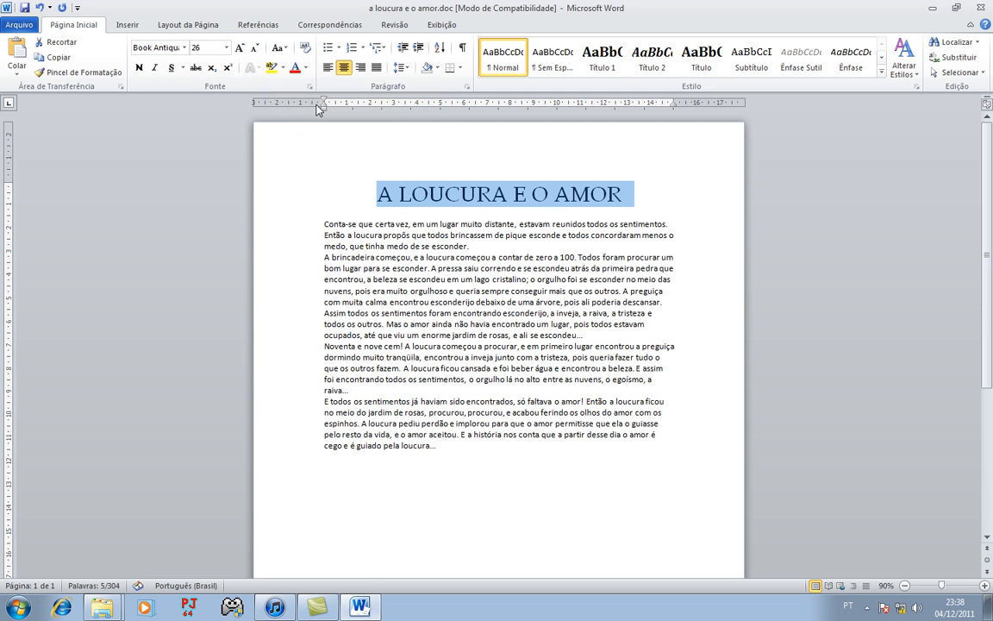
pyautogui.click(277, 47)
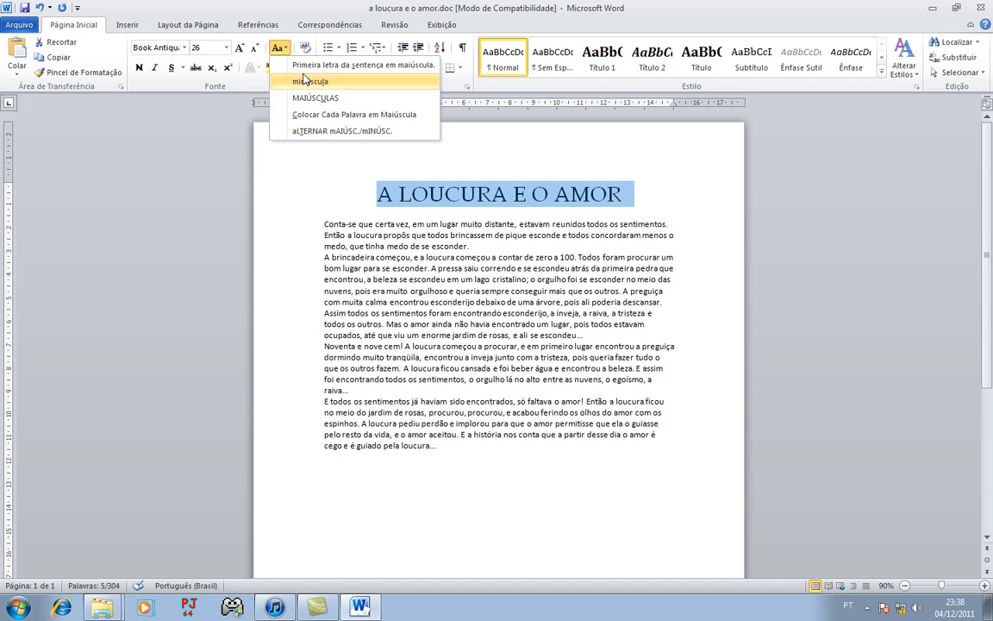
pyautogui.click(297, 25)
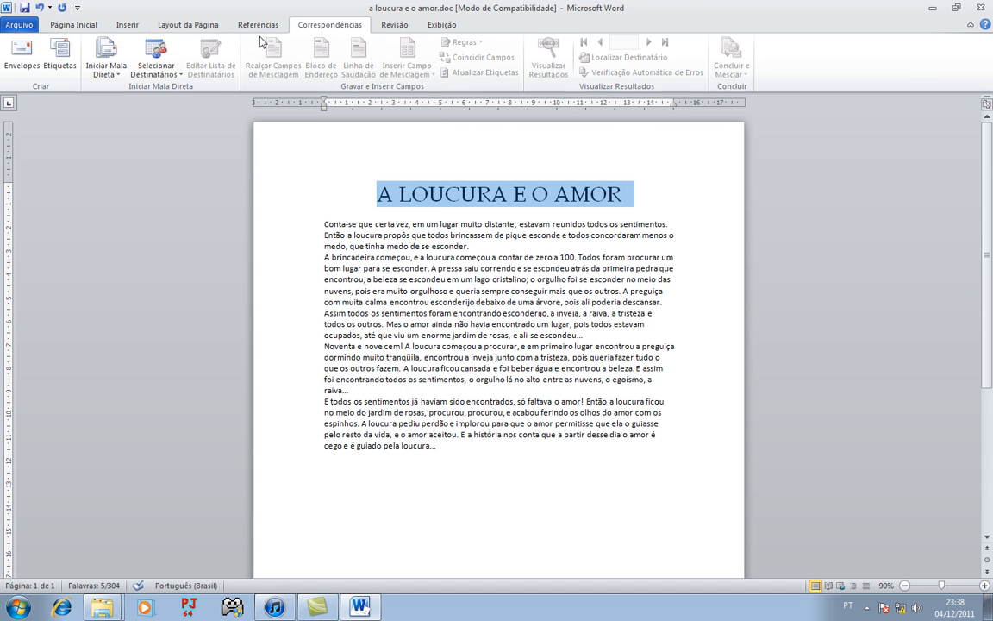
pyautogui.click(74, 24)
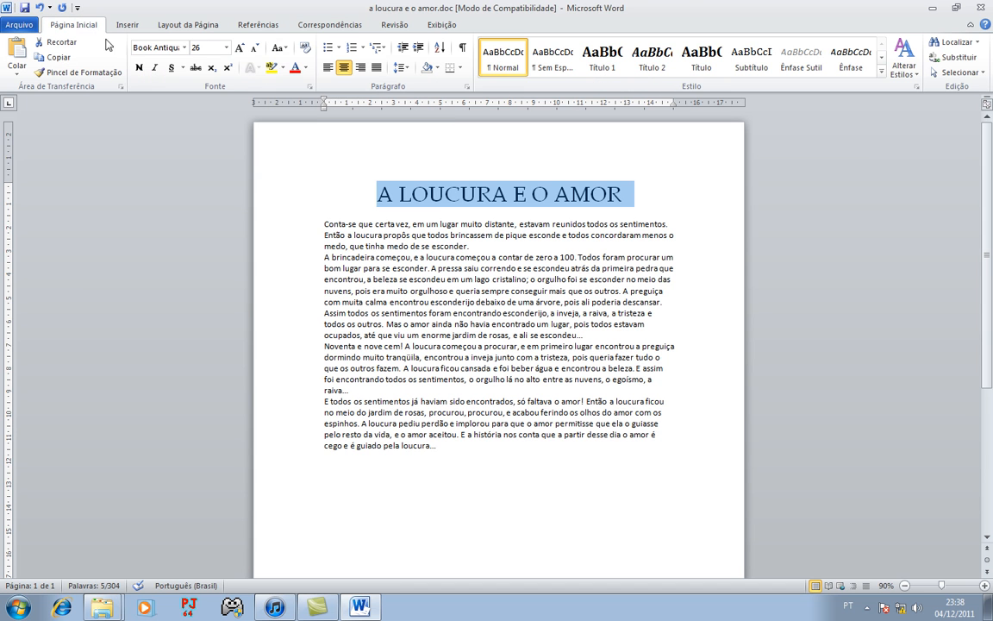
# - Make the title bold, italic and underlined
pyautogui.click(141, 70)
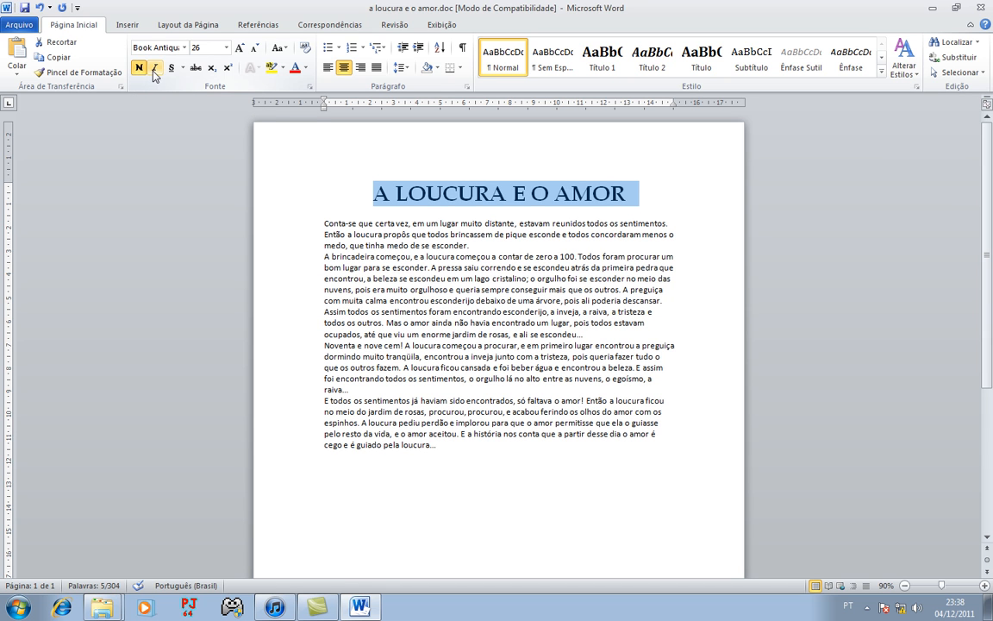
pyautogui.click(155, 74)
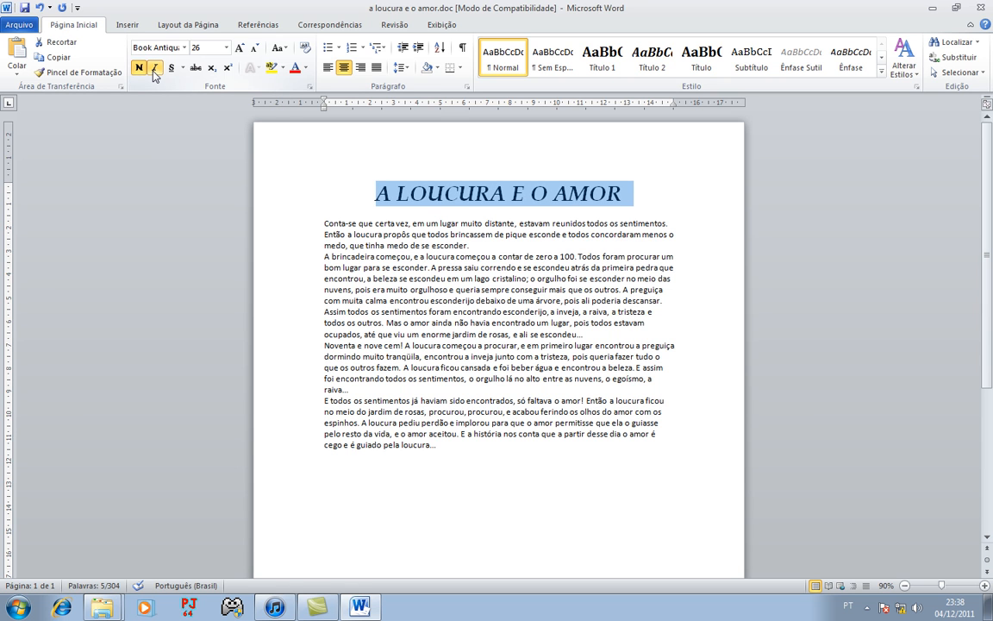
pyautogui.click(170, 68)
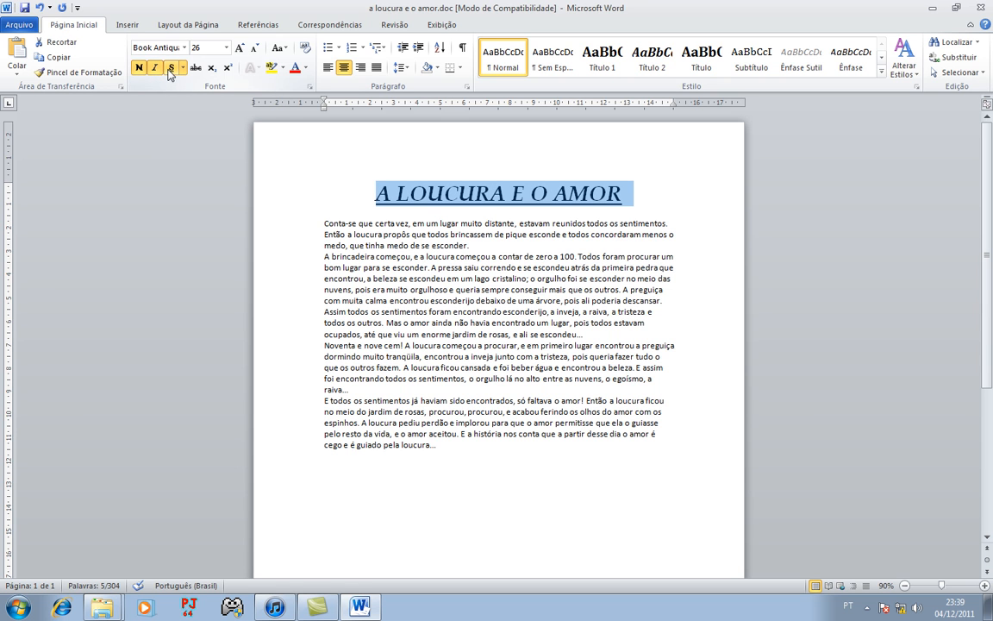
# - Colour the title's underline dark red from the standard colours
pyautogui.click(182, 69)
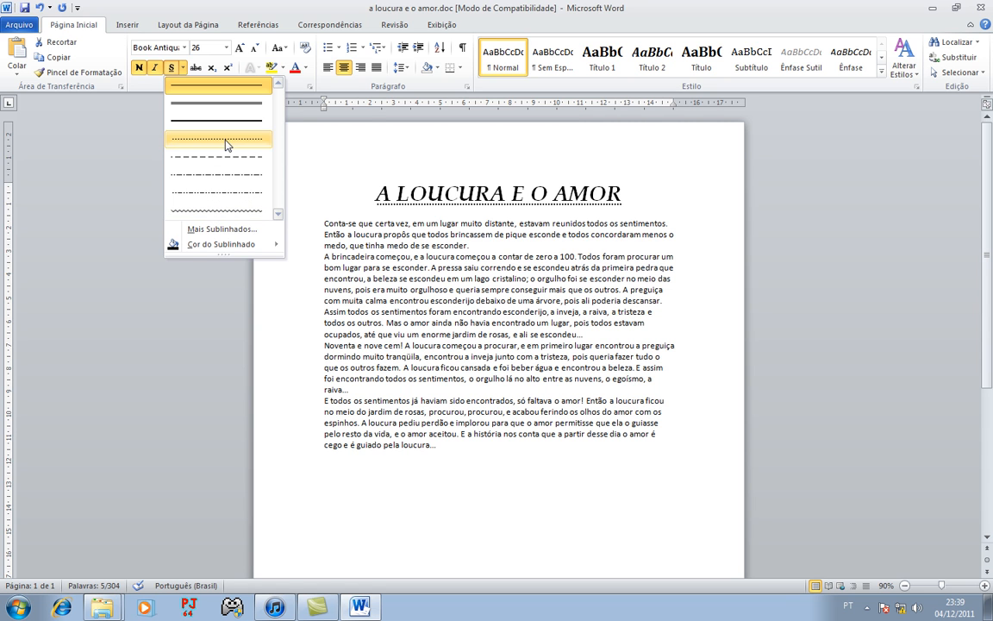
pyautogui.moveTo(258, 244)
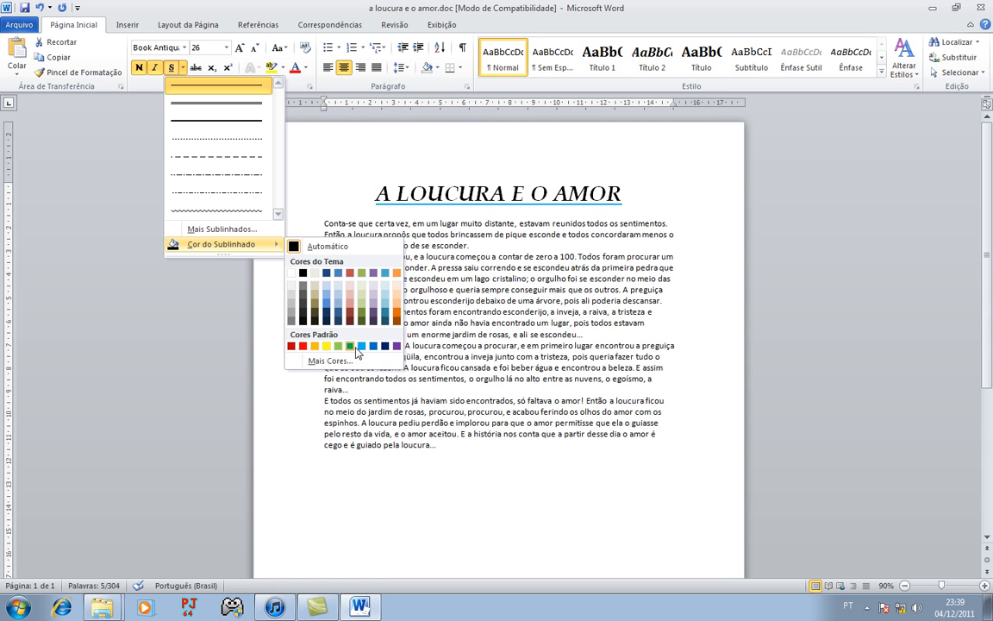
pyautogui.click(291, 345)
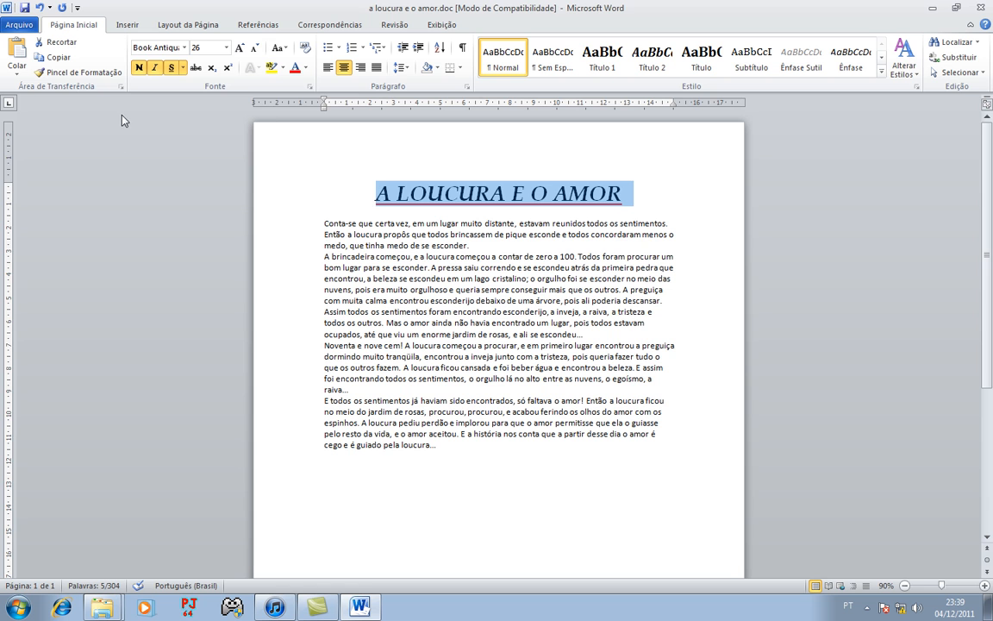
# - Try strikethrough, superscript and subscript on the title, removing each effect again
pyautogui.click(197, 69)
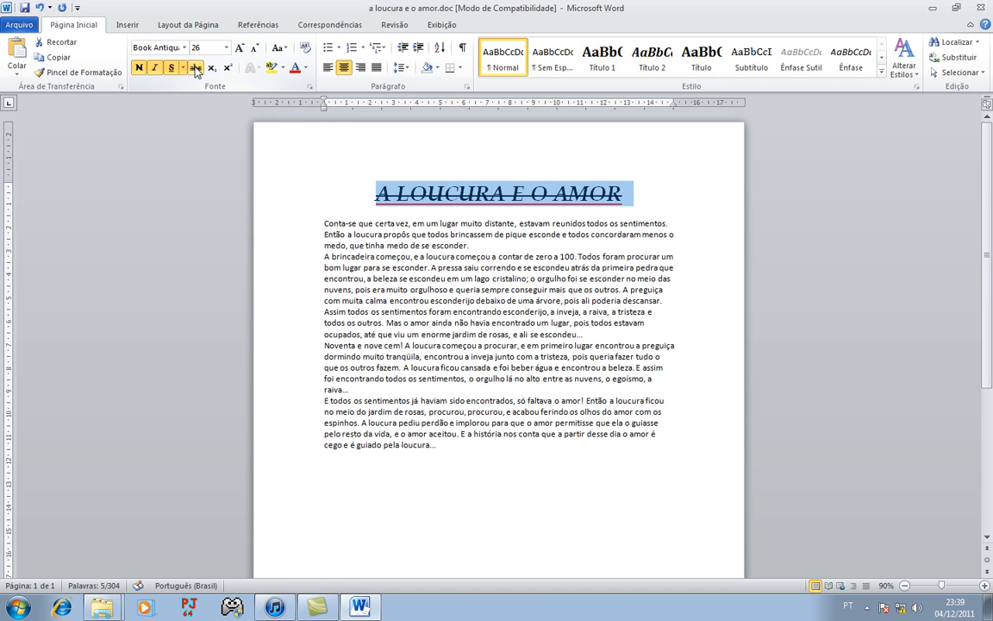
pyautogui.click(197, 69)
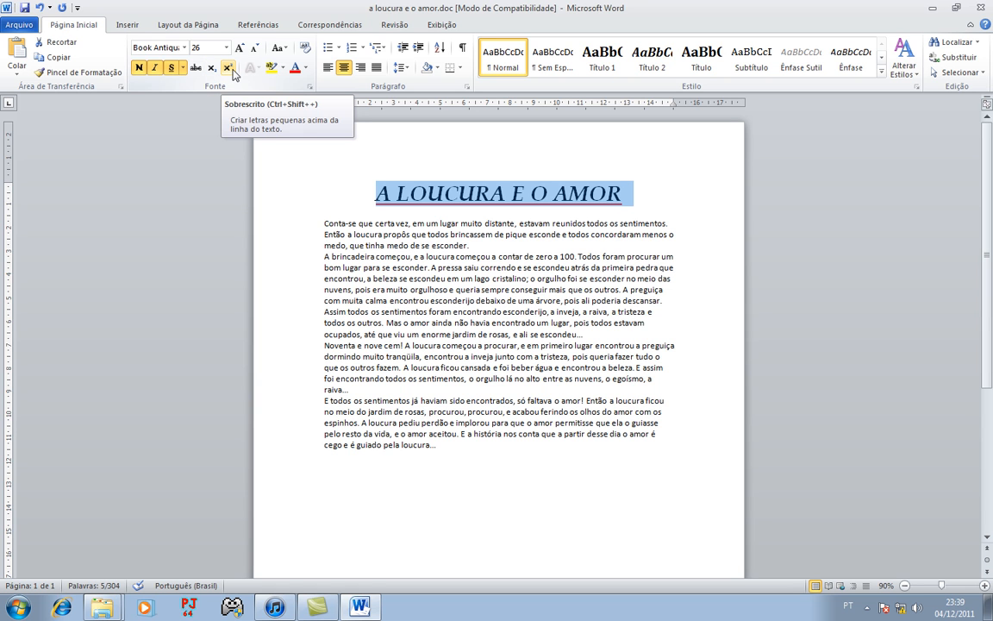
pyautogui.click(229, 68)
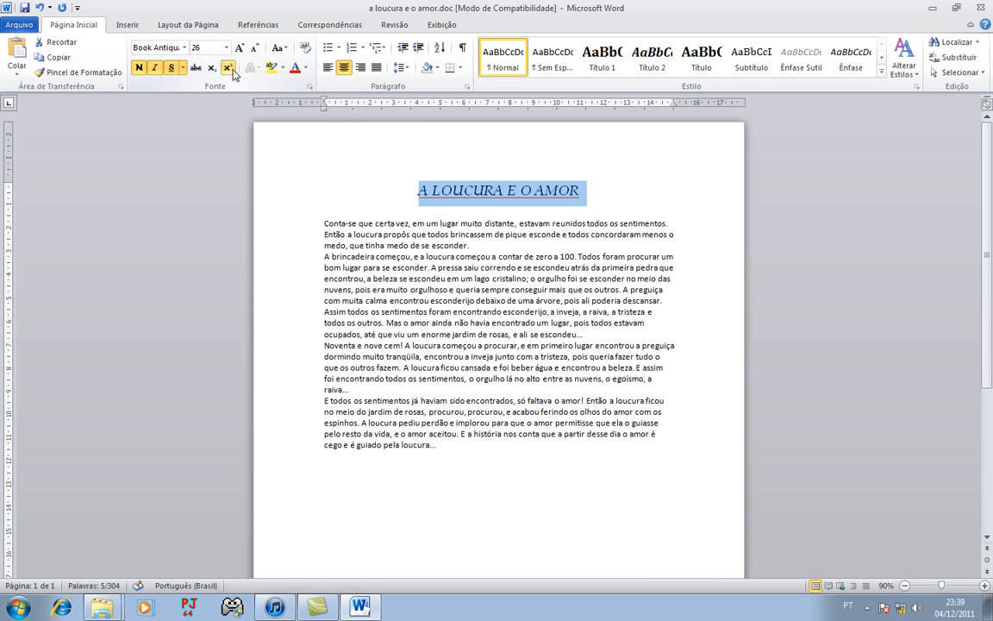
pyautogui.click(229, 68)
pyautogui.click(210, 69)
pyautogui.click(210, 69)
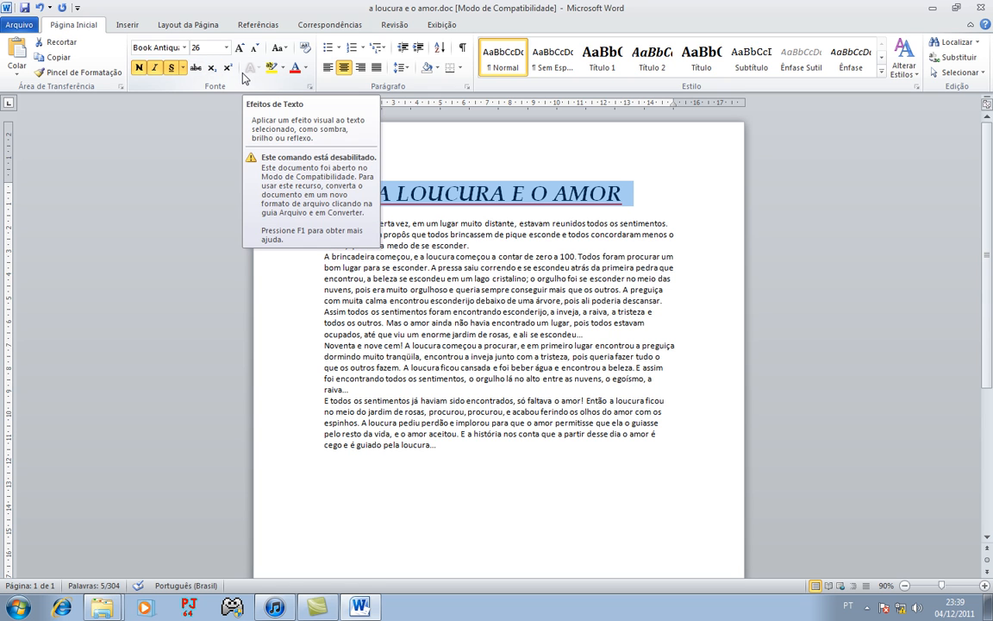
# - Remove the underline and italics from the title, leaving only bold applied
pyautogui.click(171, 68)
pyautogui.click(155, 68)
pyautogui.click(139, 68)
pyautogui.click(139, 69)
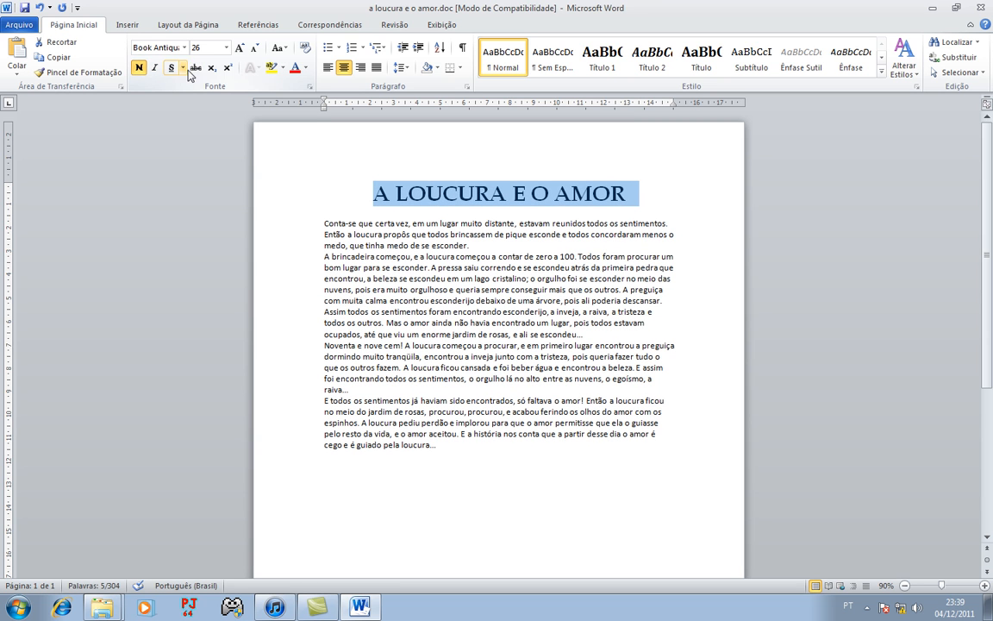
# - Look through the text highlight colours and preview font colours on the title without applying any
pyautogui.click(282, 69)
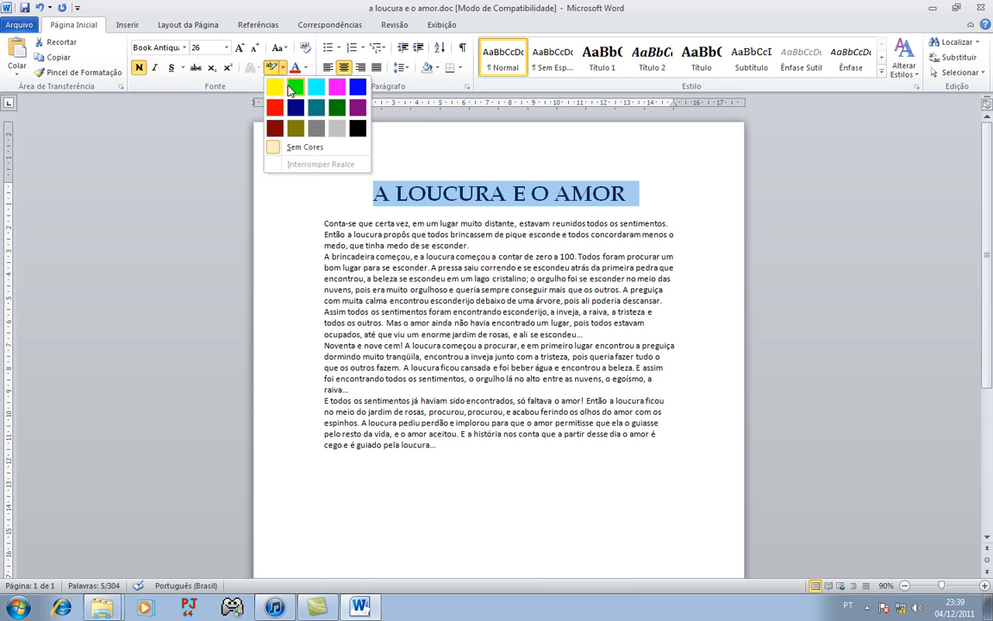
pyautogui.click(305, 69)
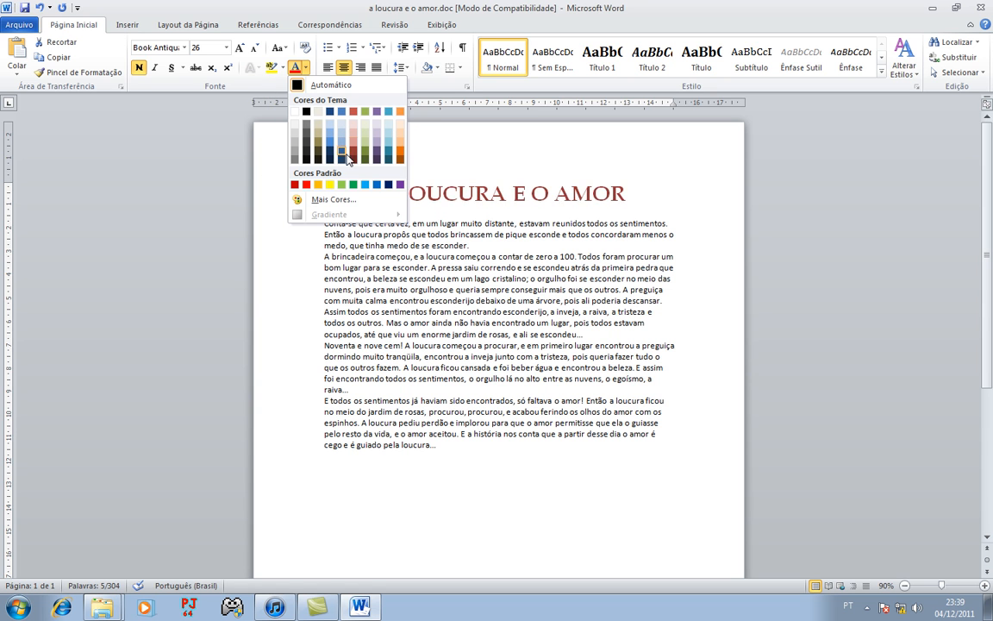
pyautogui.click(473, 155)
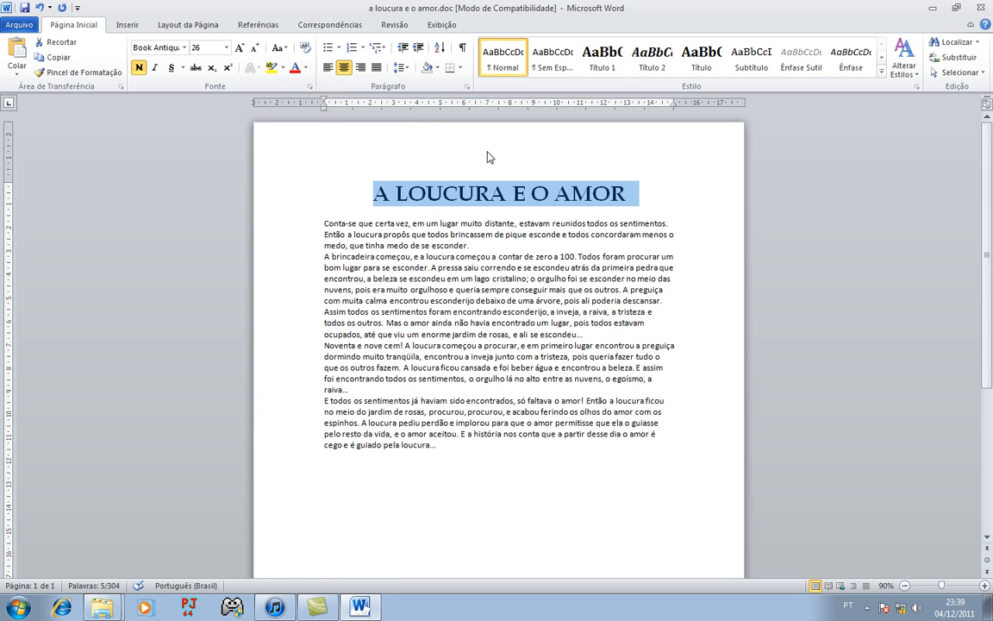
# - Justify all the body paragraphs below the title
pyautogui.click(345, 208)
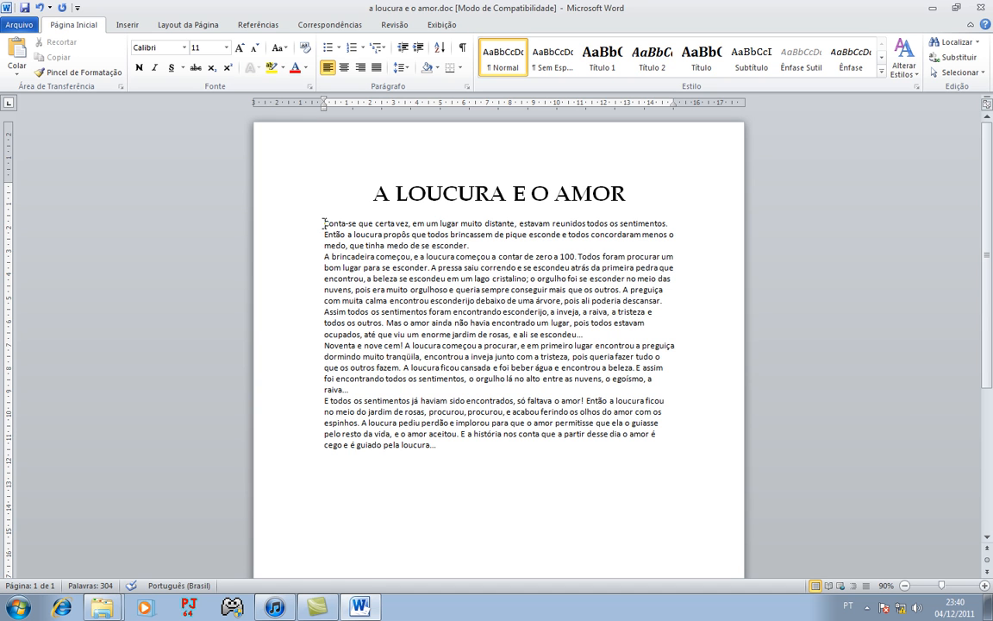
pyautogui.moveTo(327, 228); pyautogui.dragTo(443, 450)
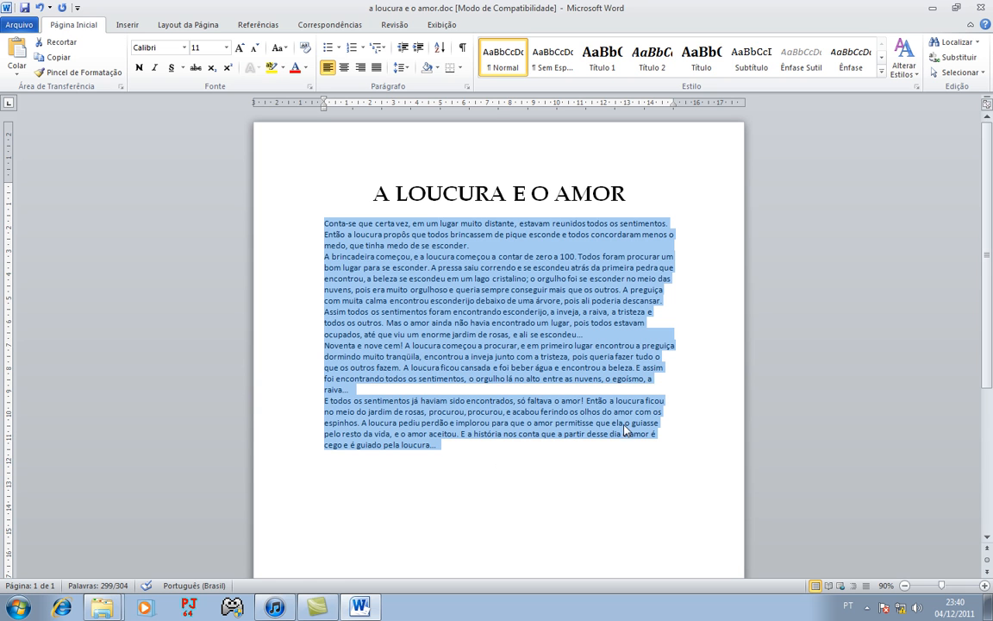
pyautogui.click(377, 67)
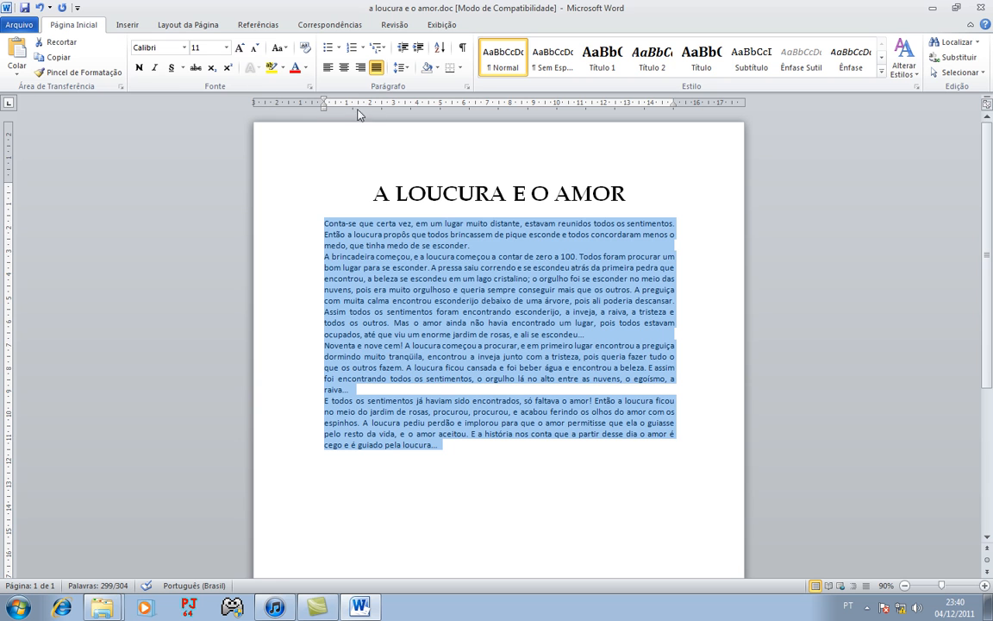
# - Try a 4 cm left indent on the body paragraphs and undo it
pyautogui.click(467, 90)
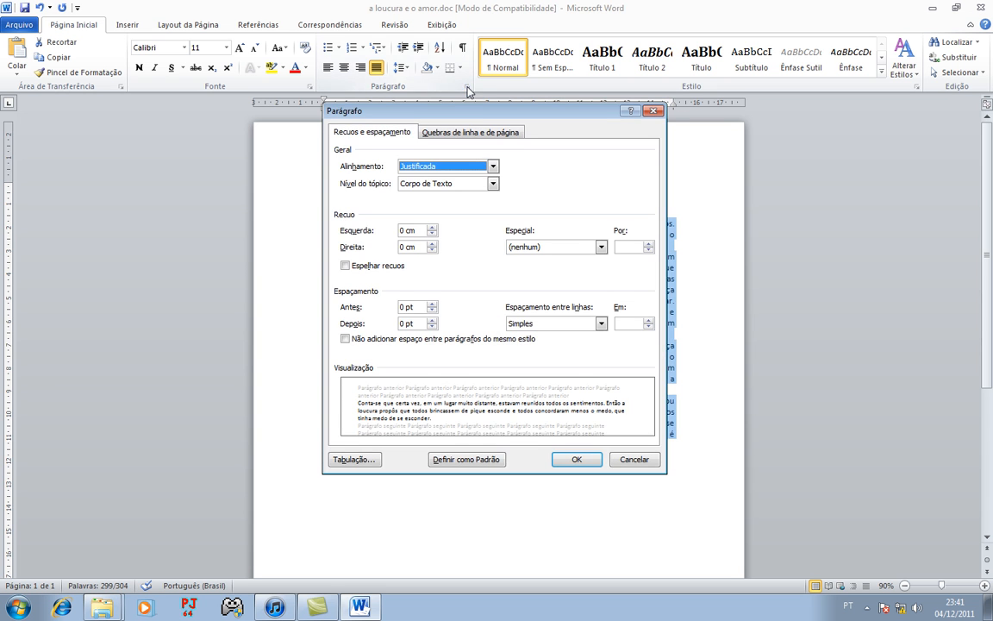
pyautogui.moveTo(477, 110)
pyautogui.mouseDown()
pyautogui.moveTo(591, 165)
pyautogui.moveTo(478, 127)
pyautogui.mouseUp()
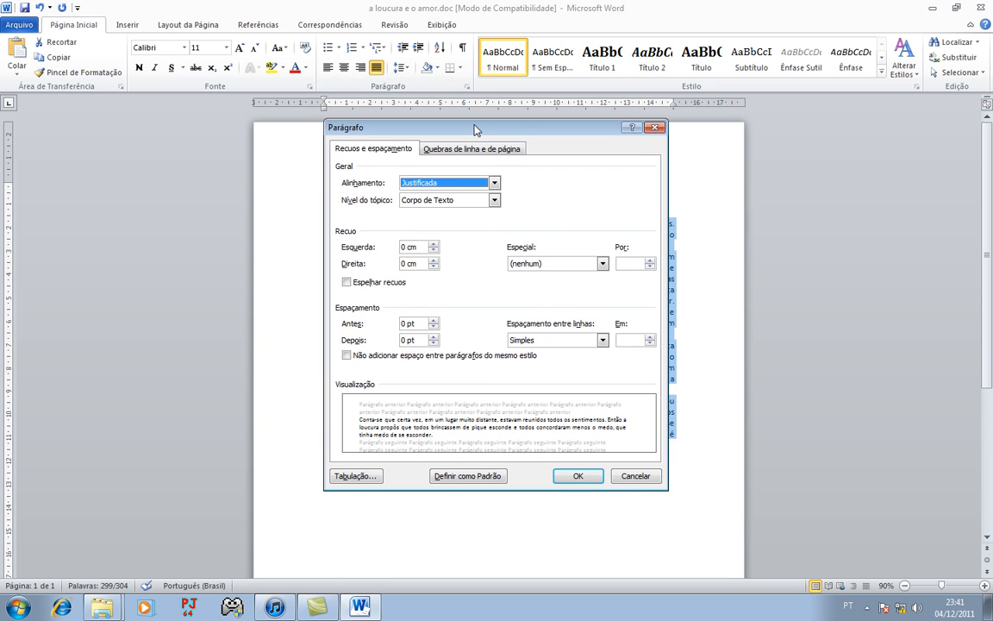
pyautogui.click(400, 177)
pyautogui.click(395, 168)
pyautogui.click(434, 244)
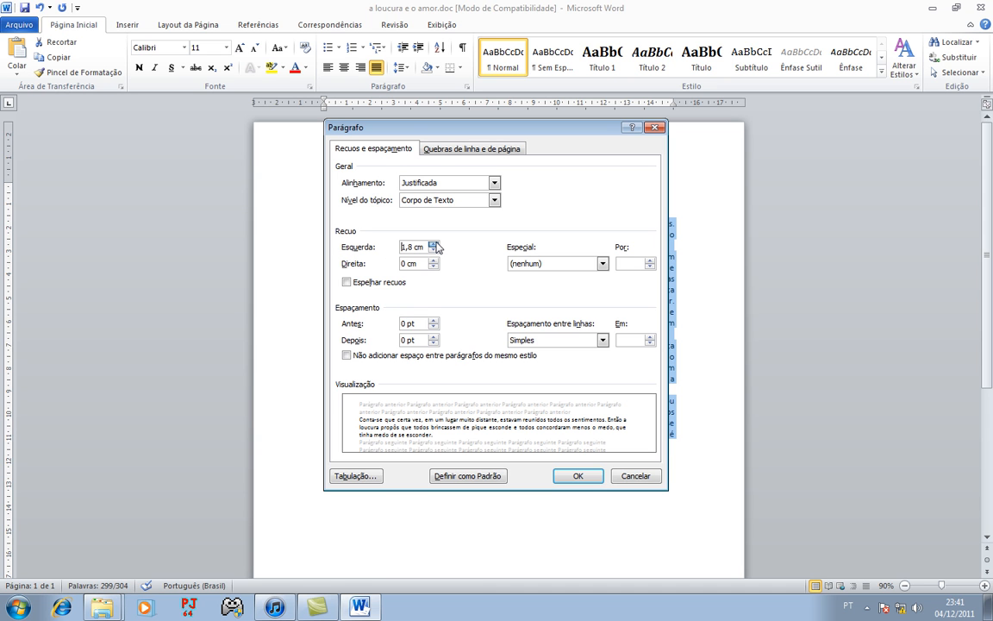
pyautogui.click(434, 244)
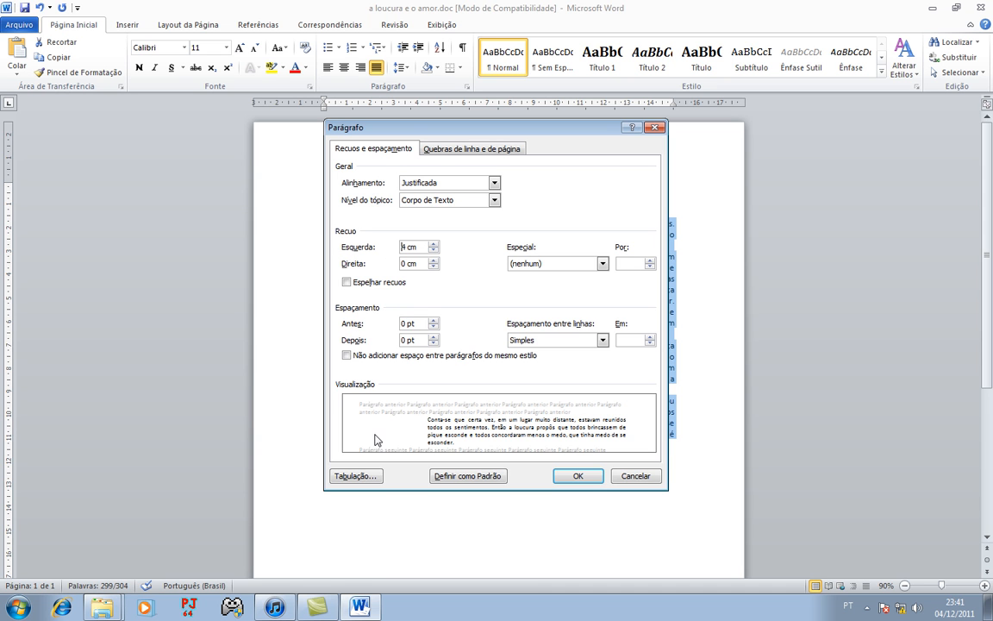
pyautogui.click(584, 479)
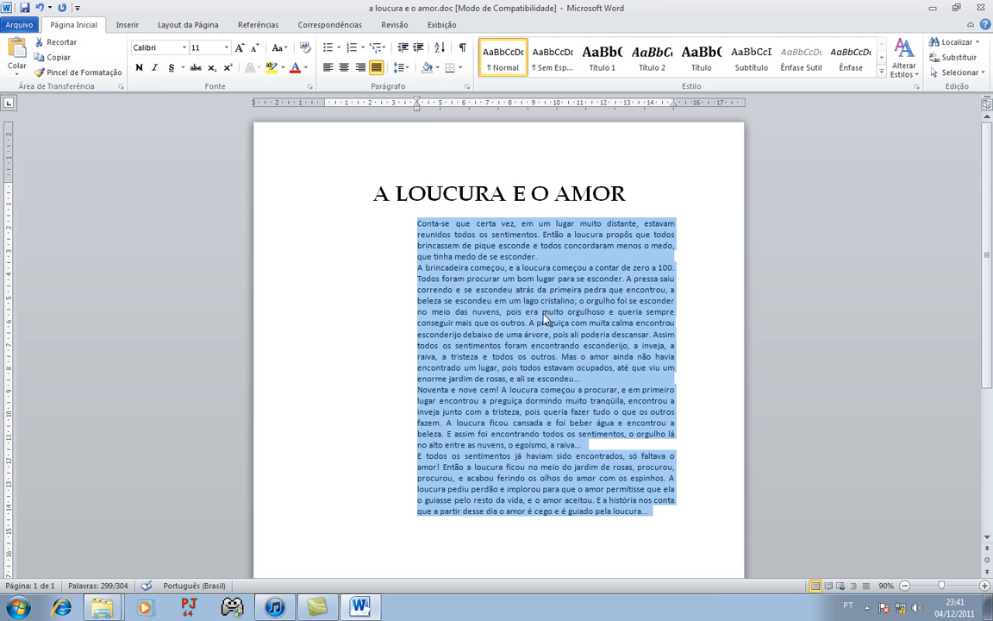
pyautogui.hotkey('ctrl', 'z')
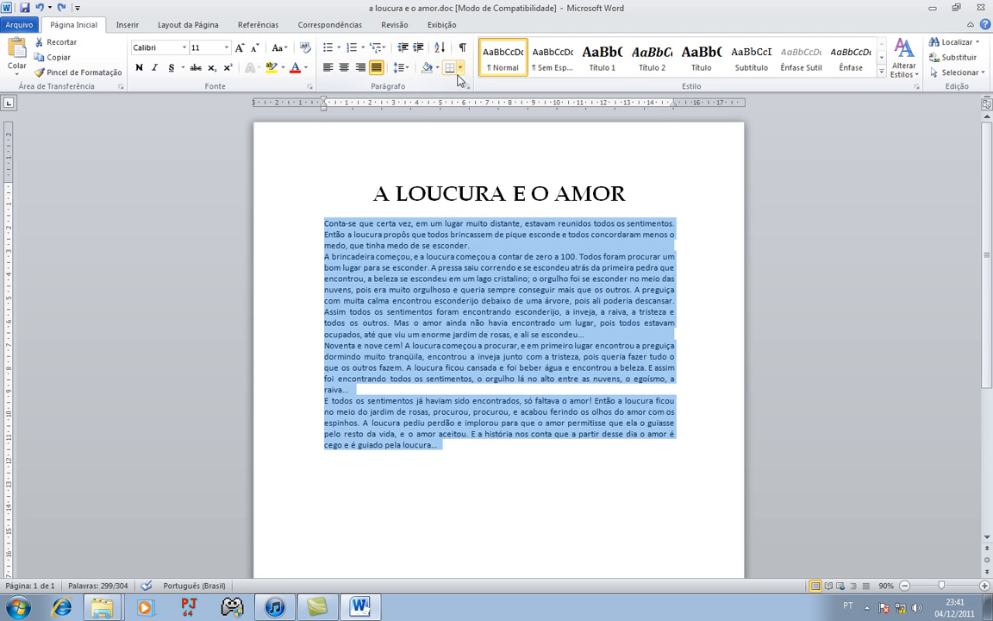
# - Give the body paragraphs a special first-line indent of 1,25 cm
pyautogui.click(466, 87)
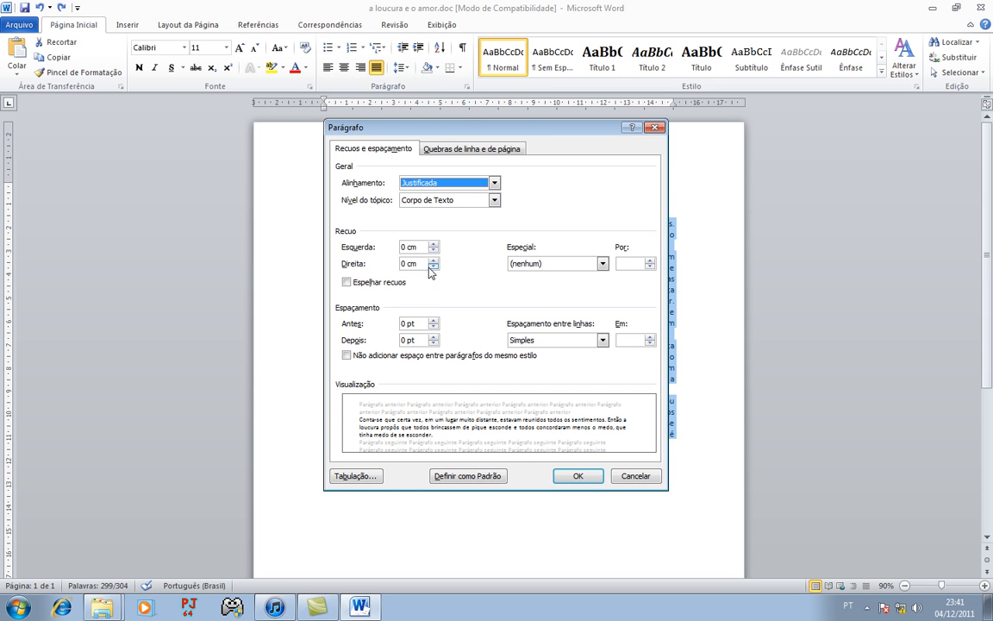
pyautogui.click(545, 264)
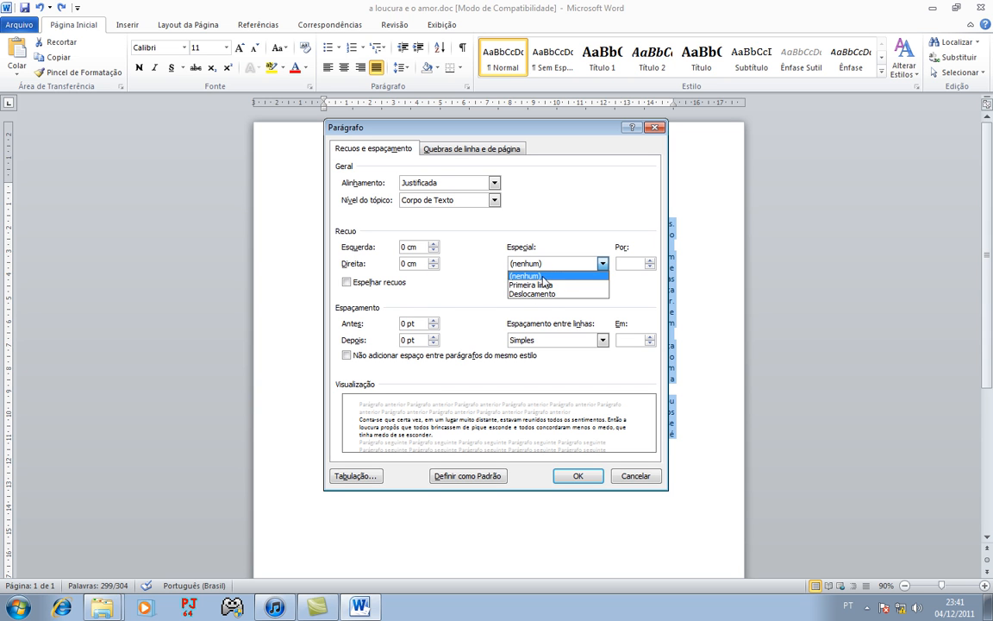
pyautogui.click(541, 284)
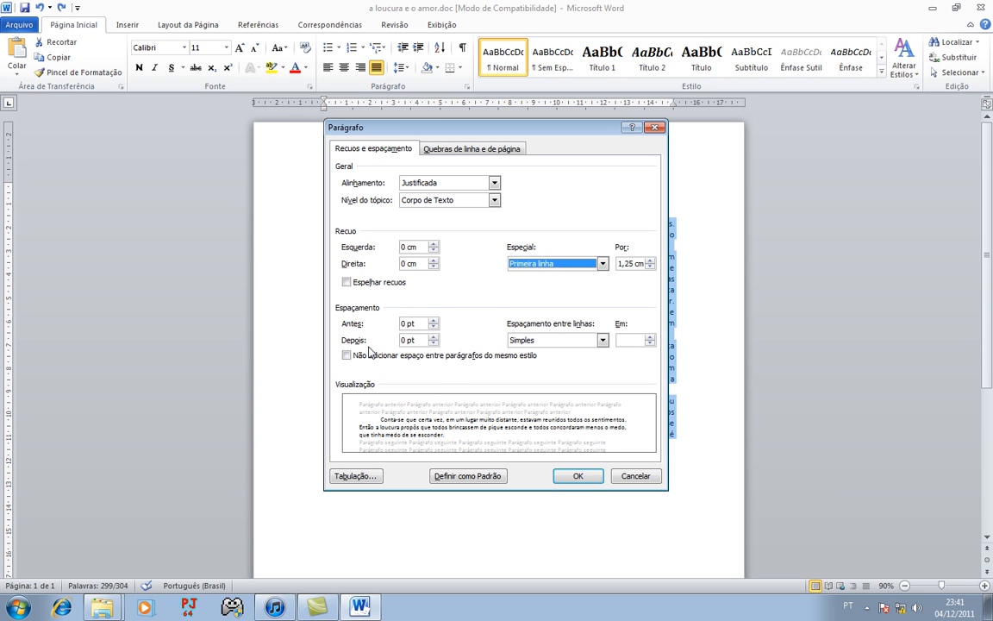
# - Set the body paragraphs' spacing after to 6 pt and line spacing to 1,5 lines, and apply the paragraph settings
pyautogui.click(433, 336)
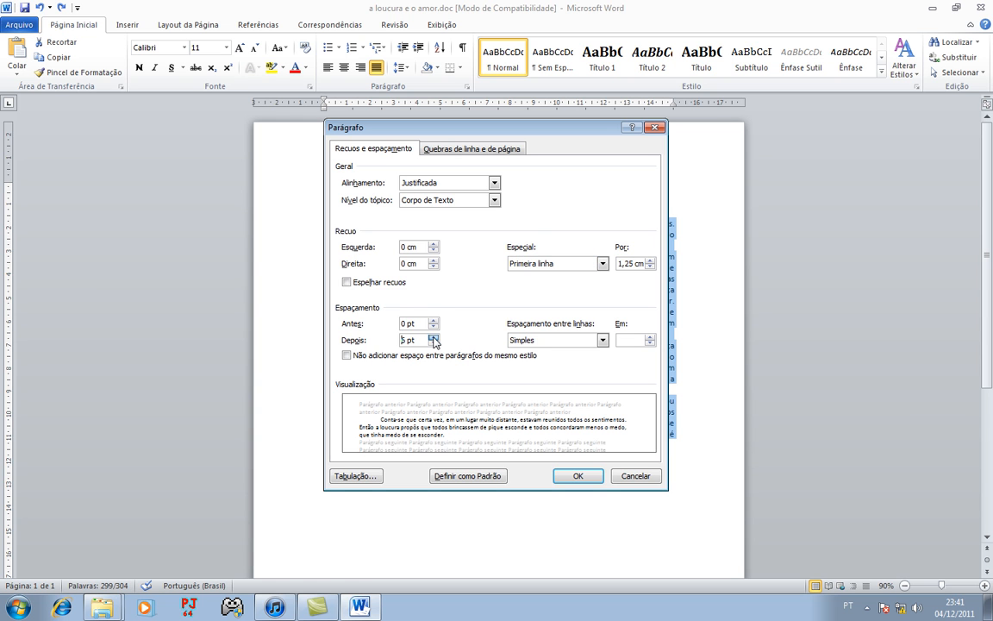
pyautogui.click(432, 336)
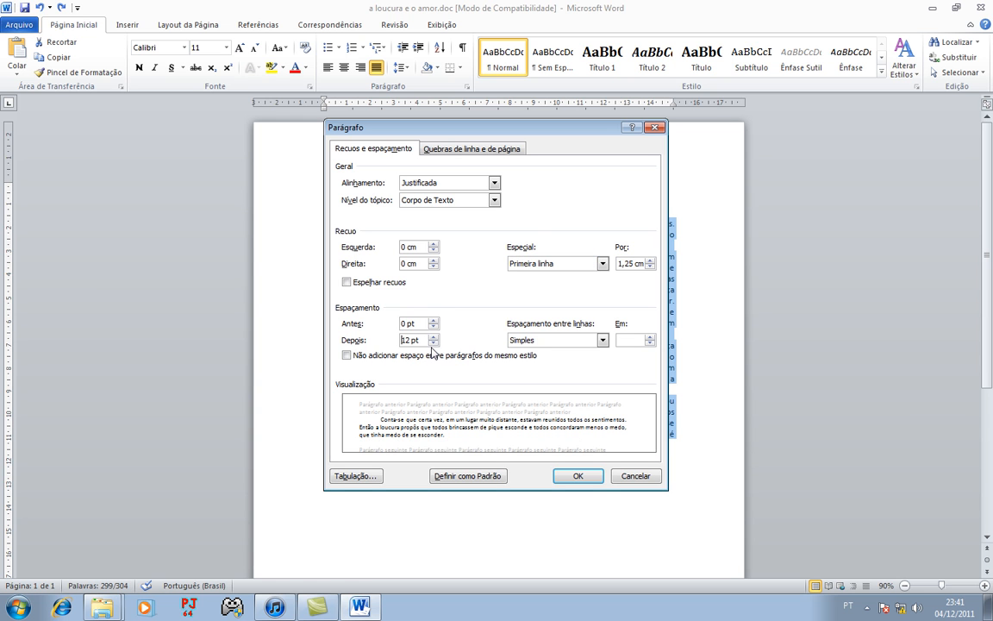
pyautogui.click(433, 343)
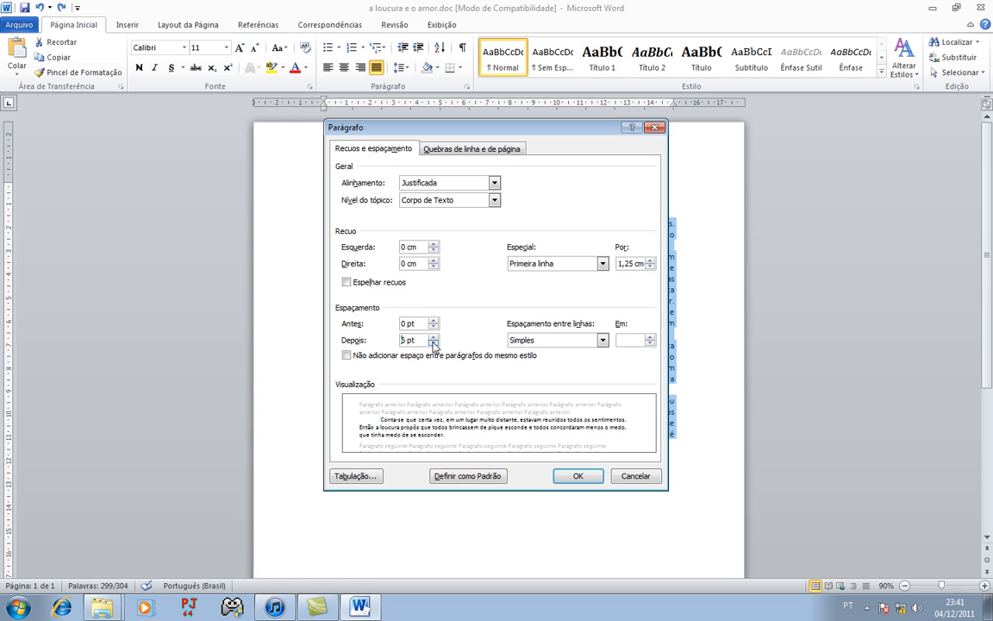
pyautogui.click(576, 342)
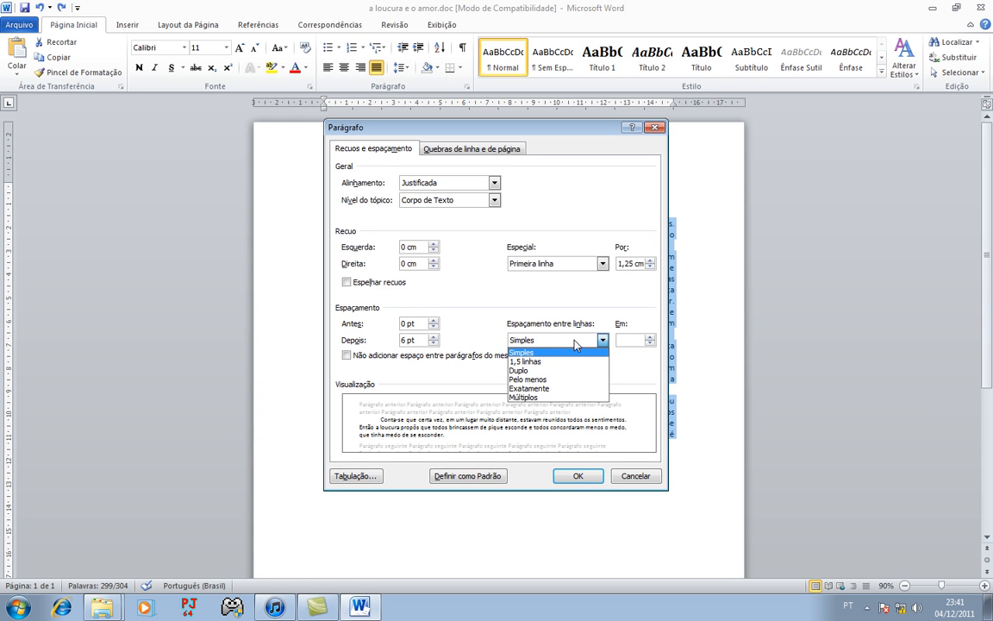
pyautogui.click(557, 363)
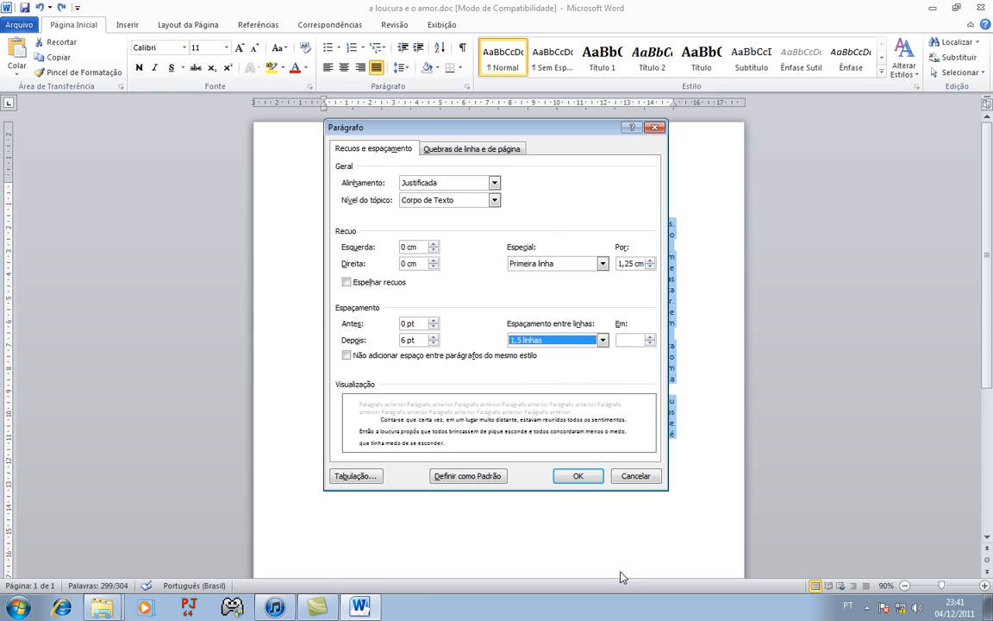
pyautogui.click(579, 477)
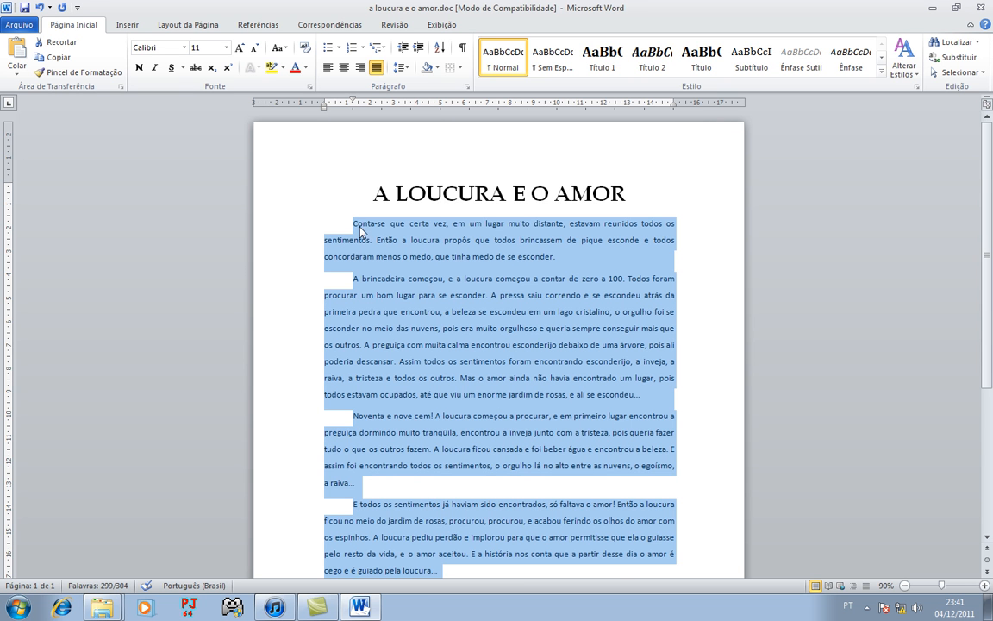
pyautogui.scroll(-2, 354, 225)
pyautogui.scroll(2, 378, 236)
pyautogui.click(664, 189)
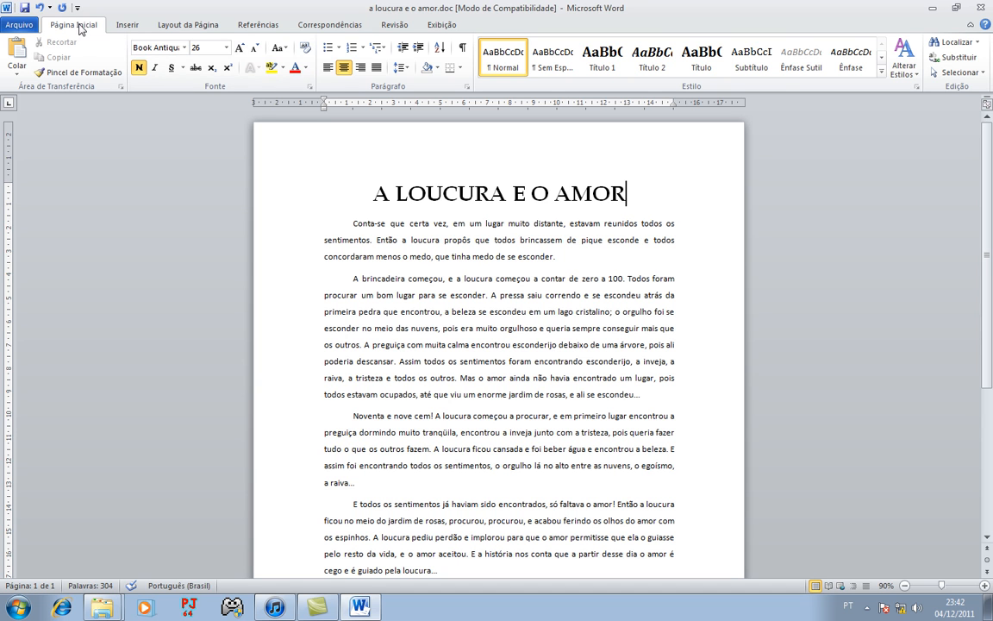
# - Open the page border settings for the whole document and move the dialog clear of the text
pyautogui.click(167, 31)
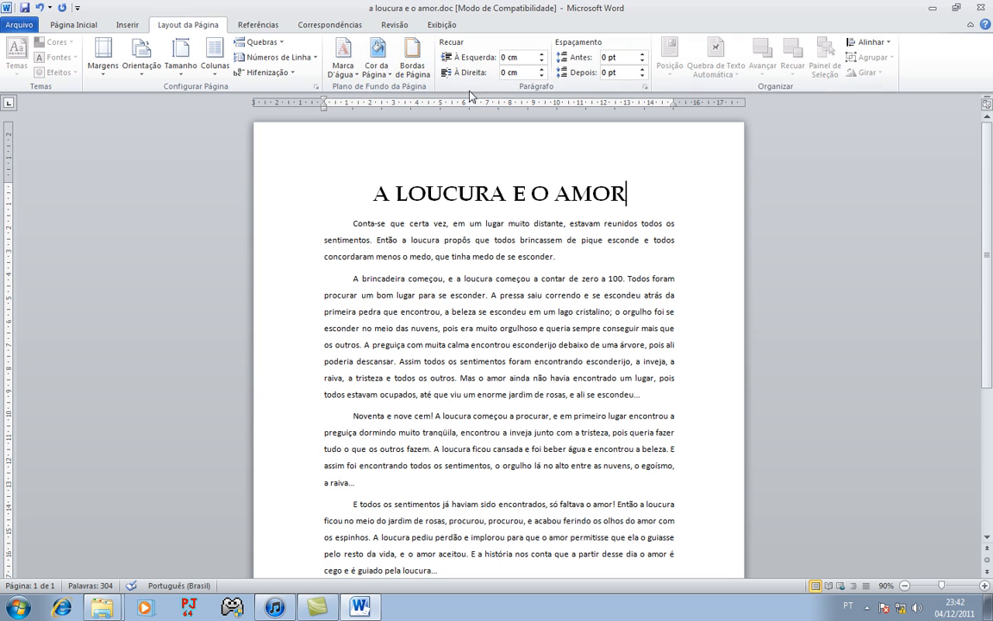
pyautogui.click(412, 69)
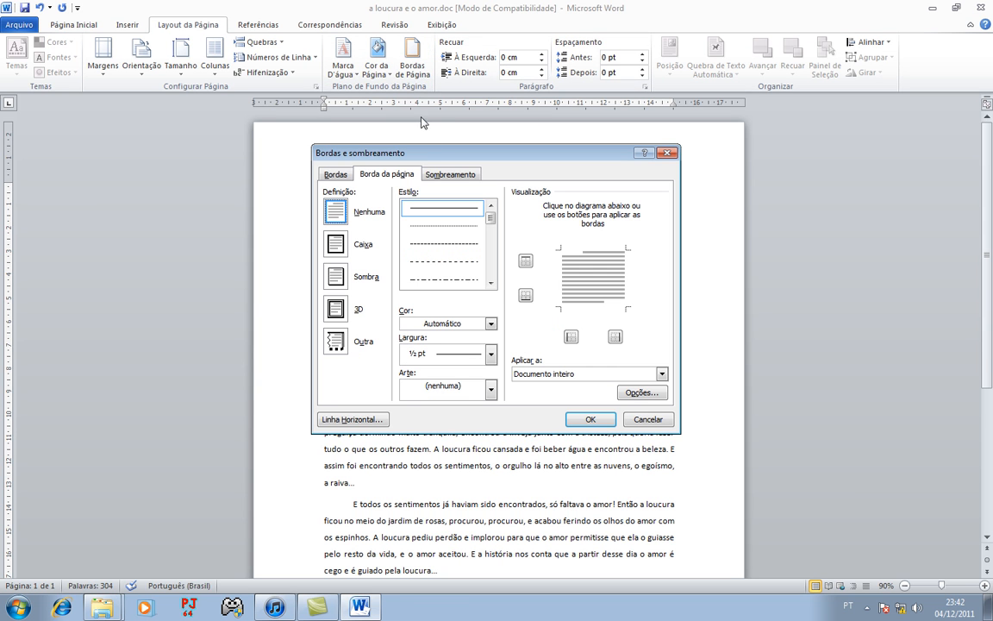
pyautogui.moveTo(442, 161); pyautogui.dragTo(395, 134)
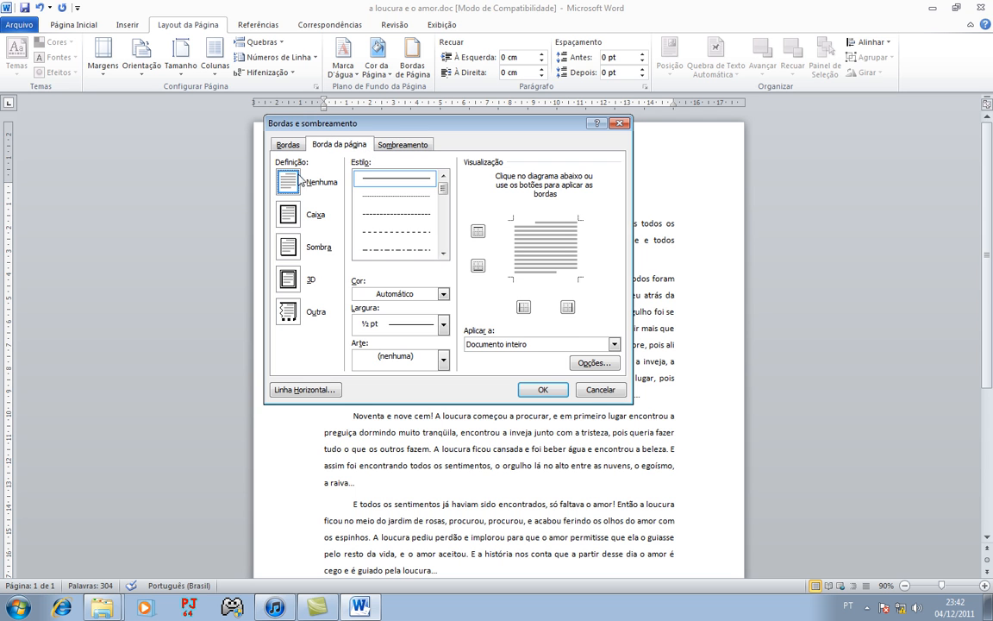
pyautogui.moveTo(381, 126); pyautogui.dragTo(359, 134)
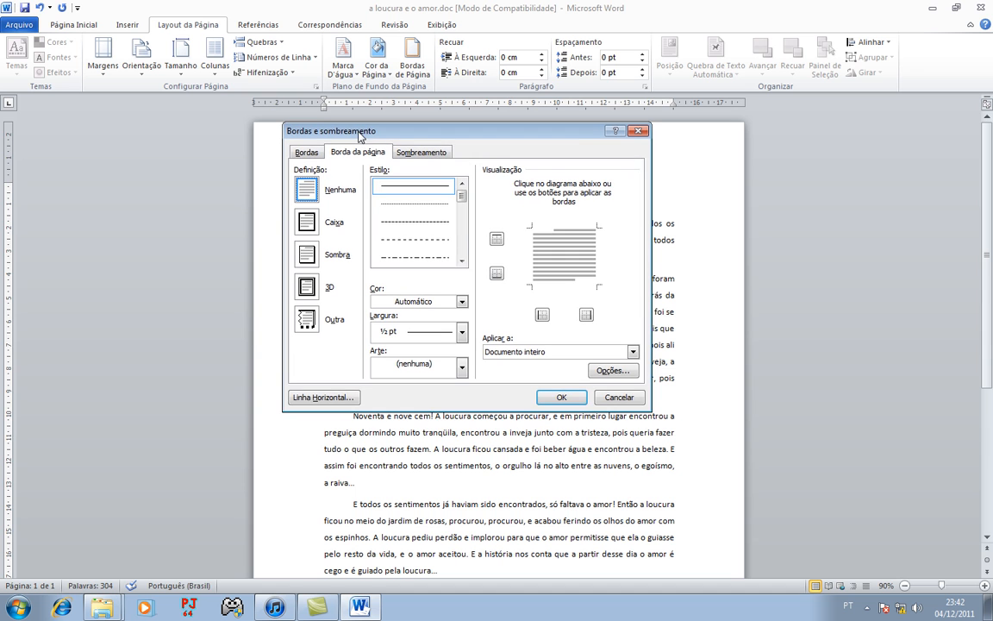
# - Try the box, shadow, 3D and custom page border settings, and return to no border
pyautogui.click(308, 222)
pyautogui.click(312, 259)
pyautogui.click(309, 287)
pyautogui.click(310, 317)
pyautogui.click(310, 287)
pyautogui.click(310, 255)
pyautogui.click(311, 222)
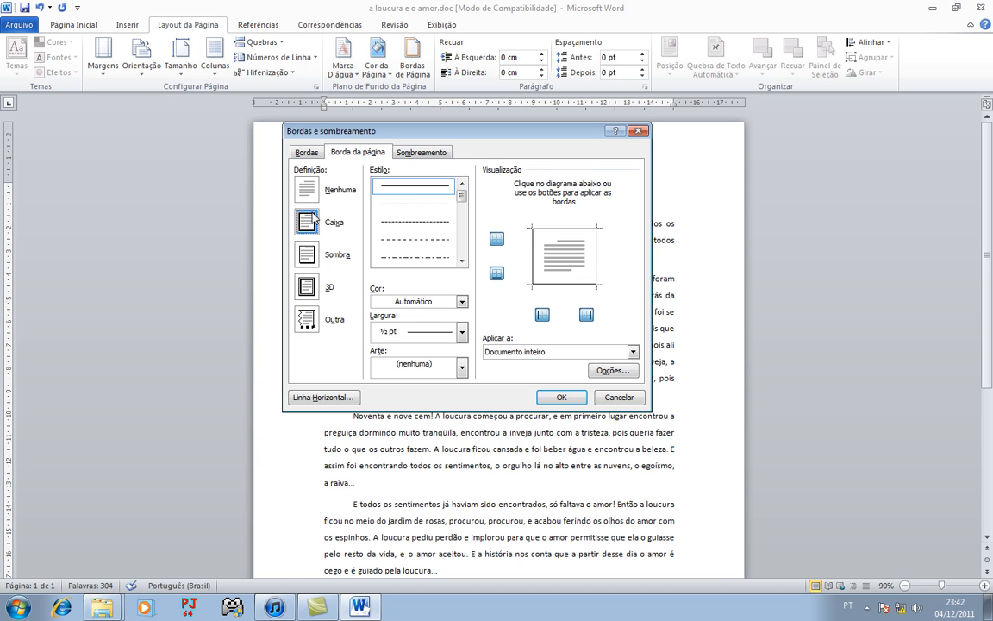
pyautogui.click(311, 197)
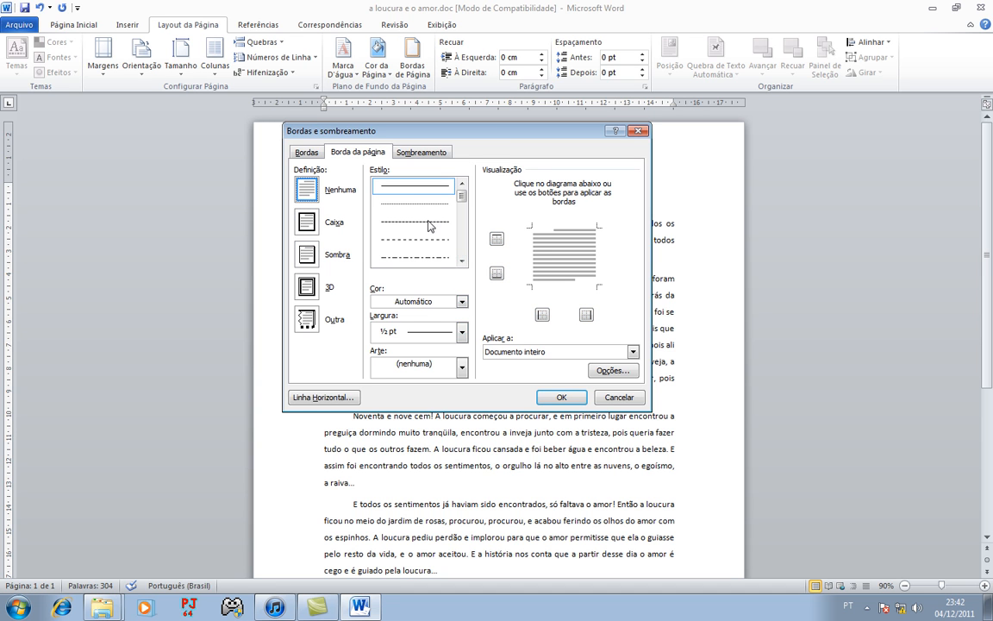
# - Choose a box page border and try several line styles, settling on a 3 pt thick-and-thin double line
pyautogui.click(312, 226)
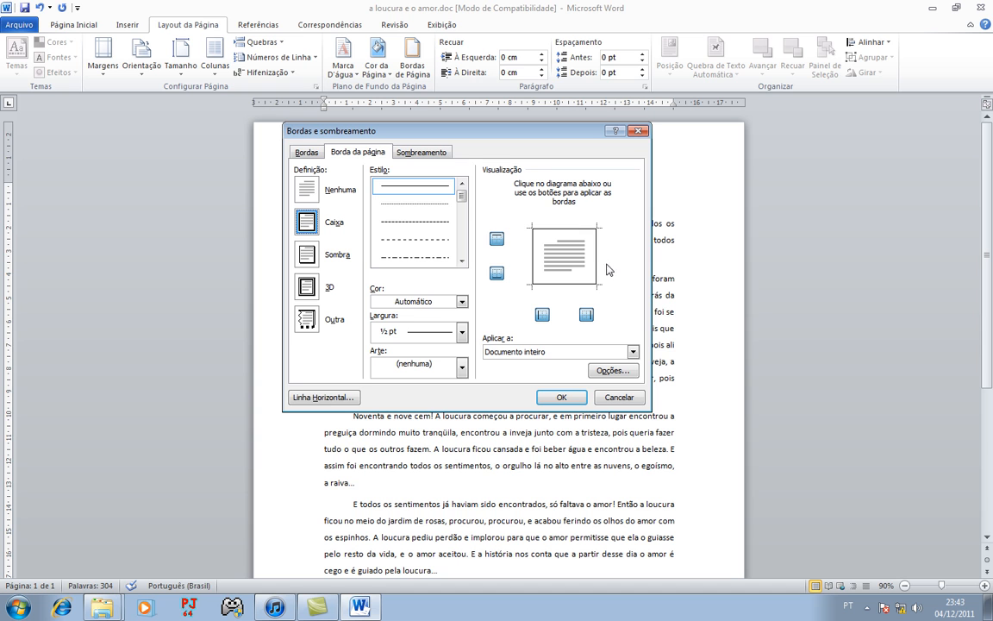
pyautogui.click(435, 226)
pyautogui.click(428, 242)
pyautogui.click(433, 256)
pyautogui.scroll(-5, 460, 263)
pyautogui.click(438, 259)
pyautogui.click(436, 242)
pyautogui.click(434, 222)
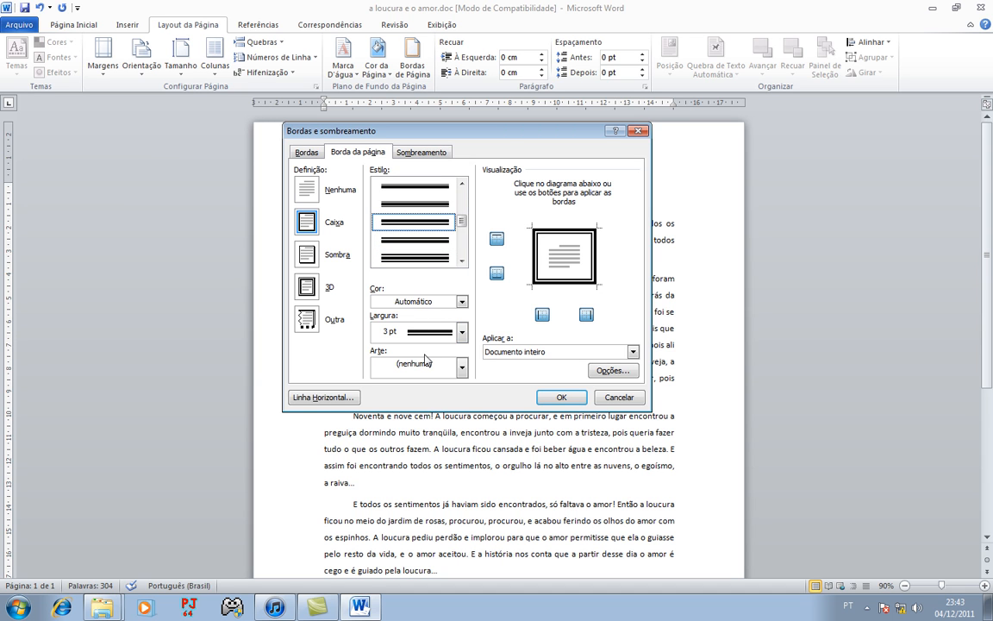
# - Colour the double-line page border orange and set its width to 6 pt
pyautogui.click(462, 301)
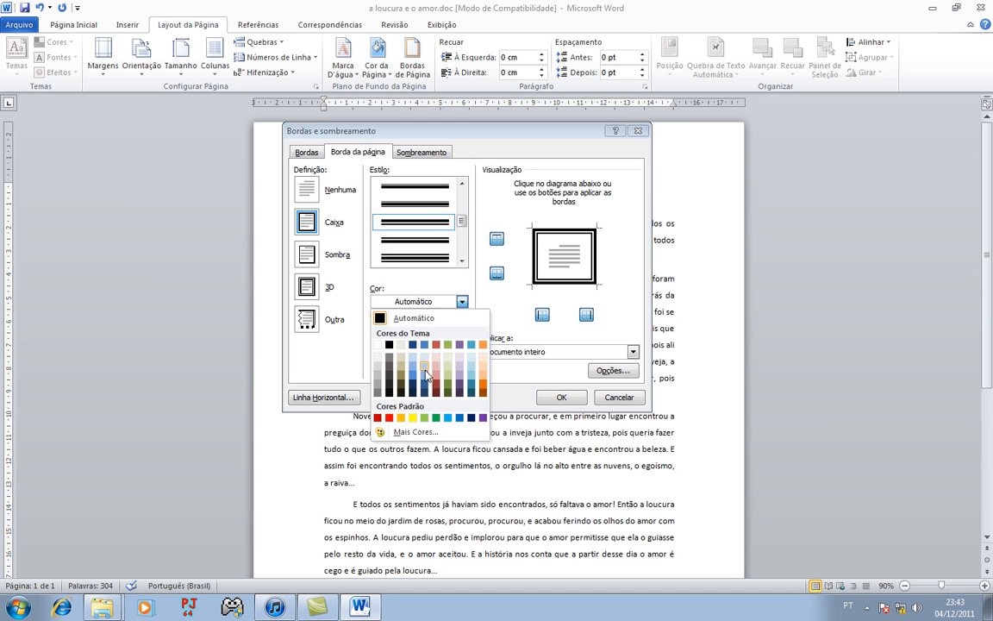
pyautogui.click(401, 417)
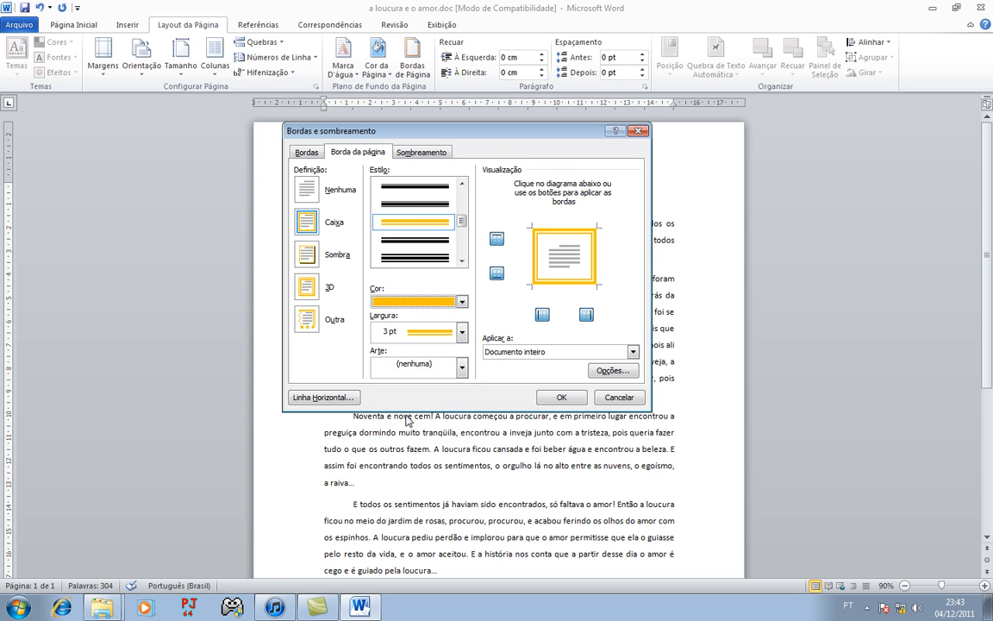
pyautogui.click(459, 332)
pyautogui.click(439, 495)
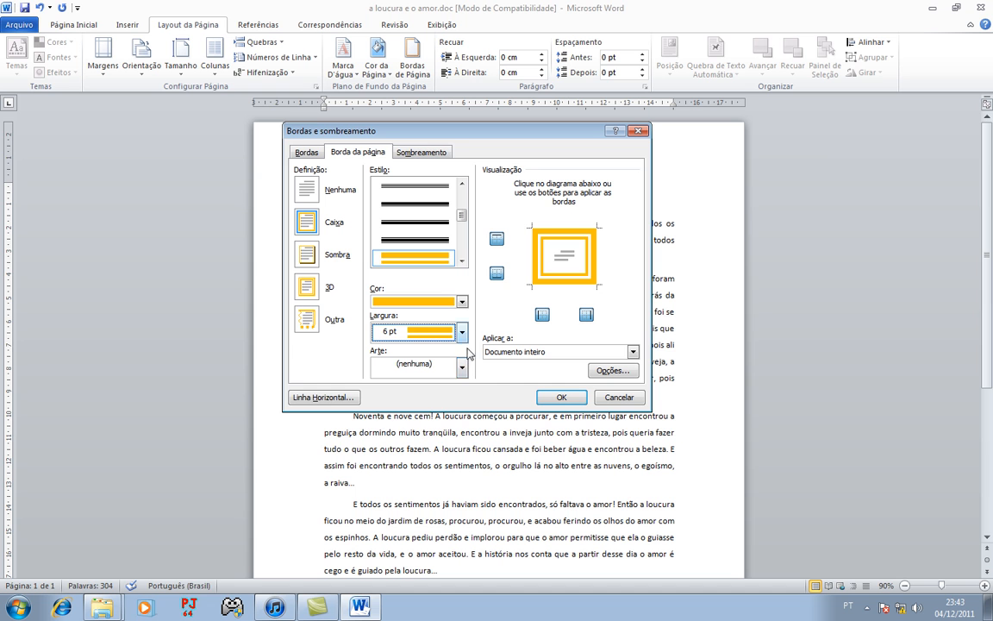
# - Try the cupcake and cake slice art designs as the page border
pyautogui.click(462, 367)
pyautogui.click(418, 423)
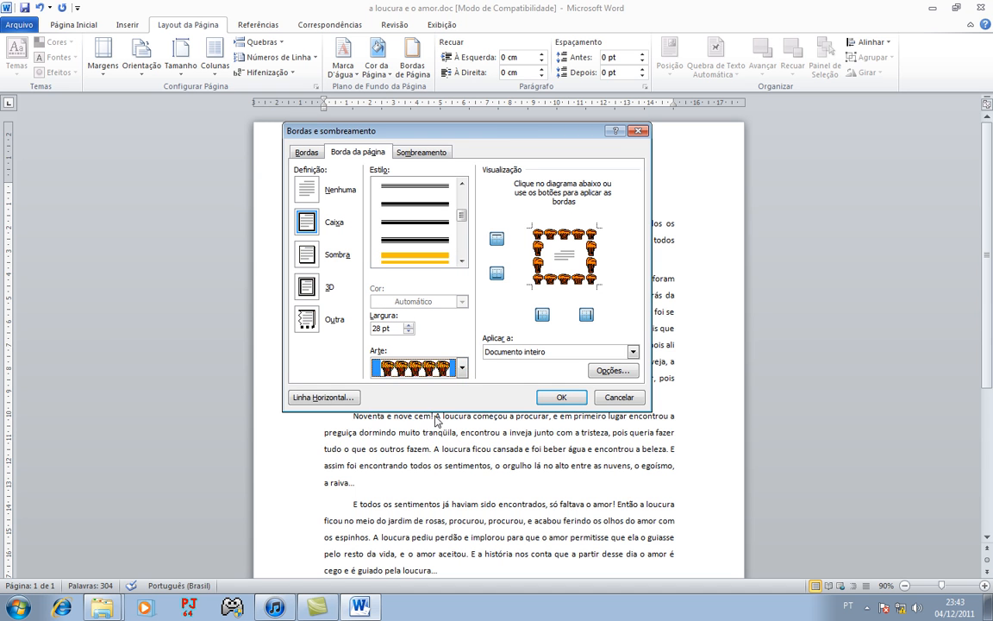
pyautogui.click(460, 368)
pyautogui.click(412, 435)
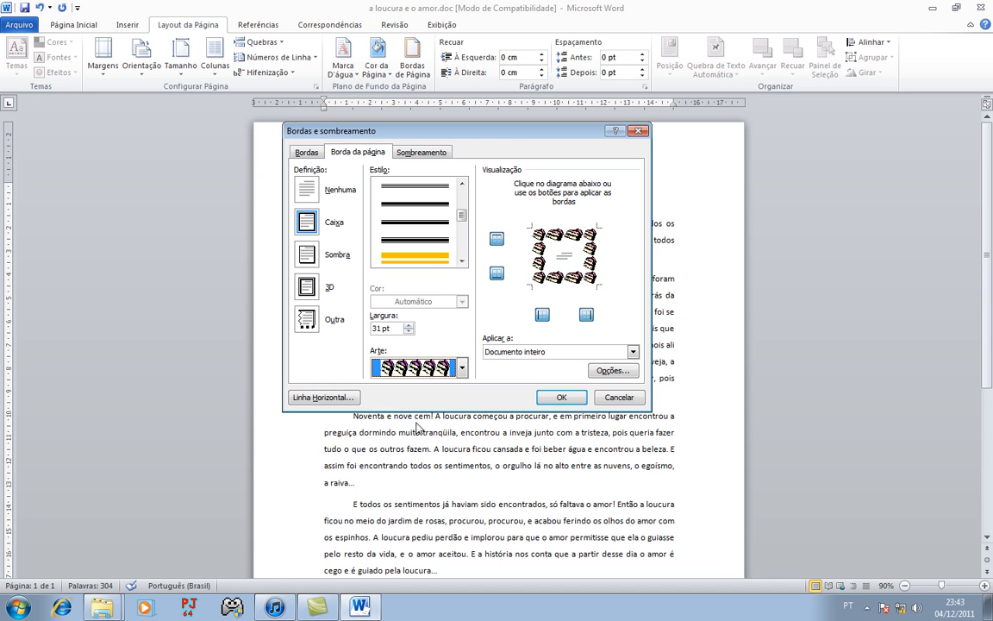
# - Choose the ice cream cone art design at 18 pt and apply it as the whole document's page border
pyautogui.click(462, 369)
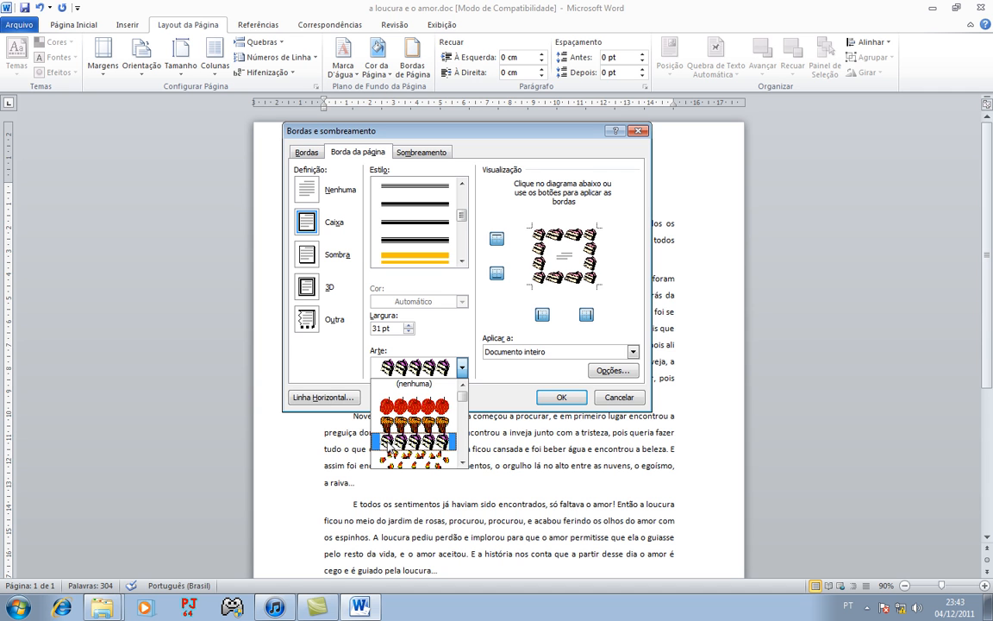
pyautogui.scroll(-3, 391, 452)
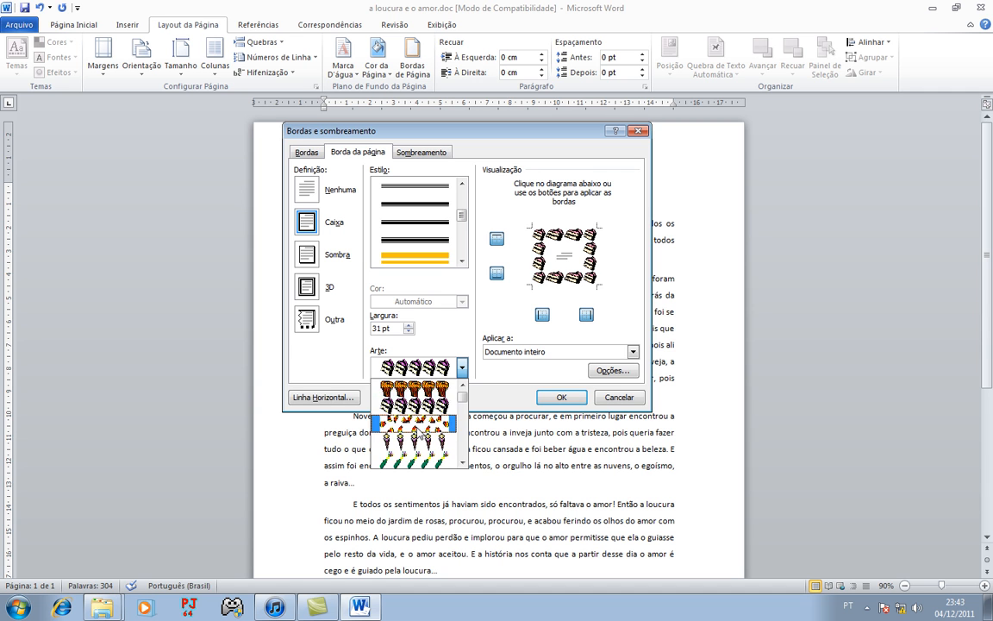
pyautogui.click(417, 402)
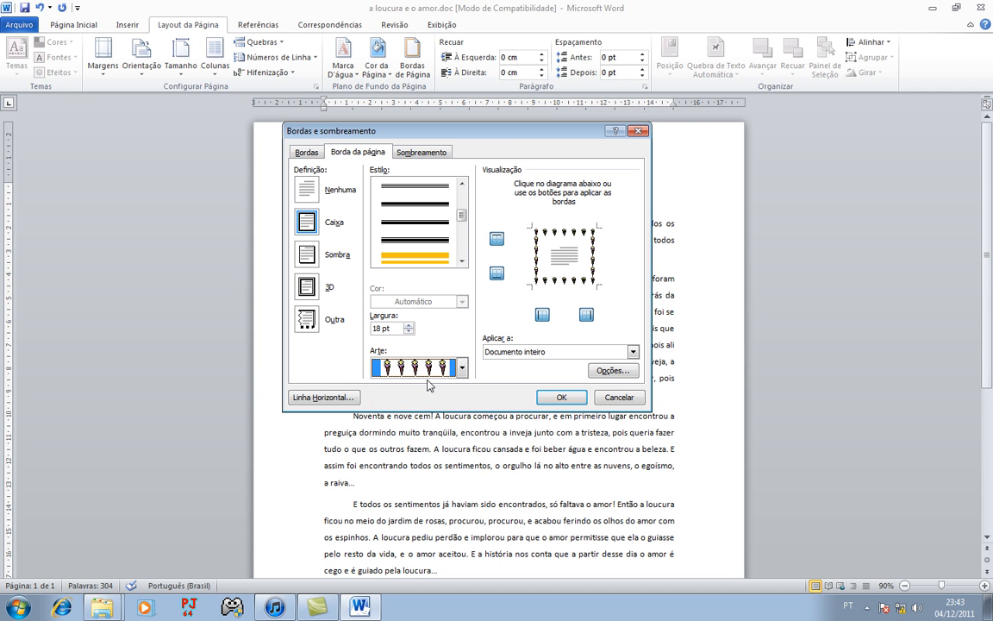
pyautogui.click(564, 400)
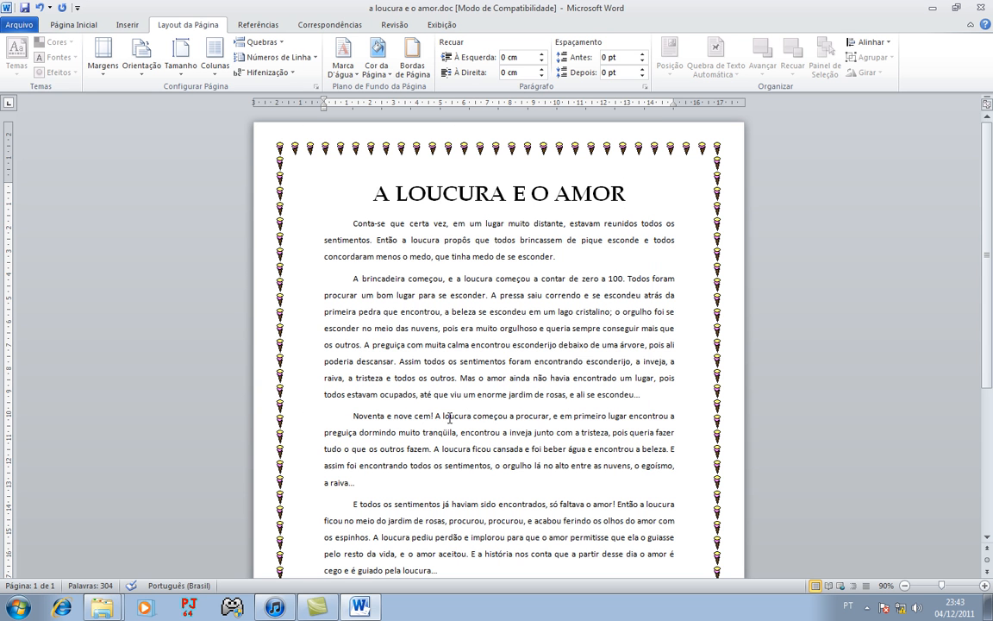
# - Examine the art border around the whole page, from the title down to the end of the page
pyautogui.scroll(-3, 580, 442)
pyautogui.scroll(3, 578, 446)
pyautogui.scroll(-3, 450, 405)
pyautogui.scroll(-1, 509, 417)
pyautogui.scroll(3, 501, 420)
pyautogui.scroll(-3, 458, 290)
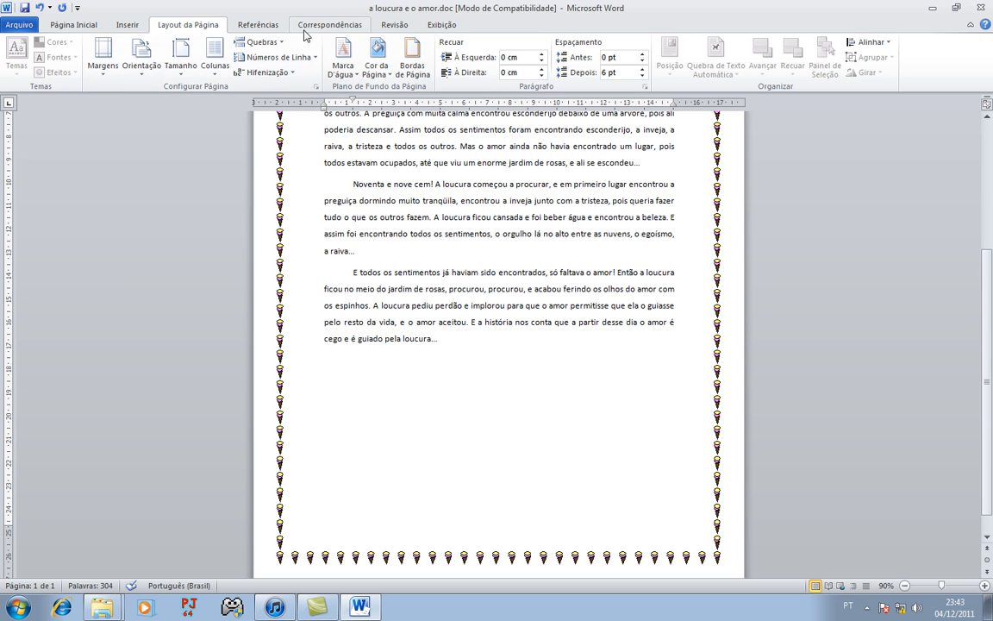
# - Insert WordArt reading "informática" after the last sentence, using the blue style with a red shadow
pyautogui.click(77, 26)
pyautogui.click(142, 27)
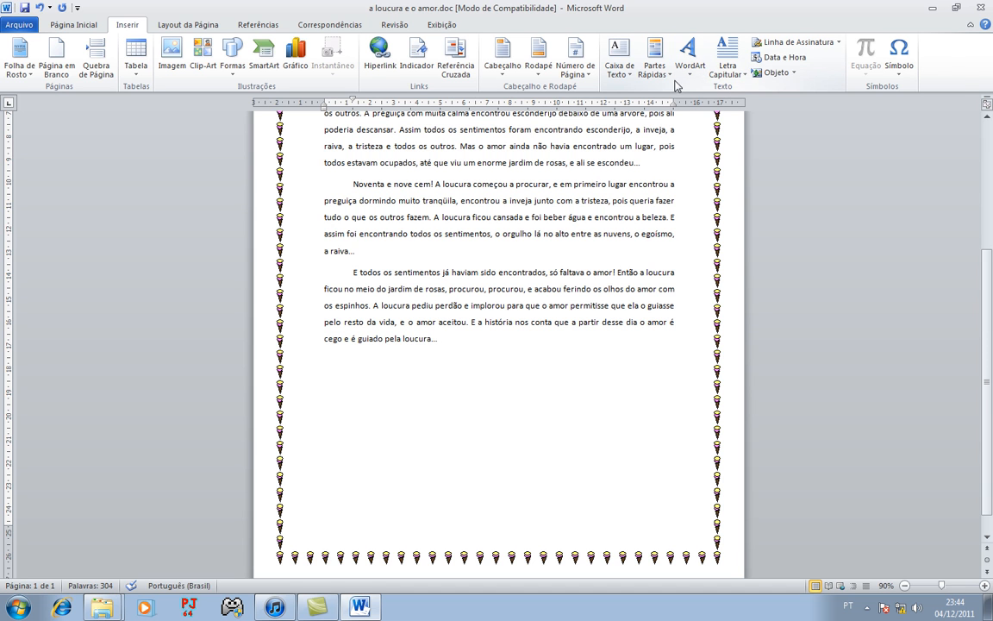
pyautogui.click(689, 59)
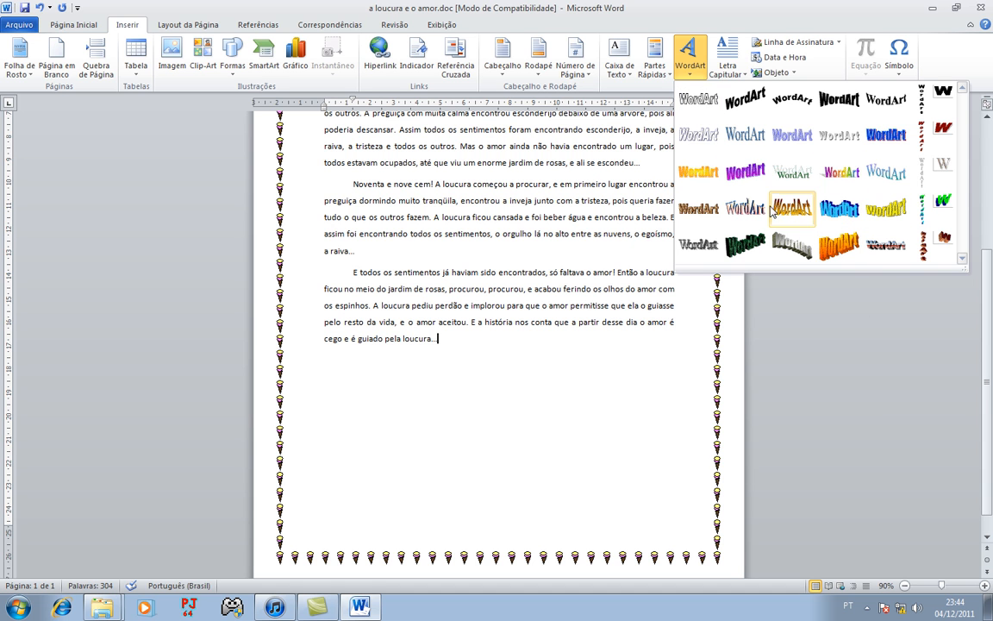
pyautogui.click(886, 135)
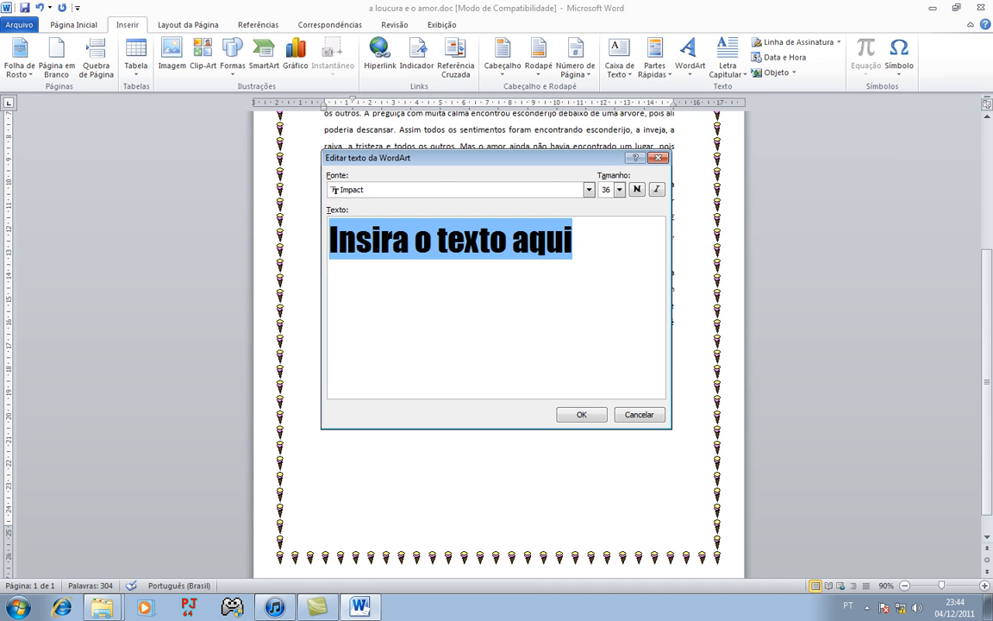
pyautogui.press('BackSpace')
pyautogui.write('informas')
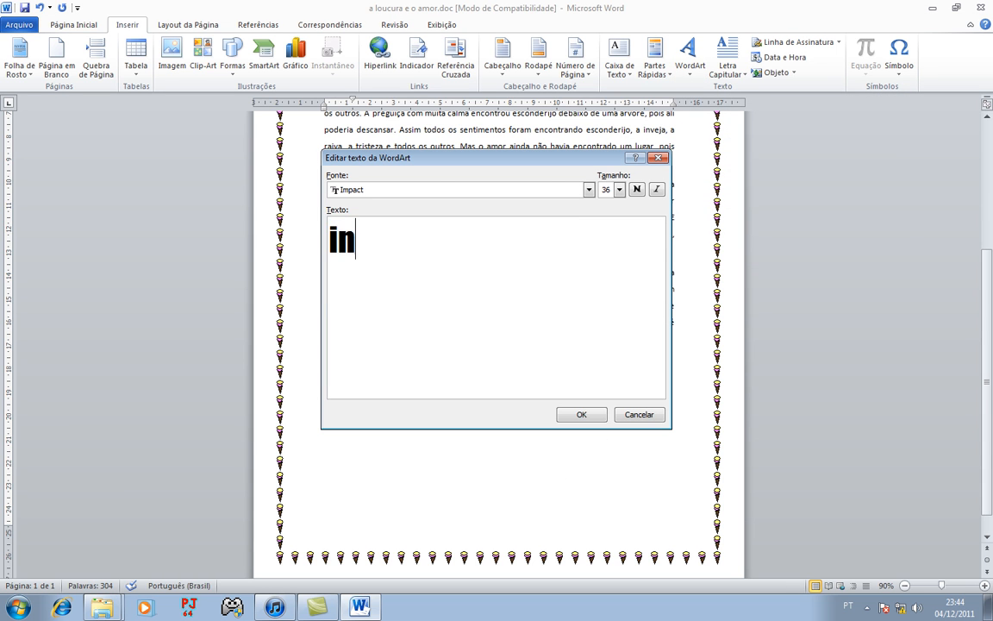
pyautogui.press('BackSpace')
pyautogui.press('BackSpace')
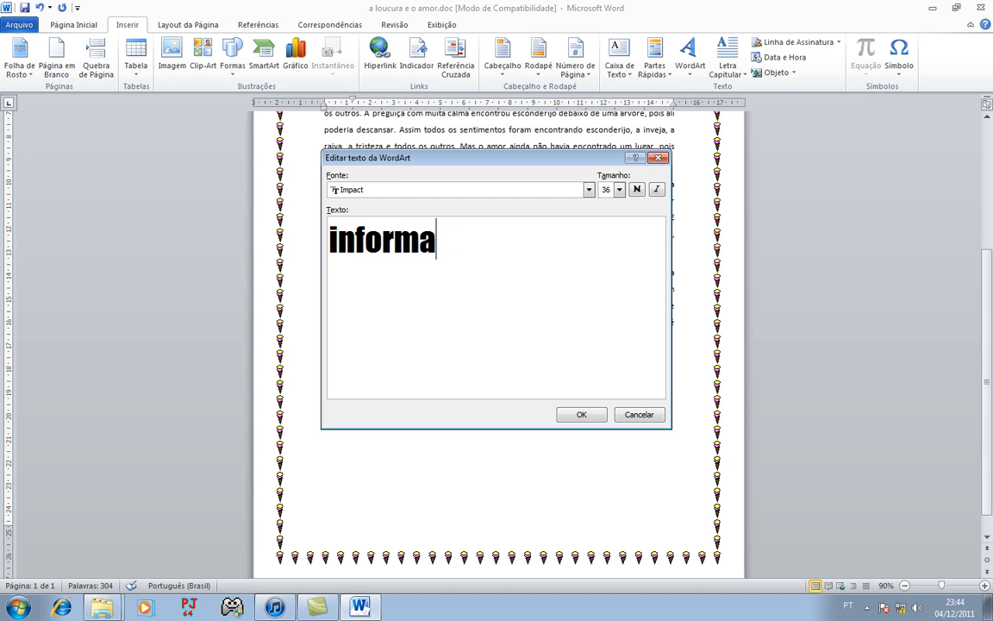
pyautogui.write('ática')
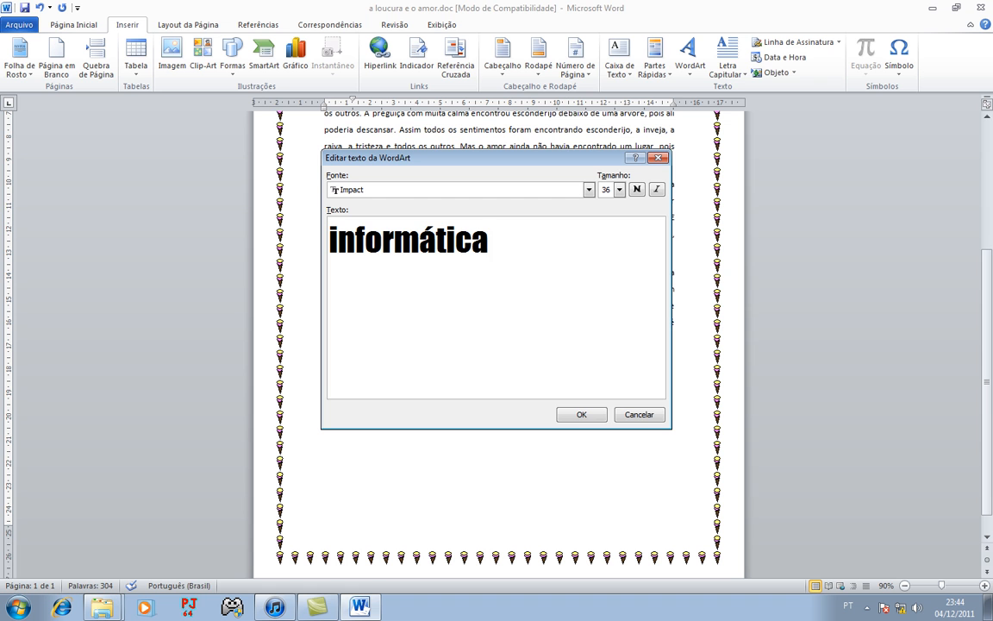
pyautogui.click(580, 414)
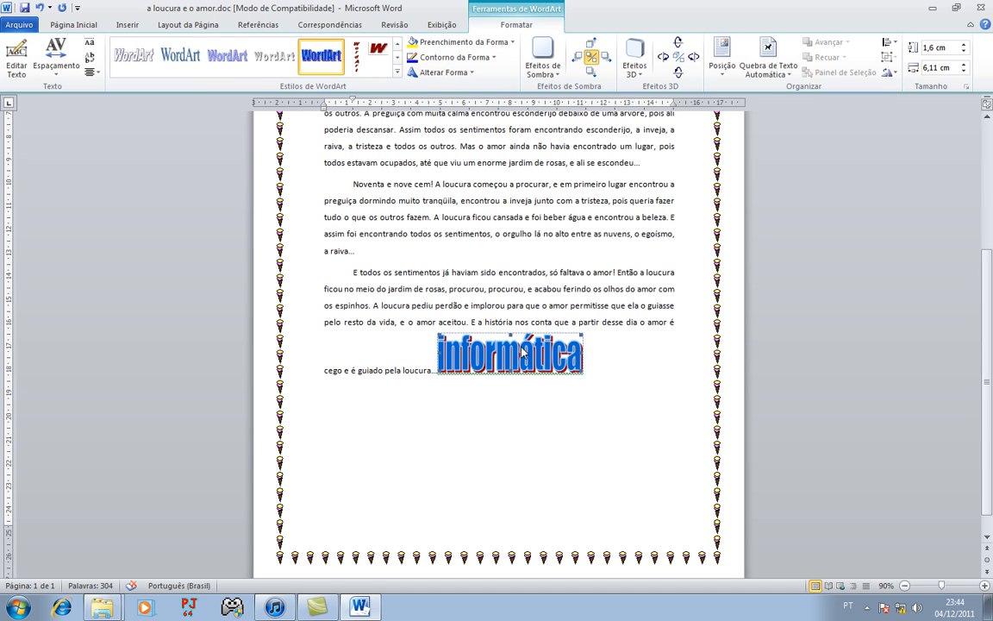
# - Change the "informática" WordArt to the slanted purple style and set its fill to red
pyautogui.click(398, 72)
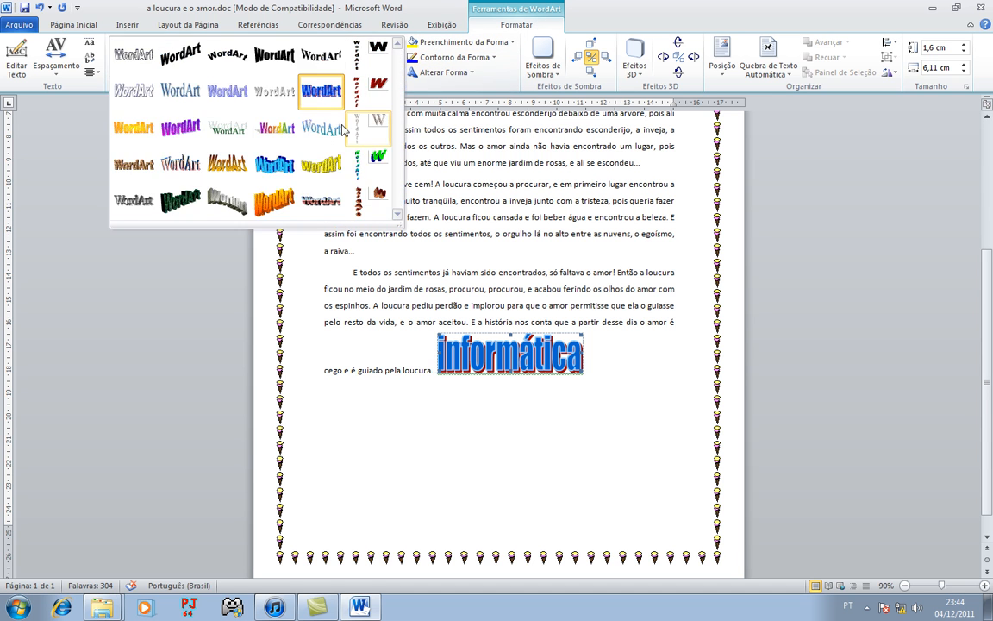
pyautogui.click(182, 131)
pyautogui.click(455, 41)
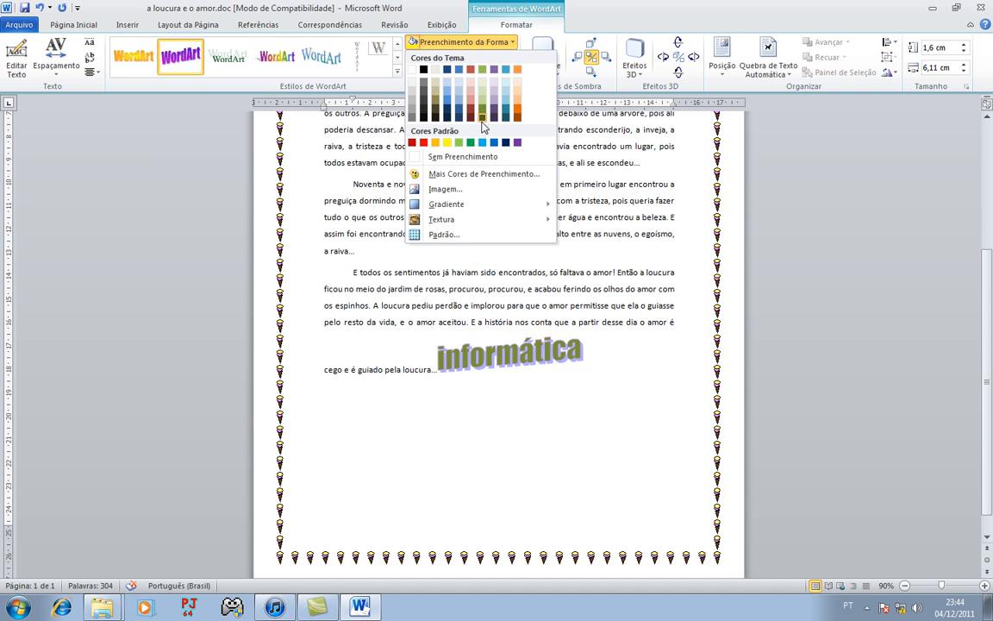
pyautogui.click(424, 143)
# - Give the WordArt a yellow outline and change its shape to the upward chevron
pyautogui.click(494, 59)
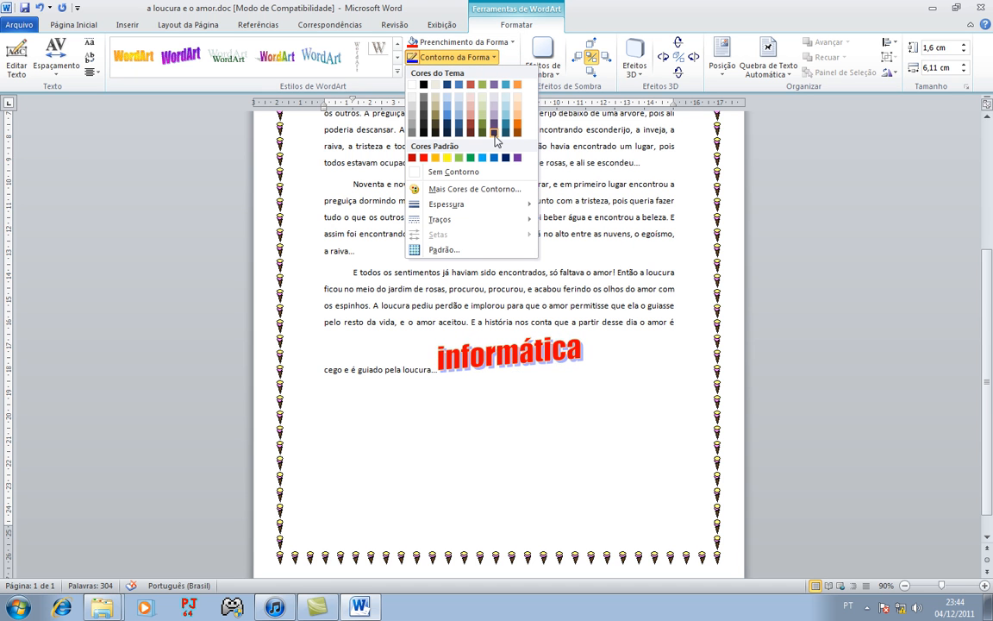
pyautogui.click(445, 171)
pyautogui.click(468, 74)
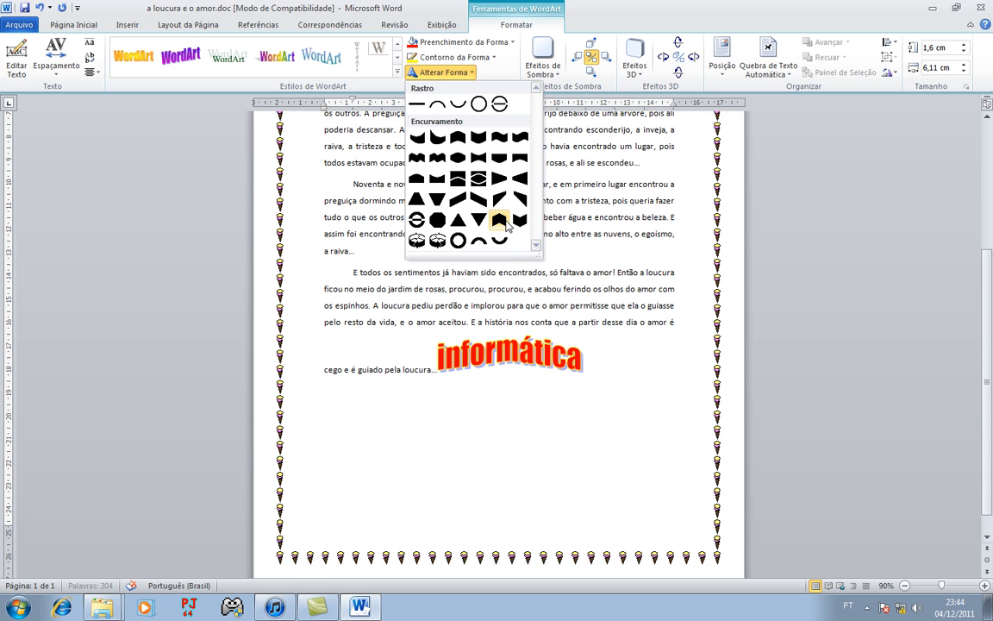
pyautogui.click(500, 223)
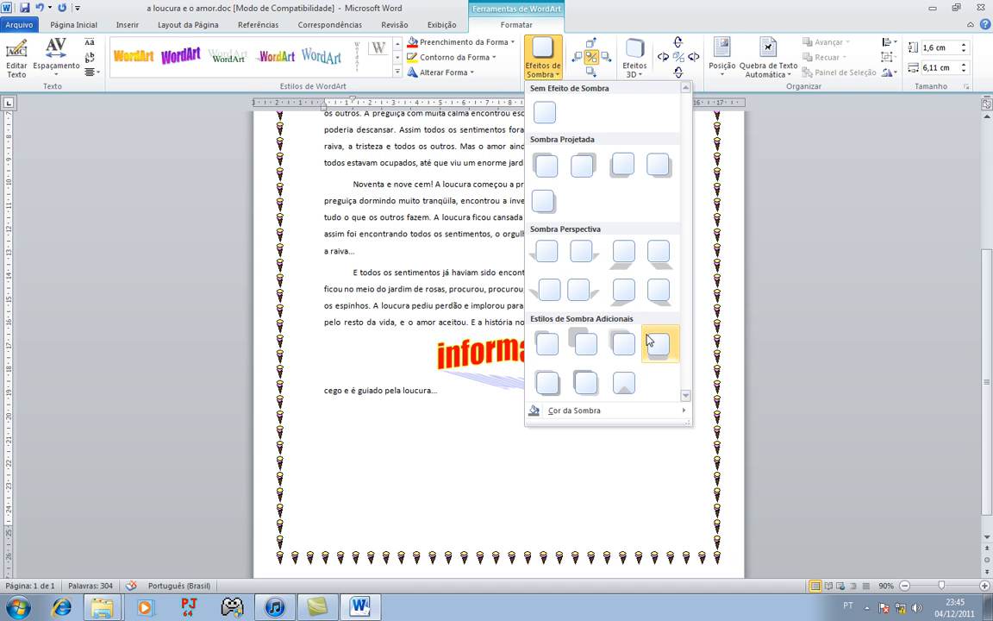
# - Apply an additional shadow style to the WordArt and nudge the shadow left, up and down
pyautogui.click(615, 379)
pyautogui.click(591, 71)
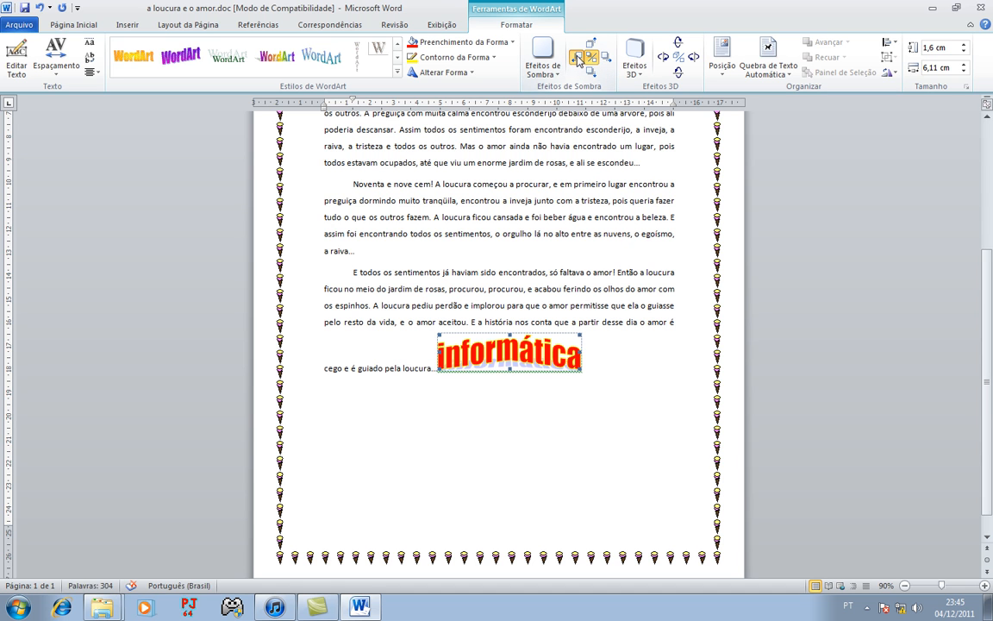
pyautogui.click(577, 57)
pyautogui.click(591, 46)
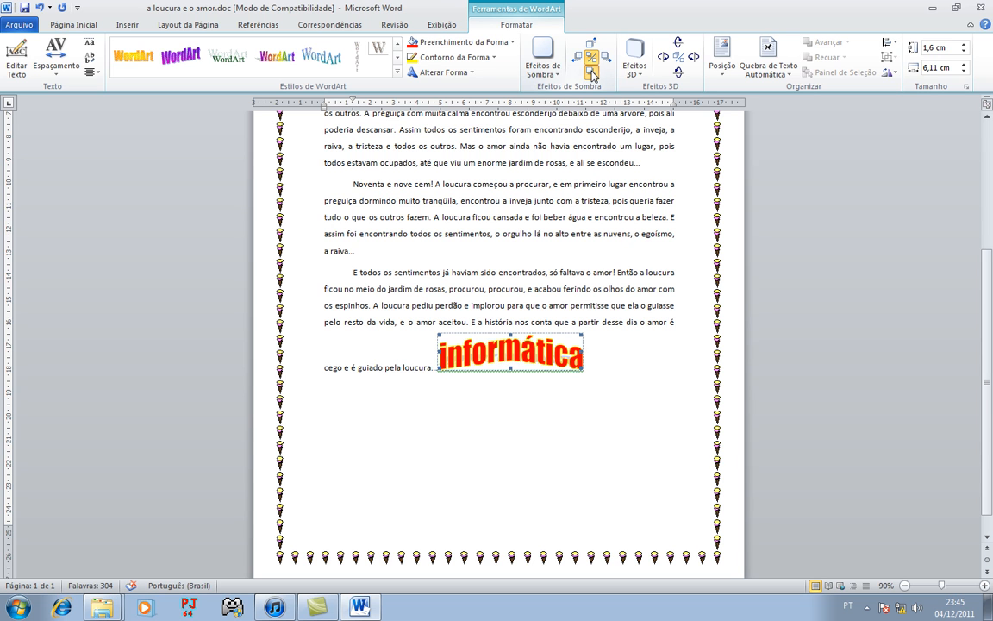
pyautogui.click(591, 73)
pyautogui.click(592, 73)
pyautogui.click(592, 45)
pyautogui.click(594, 45)
# - Apply a rotate-in-perspective 3D effect to the WordArt and tilt it down several steps
pyautogui.click(633, 74)
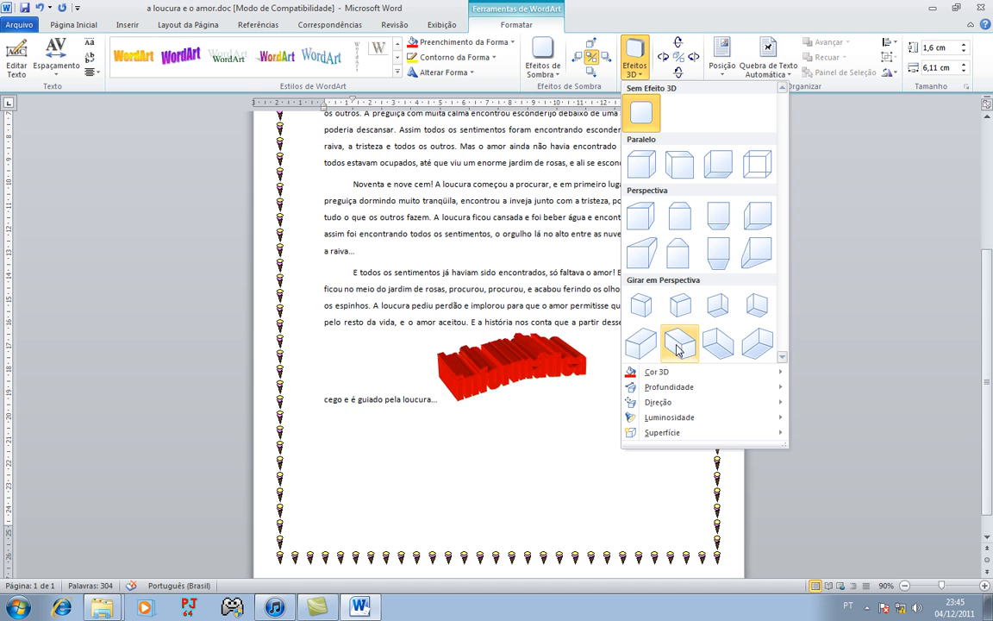
pyautogui.click(719, 301)
pyautogui.click(678, 74)
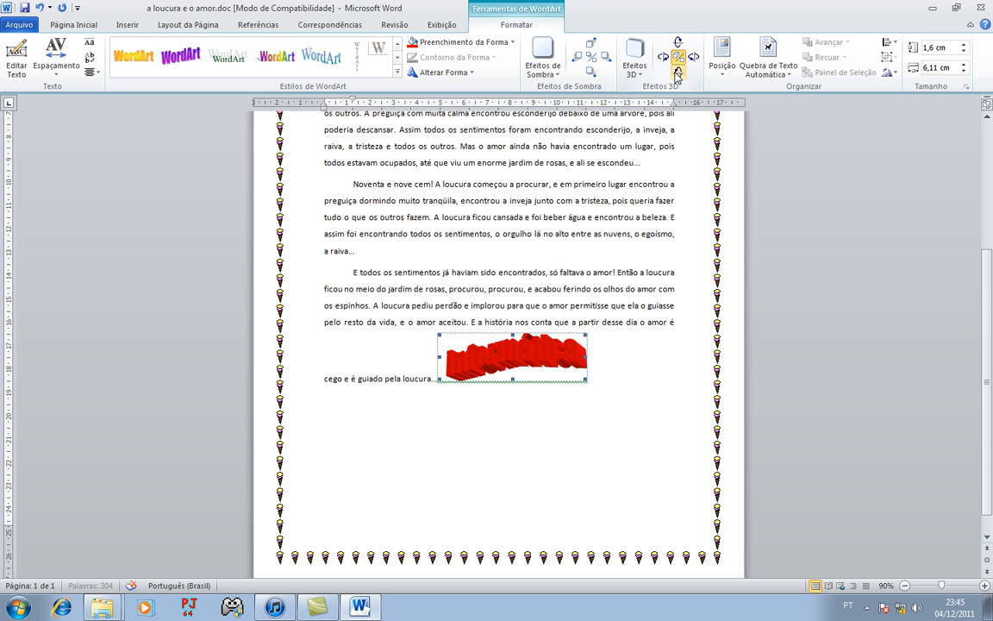
pyautogui.click(677, 73)
pyautogui.click(678, 73)
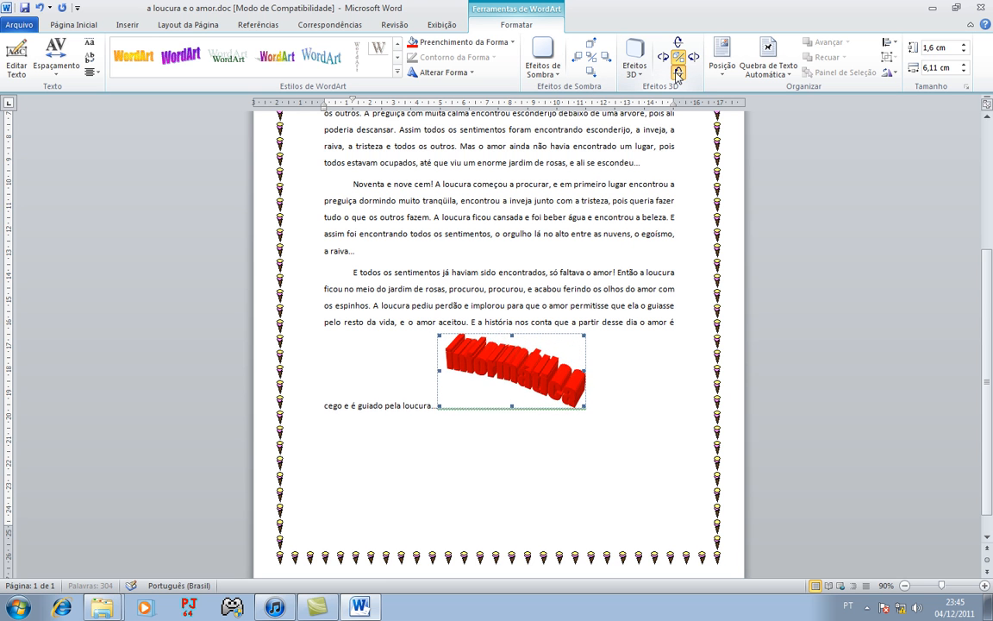
pyautogui.click(678, 73)
# - Tilt the 3D WordArt four steps to the left and thirteen steps to the right
pyautogui.click(662, 57)
pyautogui.click(662, 56)
pyautogui.click(662, 57)
pyautogui.click(663, 58)
pyautogui.click(691, 56)
pyautogui.click(690, 56)
pyautogui.click(691, 57)
pyautogui.click(690, 57)
pyautogui.click(691, 57)
pyautogui.click(690, 57)
pyautogui.click(691, 57)
pyautogui.click(692, 57)
pyautogui.click(692, 57)
pyautogui.click(692, 57)
pyautogui.click(691, 57)
pyautogui.click(692, 57)
pyautogui.click(692, 56)
# - Position the WordArt at the bottom centre of the page with square text wrapping
pyautogui.click(725, 77)
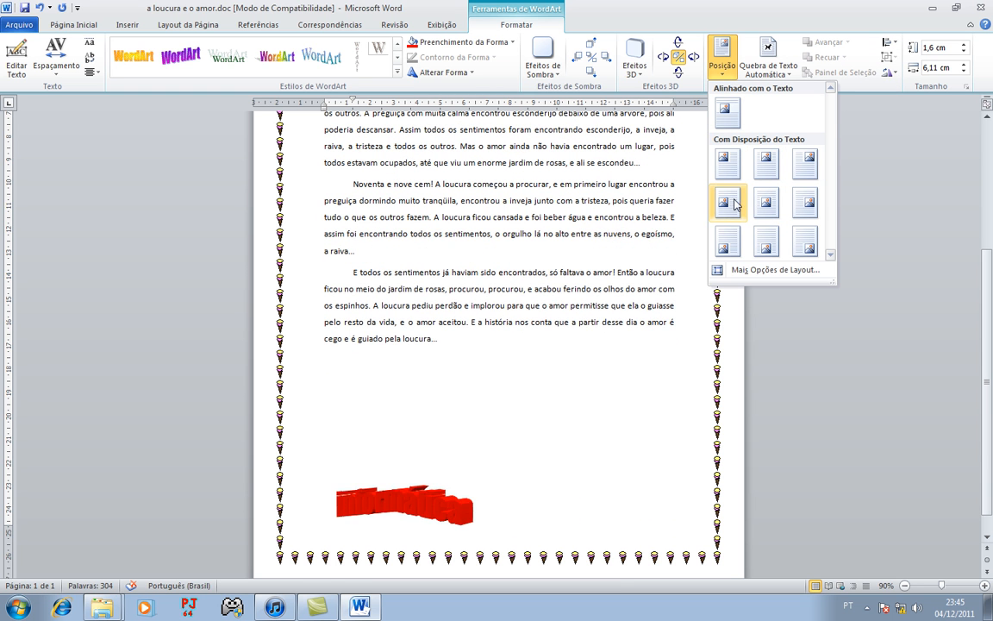
pyautogui.click(766, 242)
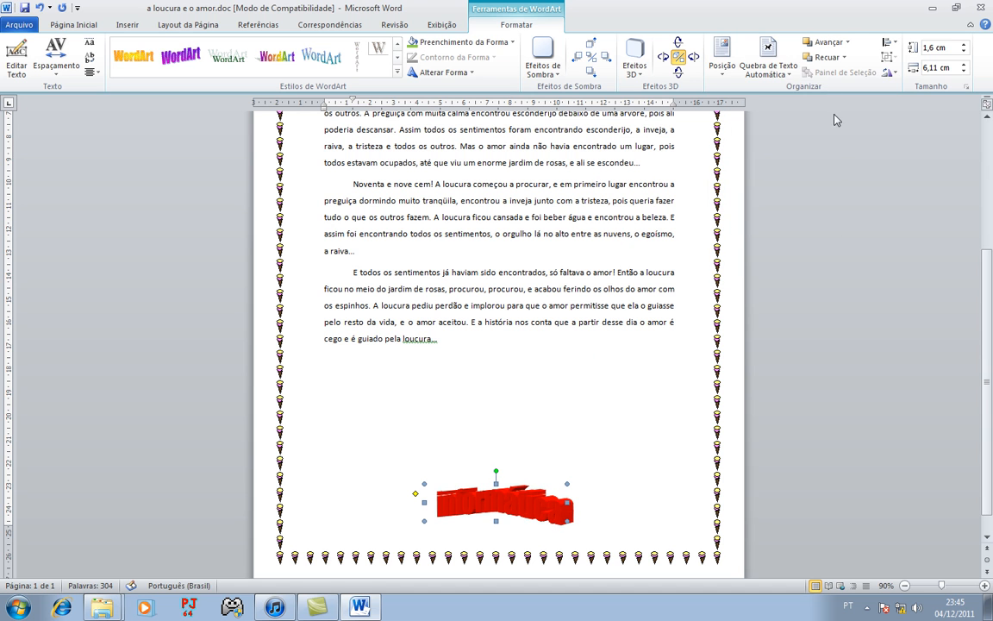
pyautogui.click(773, 71)
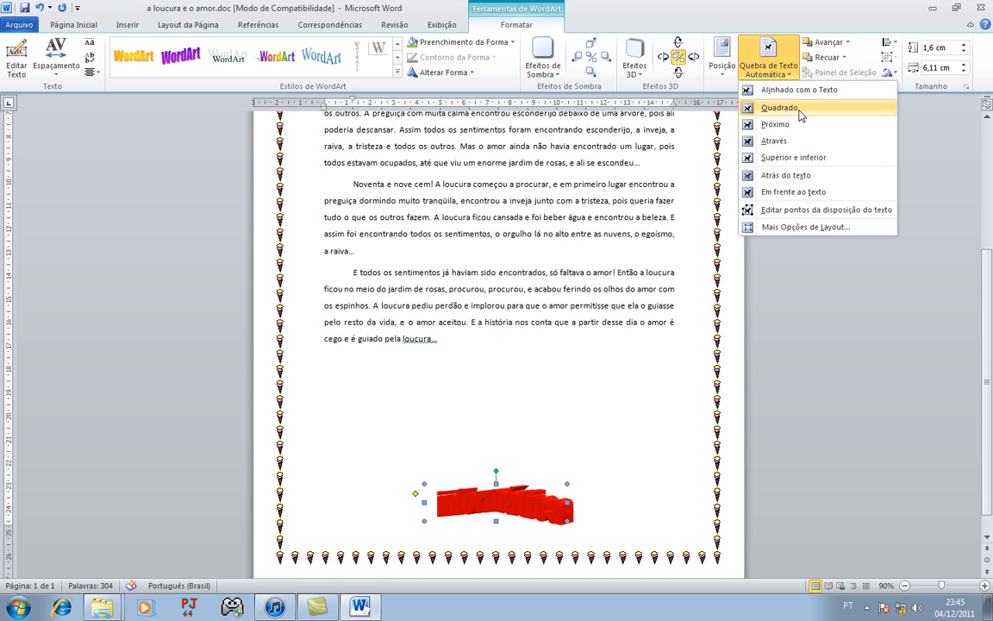
pyautogui.click(780, 108)
# - Set the WordArt's wrapping to in line with the text, try moving it further right, and deselect it
pyautogui.click(769, 62)
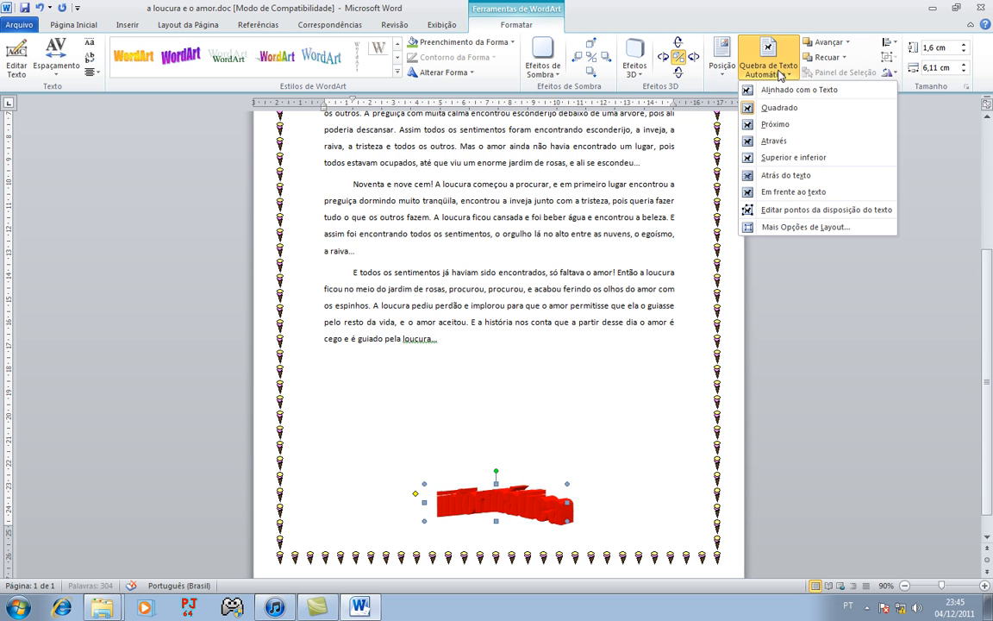
pyautogui.click(804, 90)
pyautogui.moveTo(517, 353); pyautogui.dragTo(651, 359)
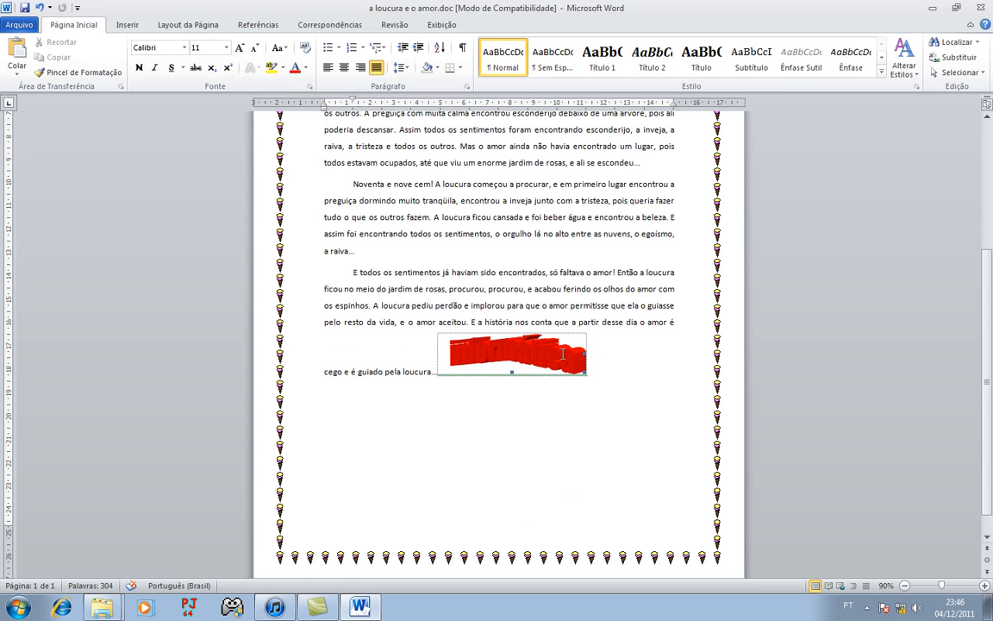
pyautogui.click(430, 332)
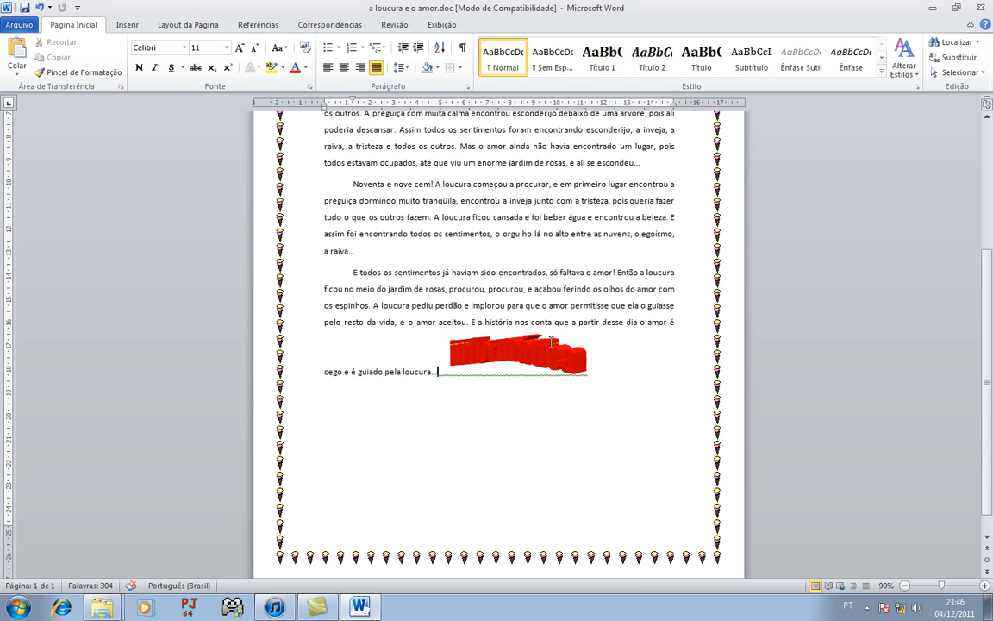
pyautogui.click(504, 353)
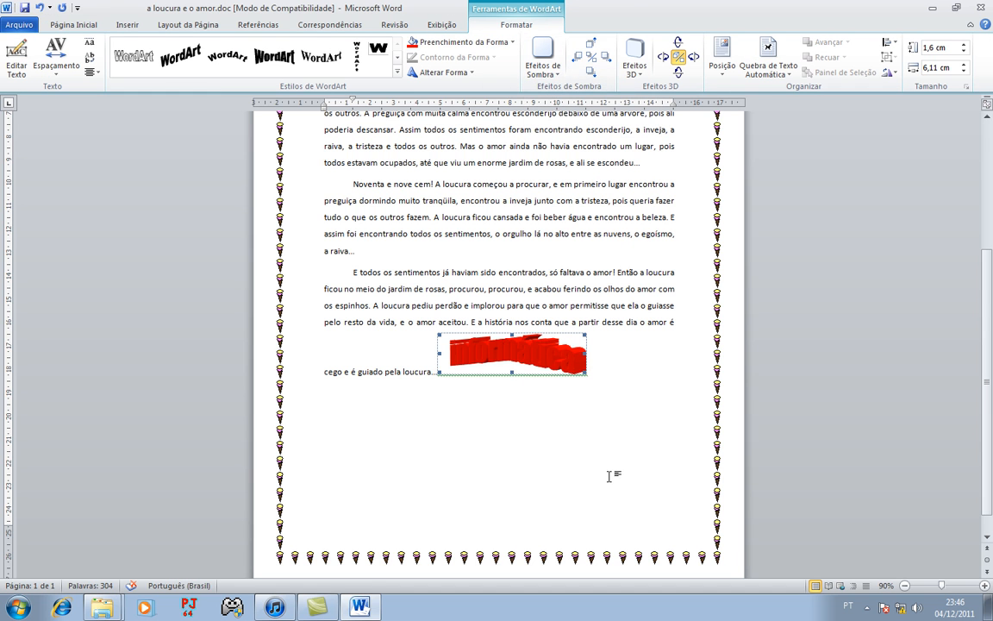
pyautogui.click(551, 422)
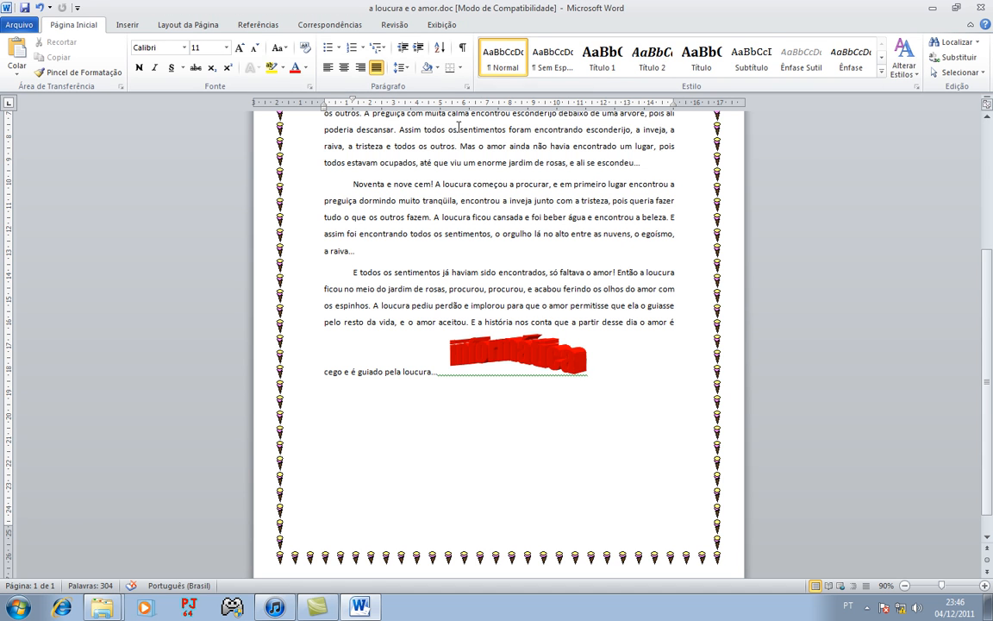
# - Change the WordArt from in-line to floating text wrapping and position it just below the last paragraph
pyautogui.click(522, 360)
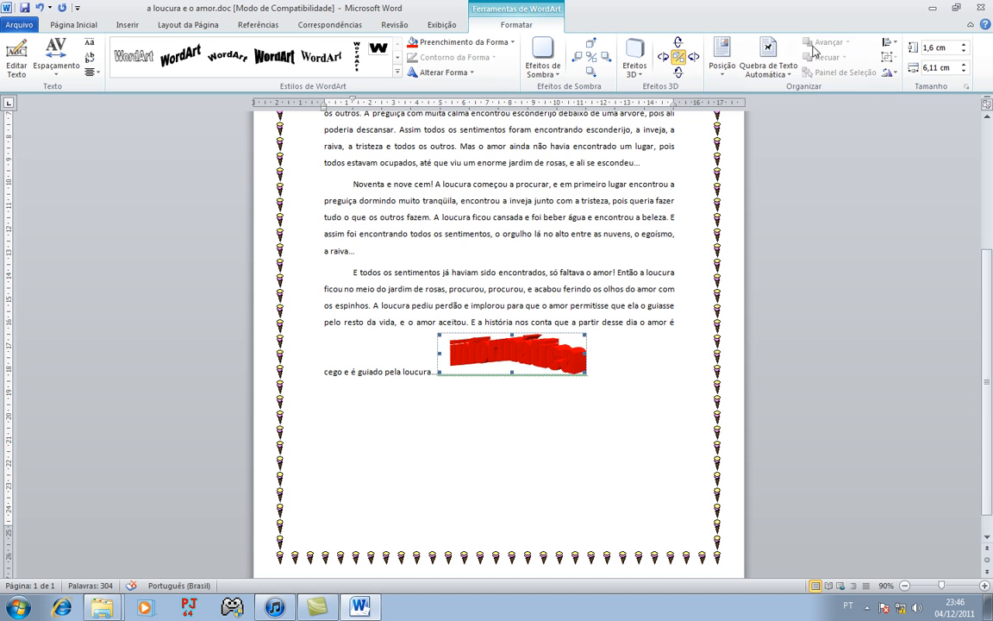
pyautogui.click(767, 56)
pyautogui.click(776, 113)
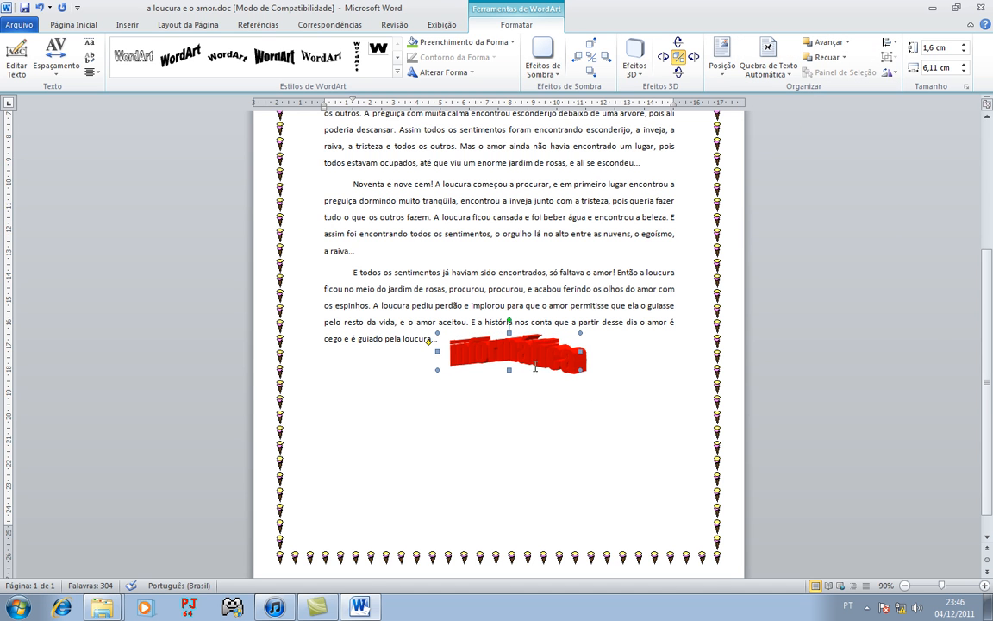
pyautogui.moveTo(521, 349); pyautogui.dragTo(589, 420)
pyautogui.moveTo(588, 420); pyautogui.dragTo(543, 382)
pyautogui.moveTo(523, 385); pyautogui.dragTo(467, 390)
# - Insert a next-page section break at the end of the last paragraph
pyautogui.click(452, 345)
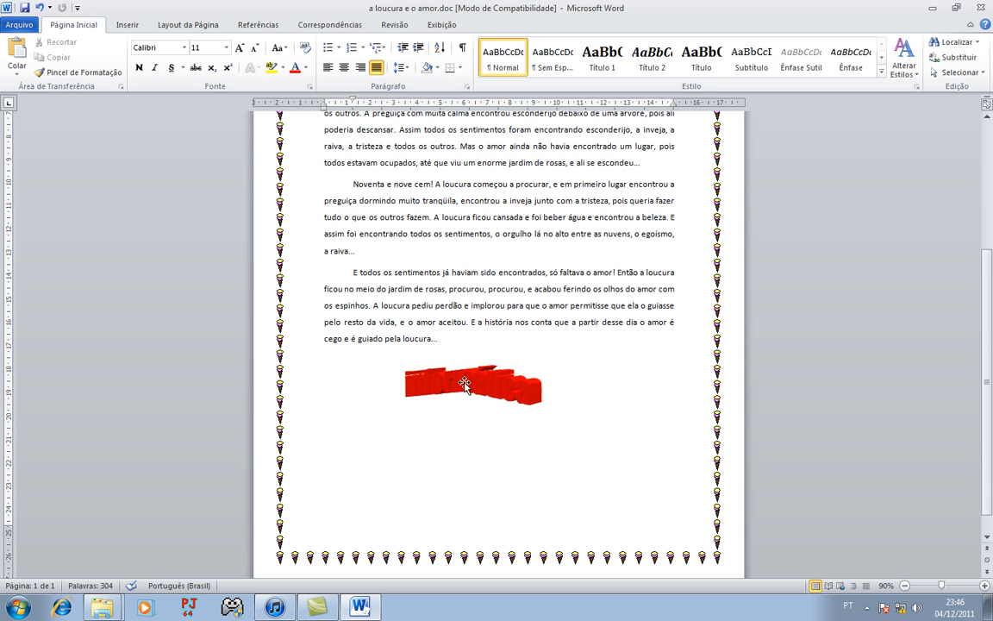
pyautogui.click(159, 28)
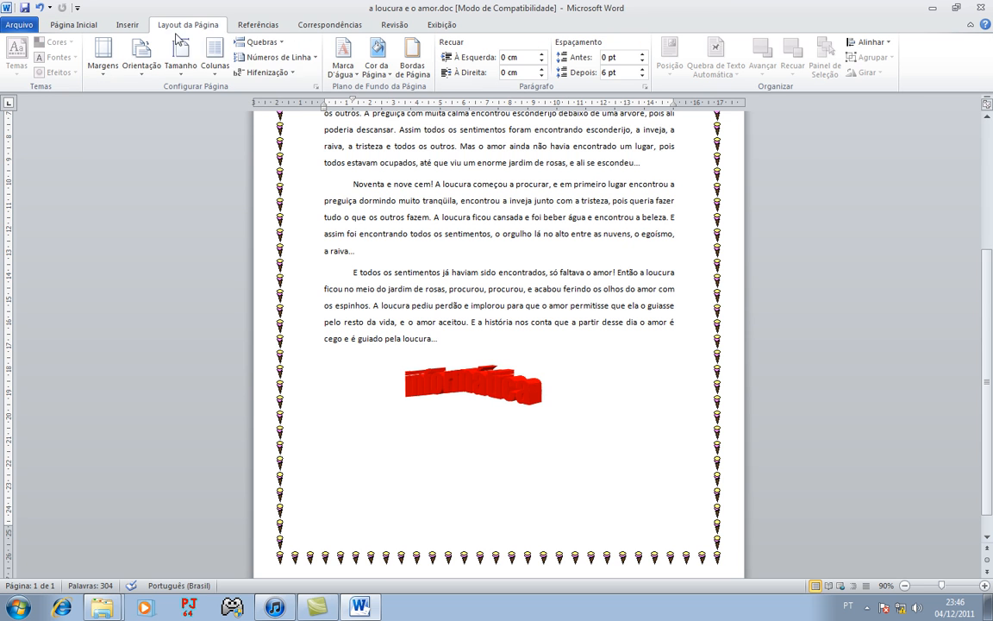
pyautogui.click(272, 47)
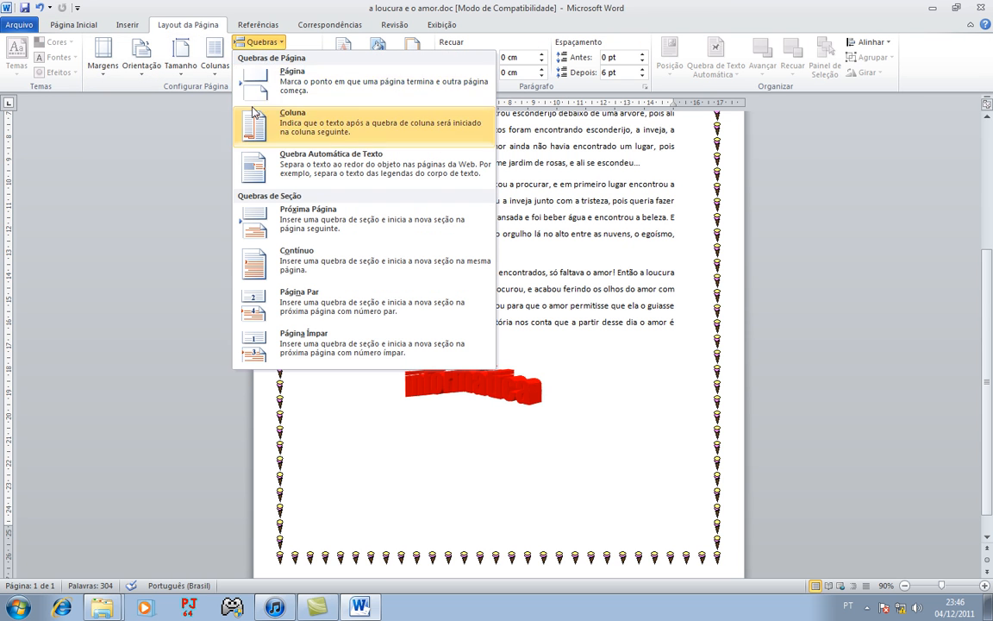
pyautogui.click(327, 228)
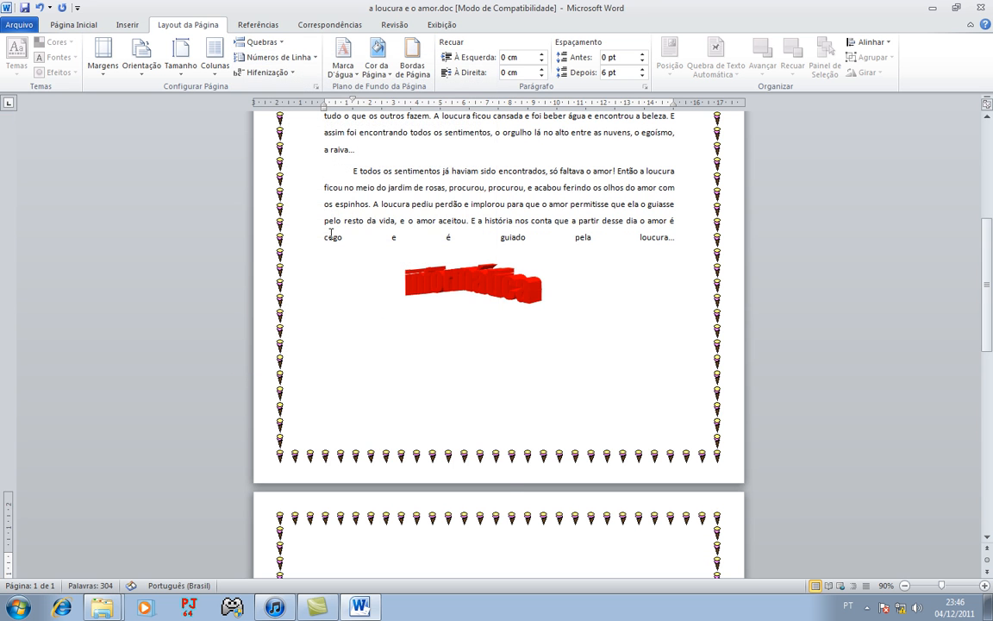
# - Zoom the document out to 60% and move the WordArt onto the upper part of the second page
pyautogui.click(426, 277)
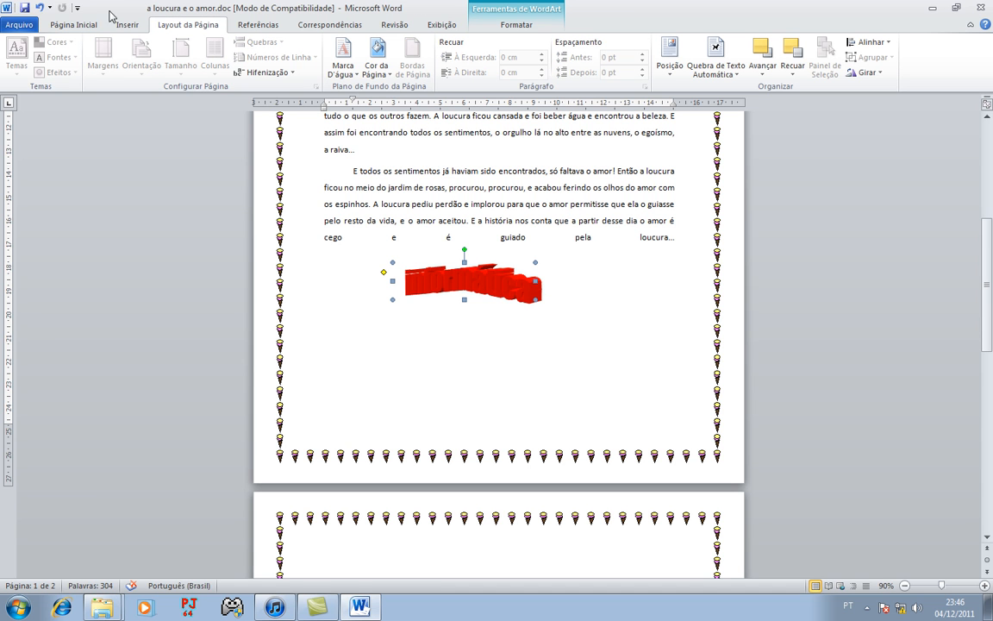
pyautogui.click(905, 586)
pyautogui.click(905, 586)
pyautogui.click(905, 586)
pyautogui.moveTo(268, 443); pyautogui.dragTo(656, 212)
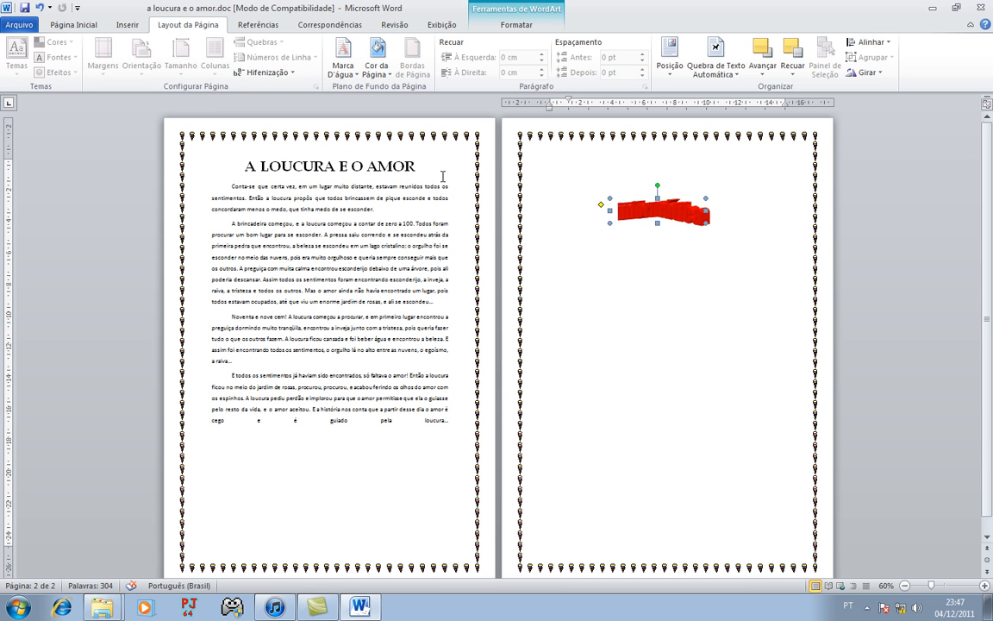
# - Enlarge the WordArt to about 7.86 cm high by 12.96 cm wide and centre it near the top of page two
pyautogui.moveTo(609, 225); pyautogui.dragTo(548, 312)
pyautogui.moveTo(648, 258); pyautogui.dragTo(675, 235)
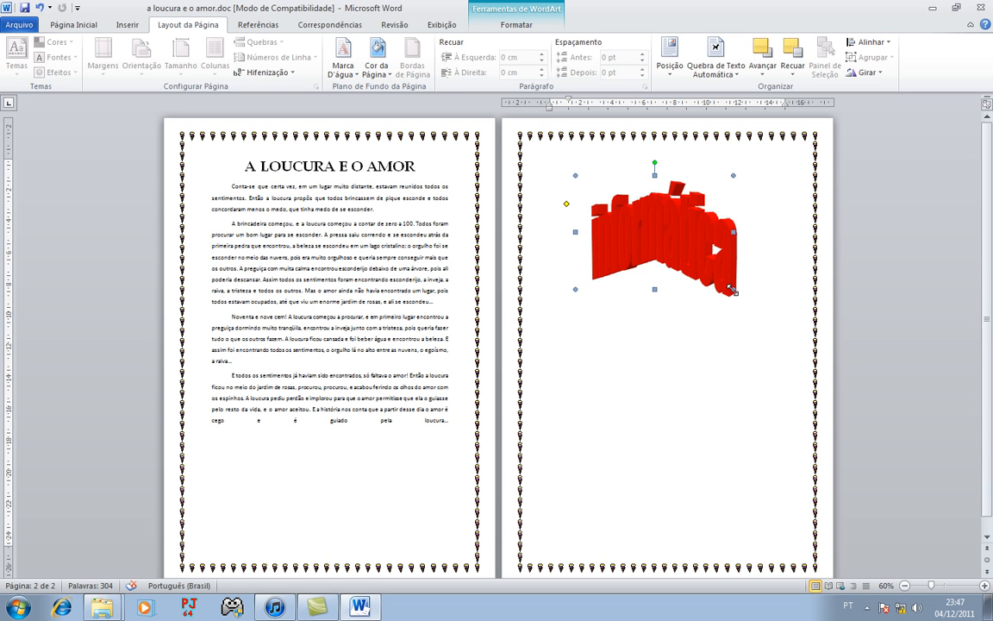
pyautogui.moveTo(736, 268); pyautogui.dragTo(707, 282)
pyautogui.moveTo(697, 267); pyautogui.dragTo(784, 303)
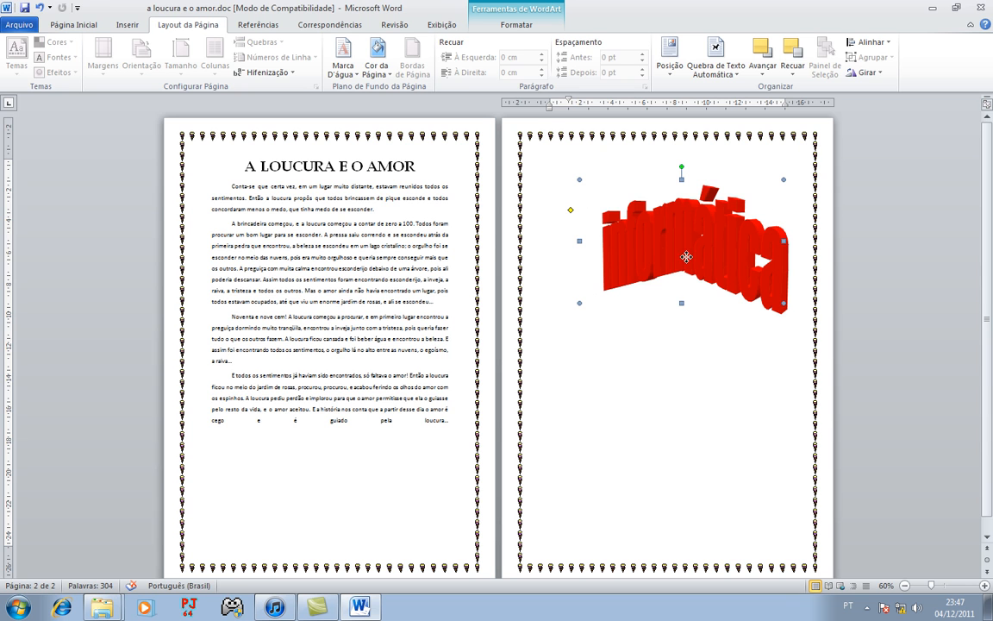
pyautogui.moveTo(700, 254); pyautogui.dragTo(686, 253)
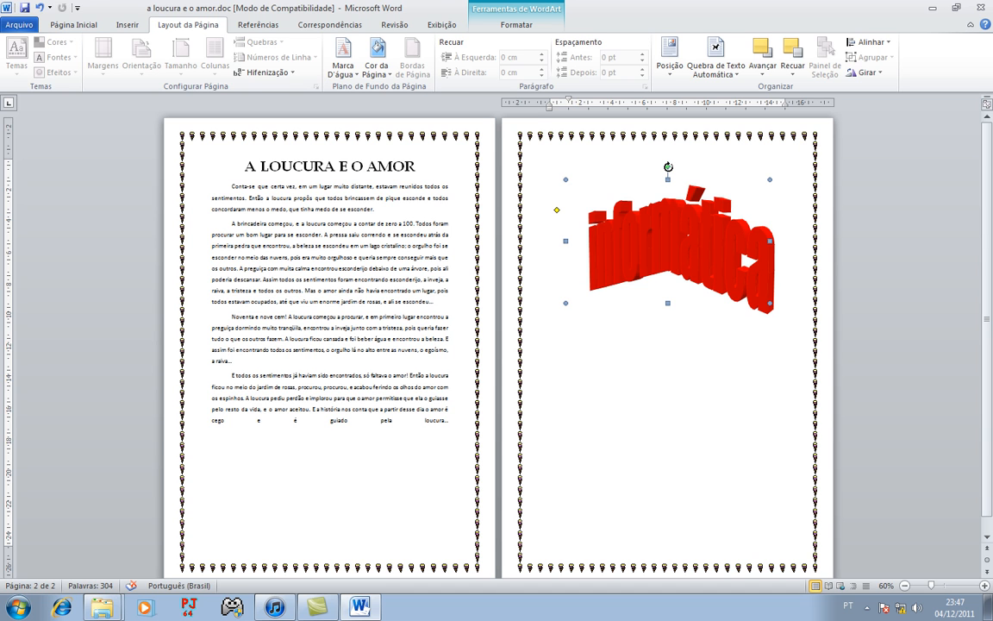
# - Turn the WordArt upside down and back upright, and reduce its shape distortion with a slight shift up and left
pyautogui.moveTo(668, 167)
pyautogui.mouseDown()
pyautogui.moveTo(687, 183)
pyautogui.moveTo(700, 275)
pyautogui.moveTo(645, 260)
pyautogui.moveTo(663, 302)
pyautogui.mouseUp()
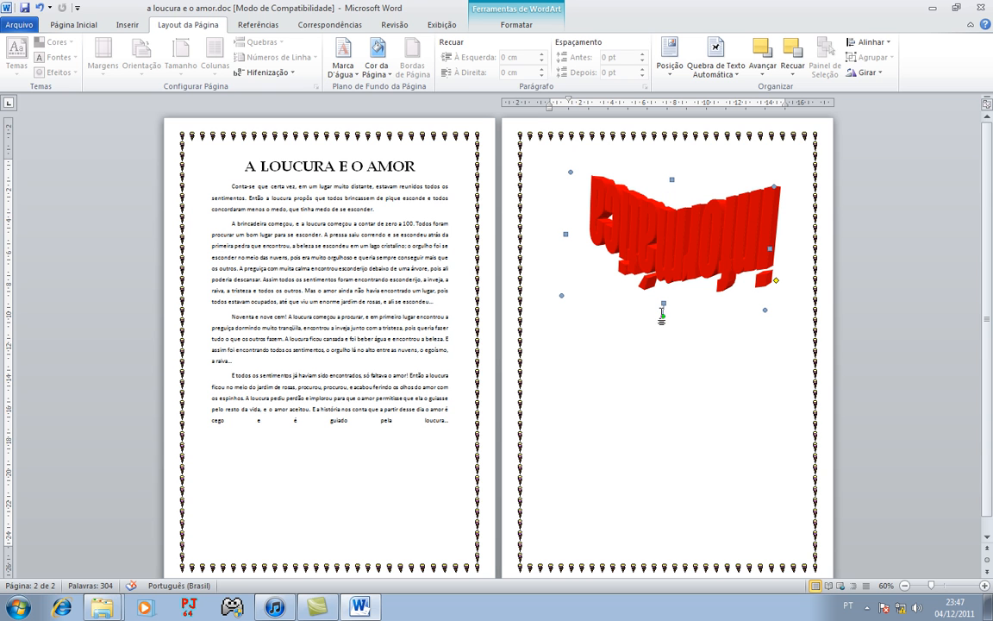
pyautogui.moveTo(664, 314); pyautogui.dragTo(667, 207)
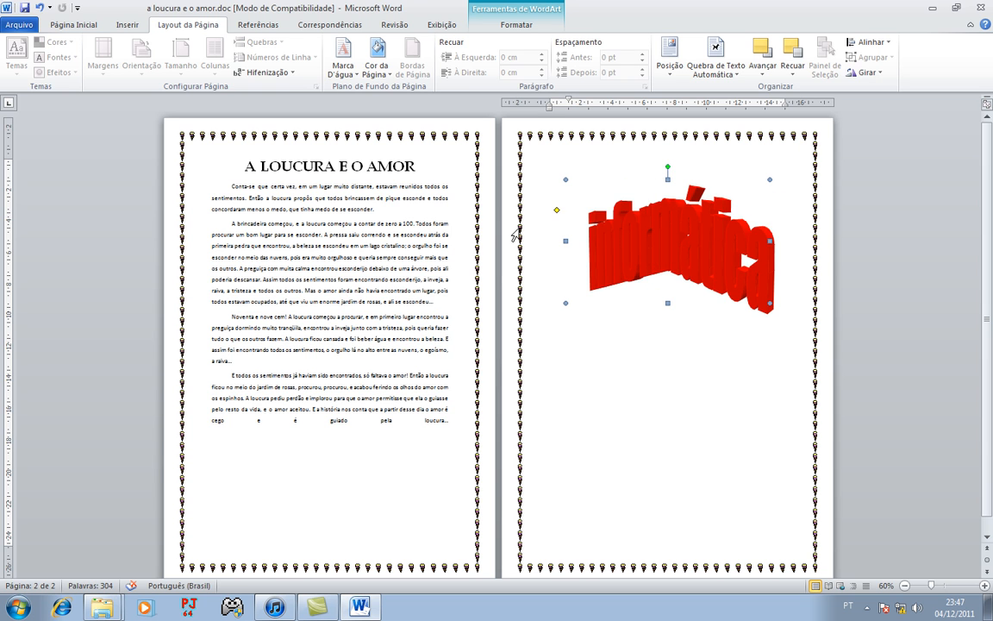
pyautogui.moveTo(557, 212); pyautogui.dragTo(513, 186)
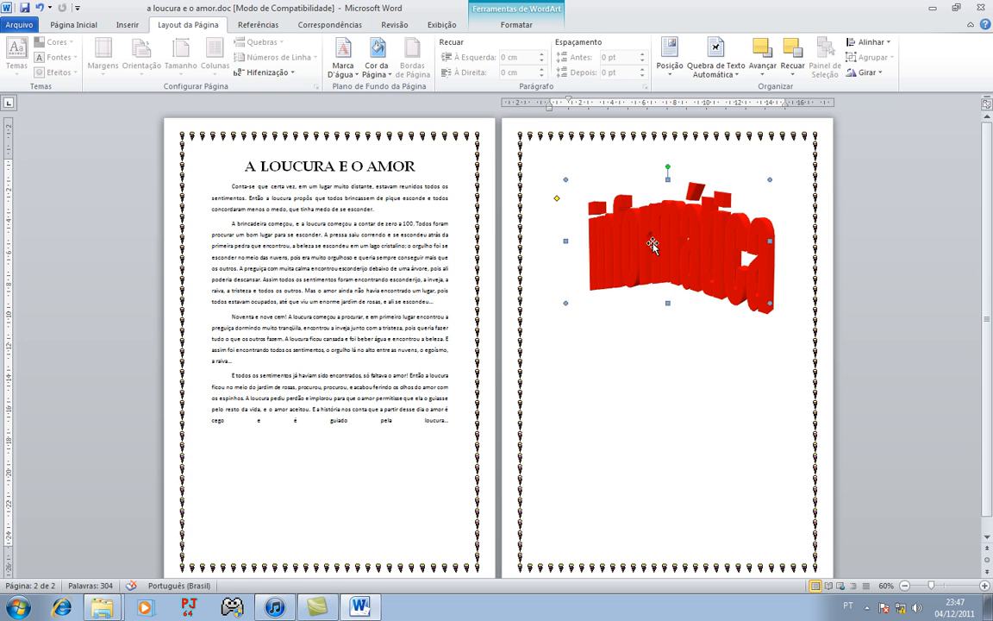
pyautogui.moveTo(647, 238); pyautogui.dragTo(640, 233)
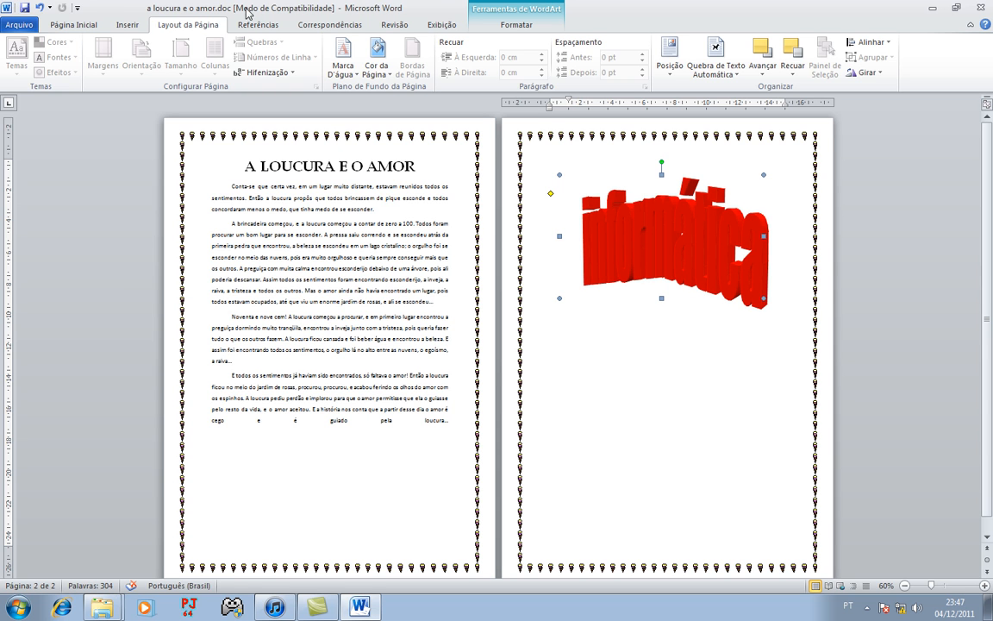
pyautogui.click(127, 25)
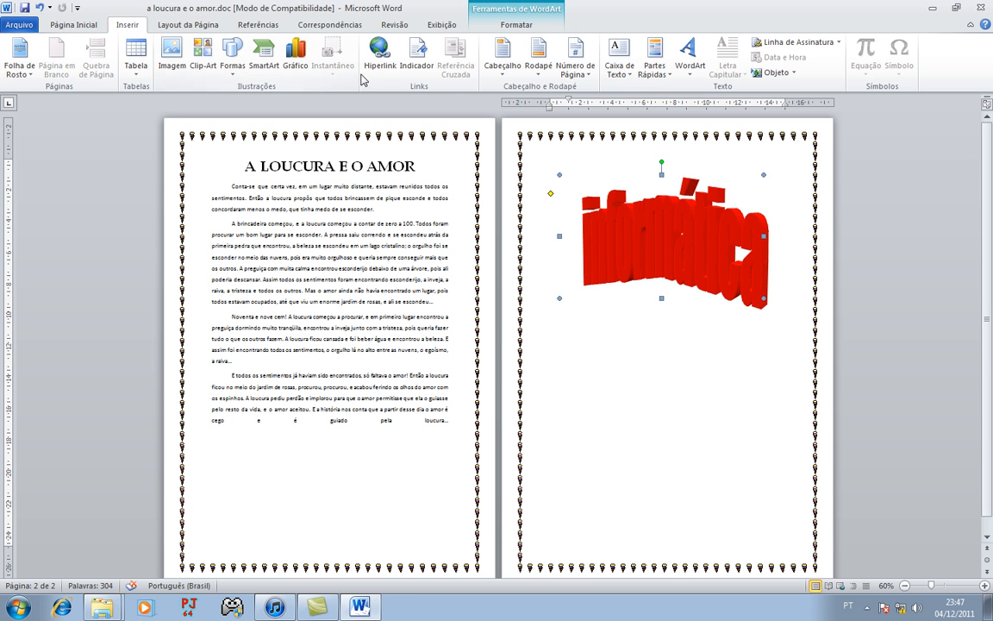
pyautogui.click(694, 69)
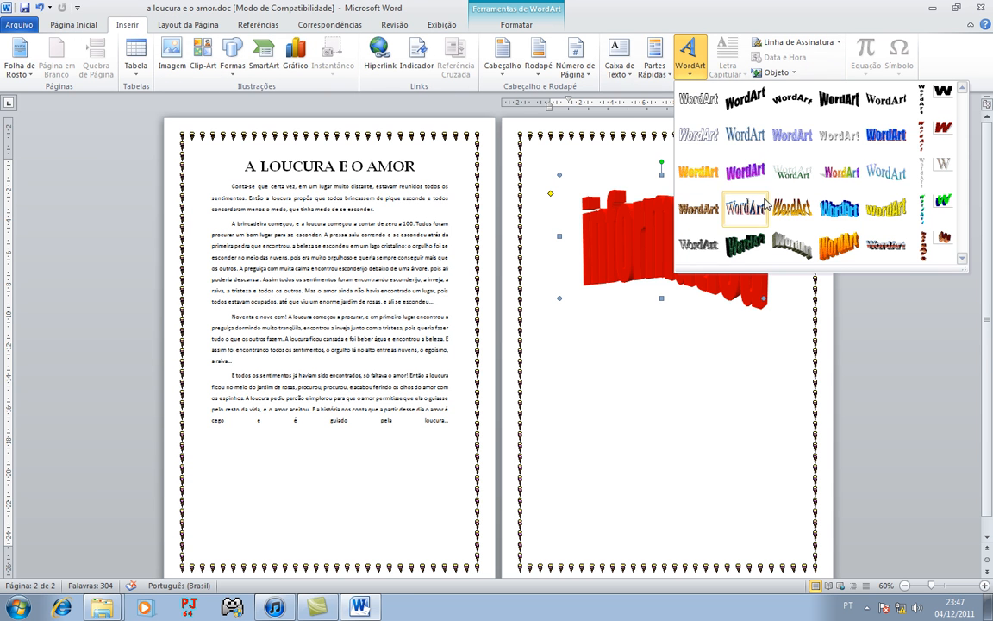
pyautogui.click(631, 251)
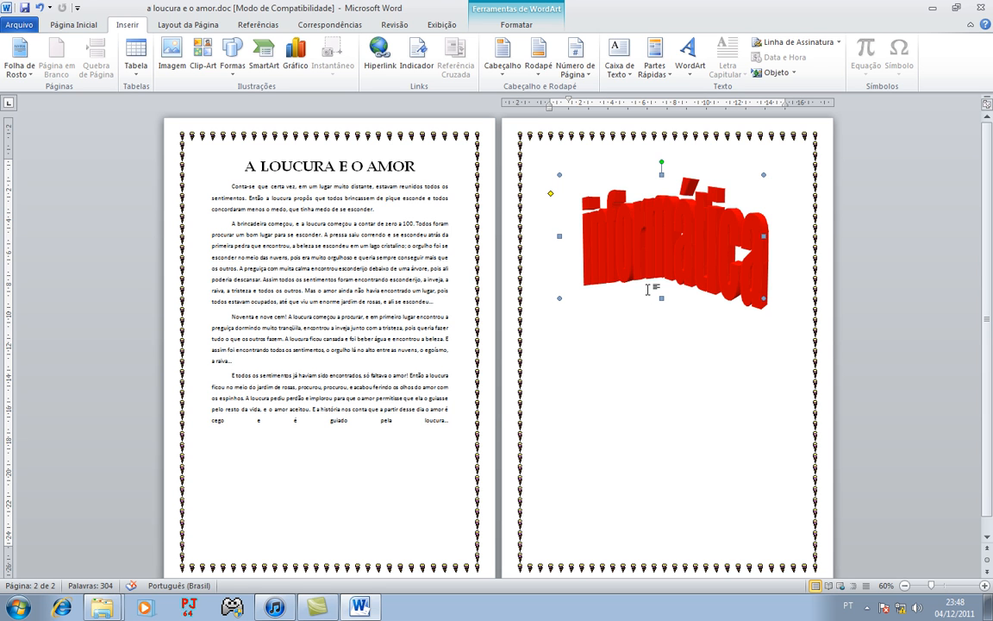
# - Duplicate the "informática" WordArt twice and stack the three copies vertically down page two
pyautogui.moveTo(665, 277); pyautogui.dragTo(674, 403)
pyautogui.click(645, 217)
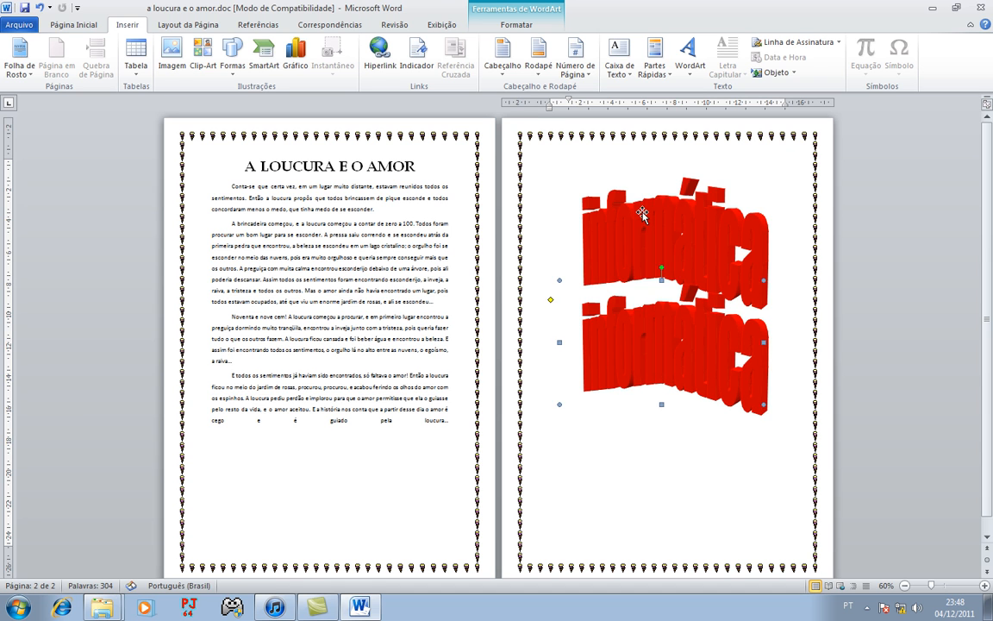
pyautogui.moveTo(660, 231); pyautogui.dragTo(647, 215)
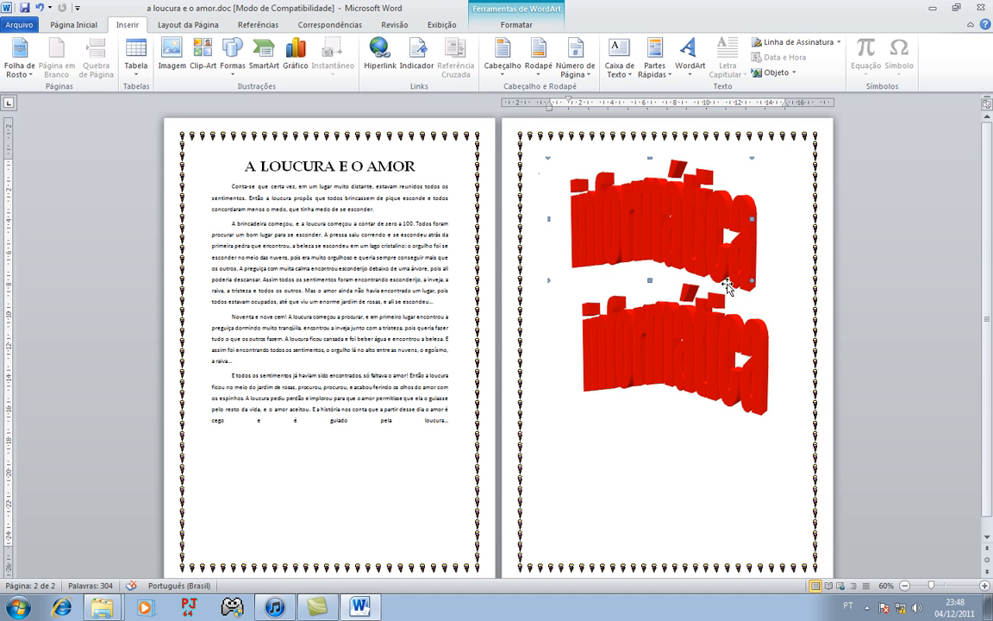
pyautogui.moveTo(704, 339); pyautogui.dragTo(723, 482)
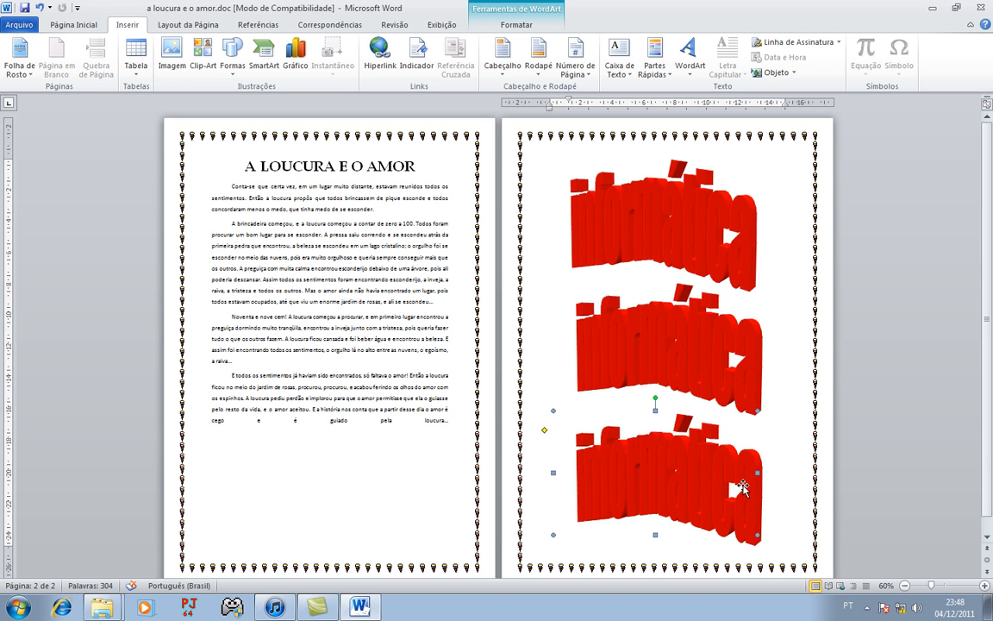
pyautogui.click(659, 239)
pyautogui.moveTo(659, 239); pyautogui.dragTo(660, 225)
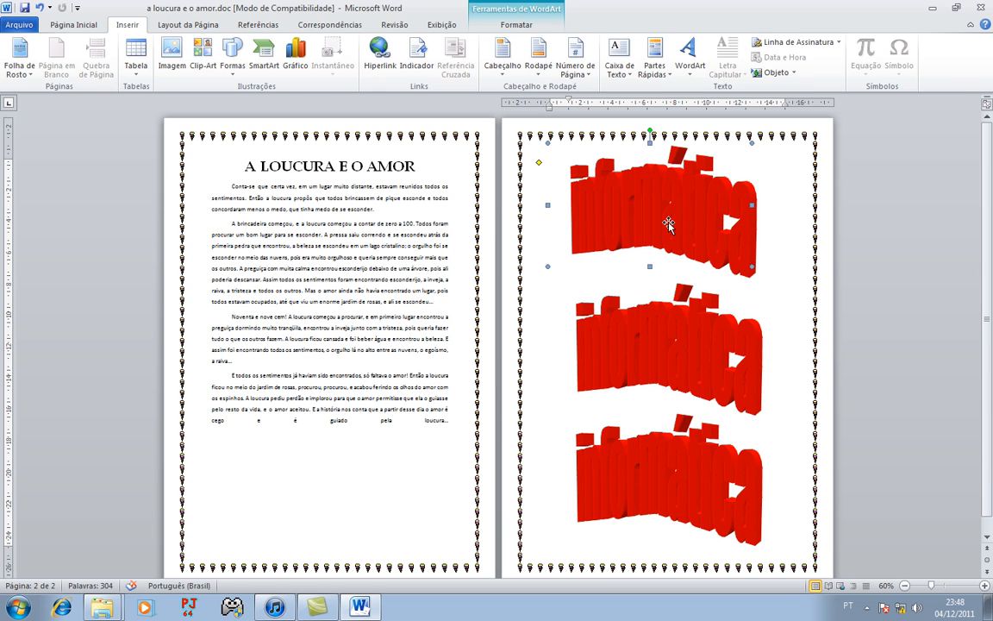
# - Change the text of the uppermost WordArt on page two to "ATIVIDADE"
pyautogui.doubleClick(669, 221)
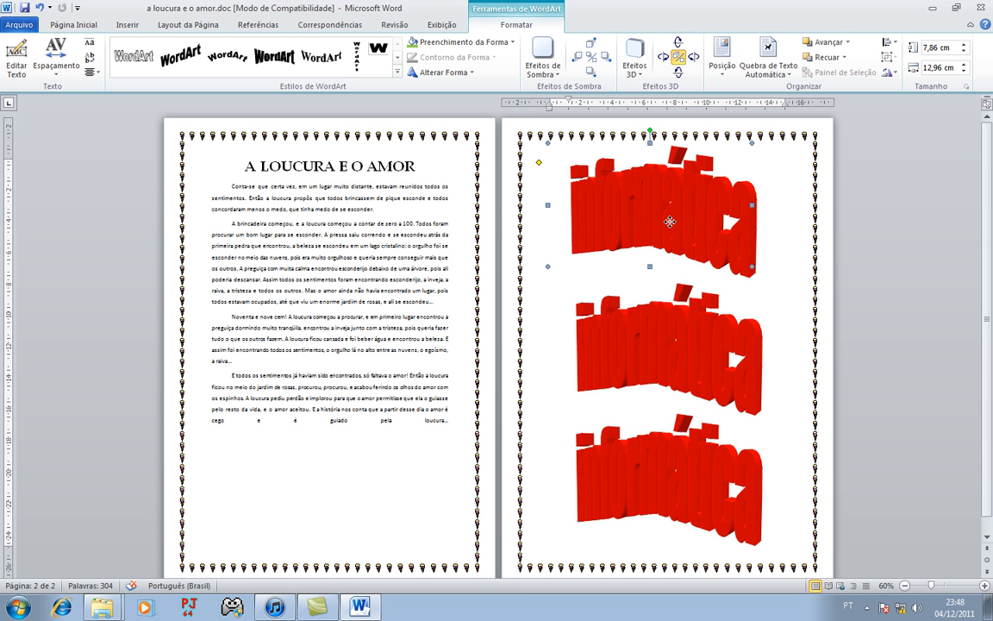
pyautogui.rightClick(670, 222)
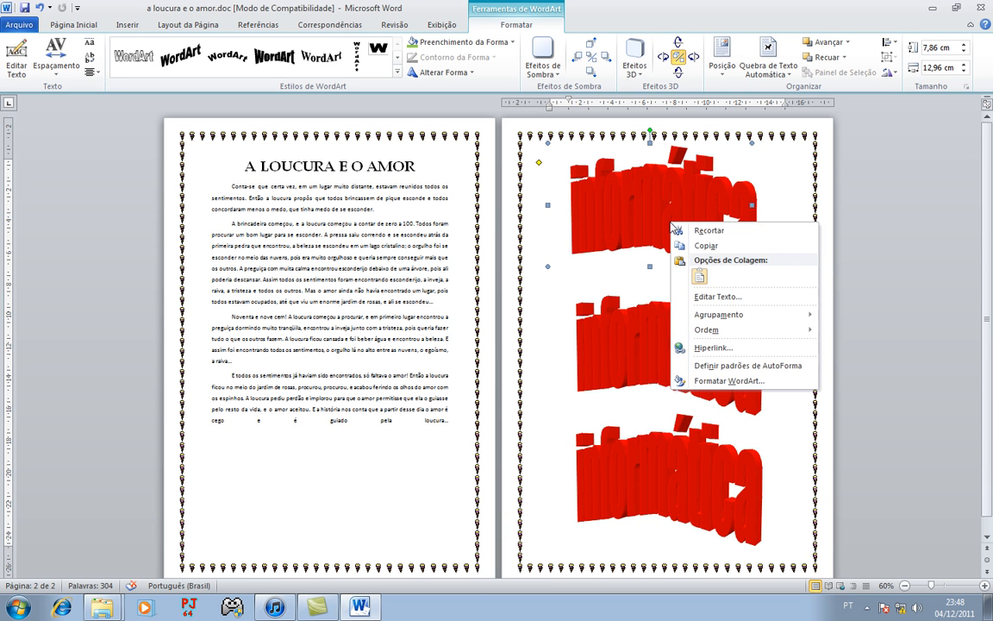
pyautogui.click(728, 298)
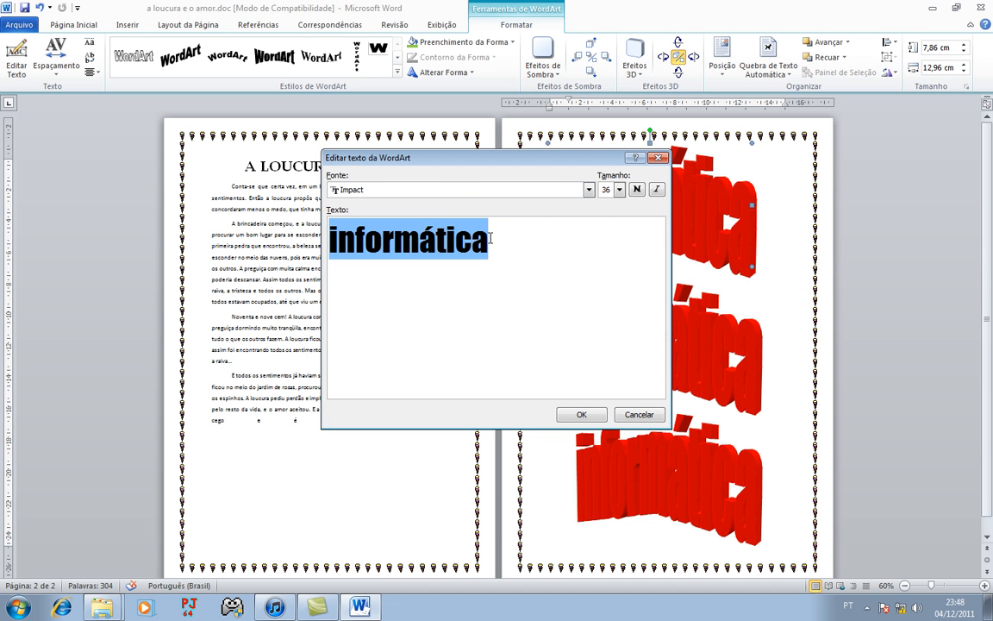
pyautogui.moveTo(351, 157); pyautogui.dragTo(354, 153)
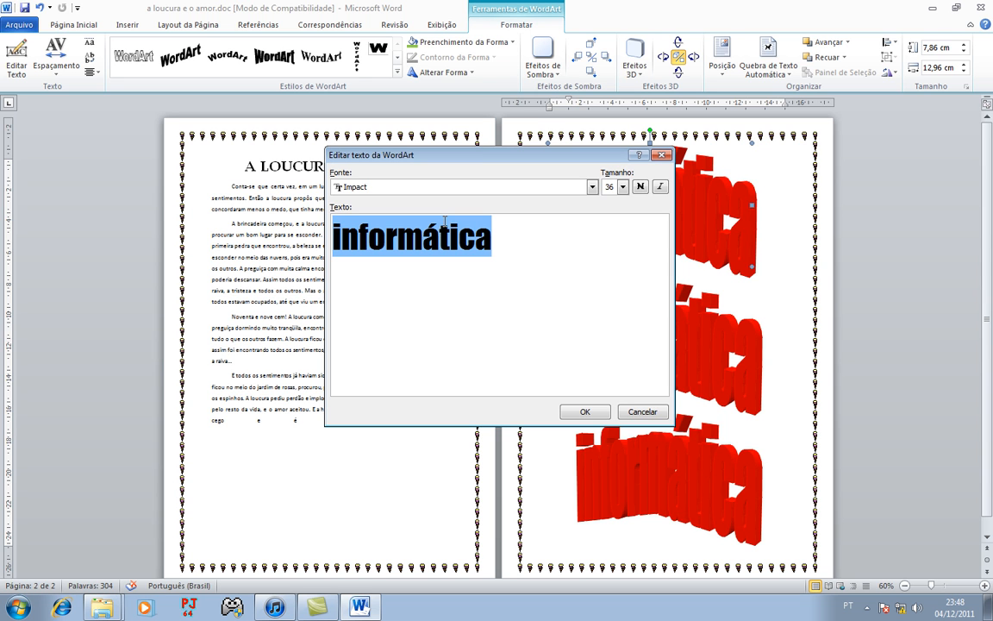
pyautogui.write('A')
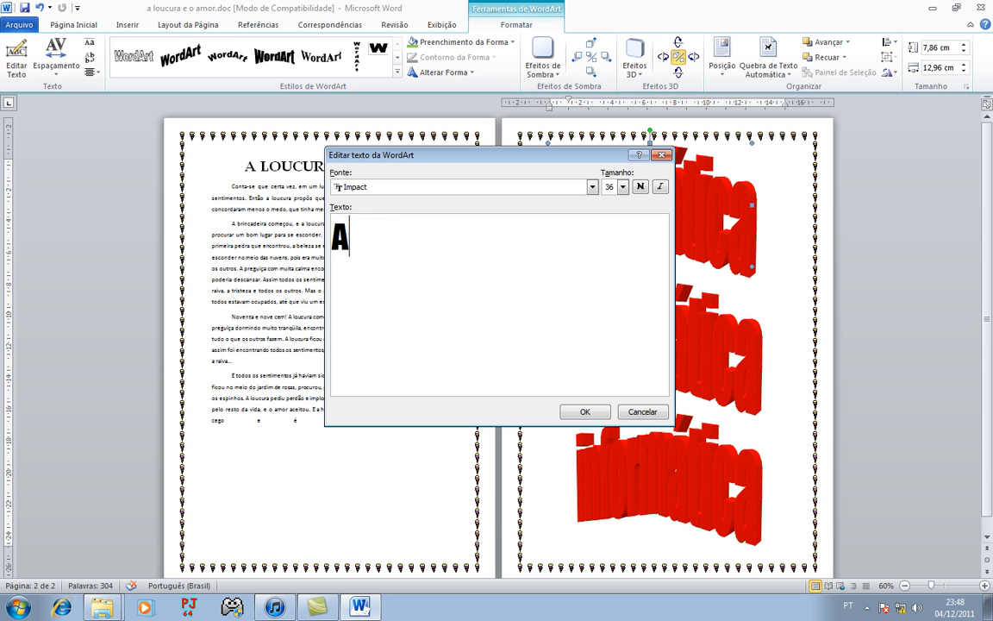
pyautogui.write('TIVIDADE')
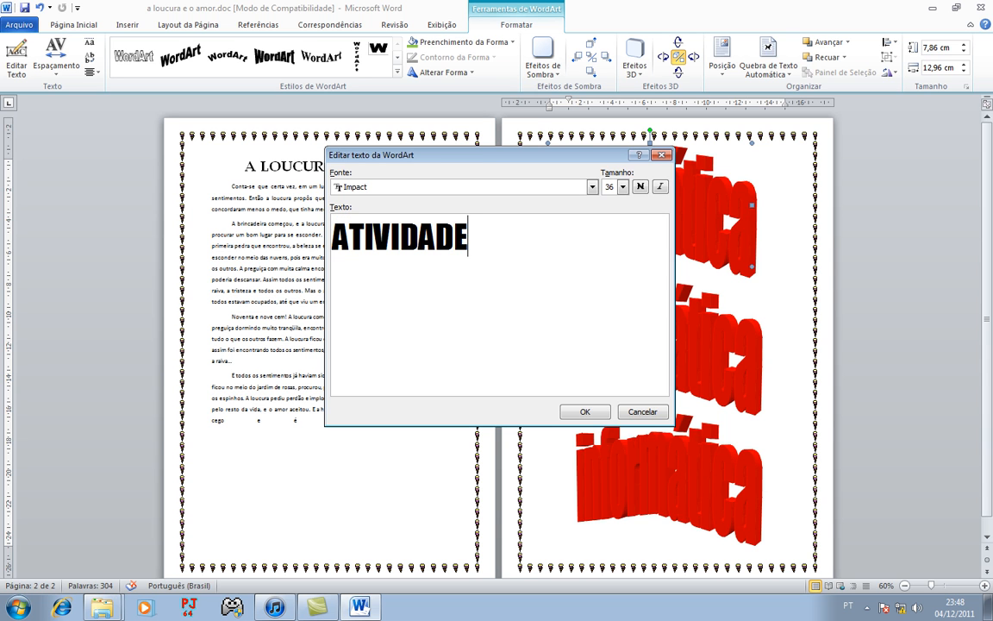
pyautogui.click(583, 412)
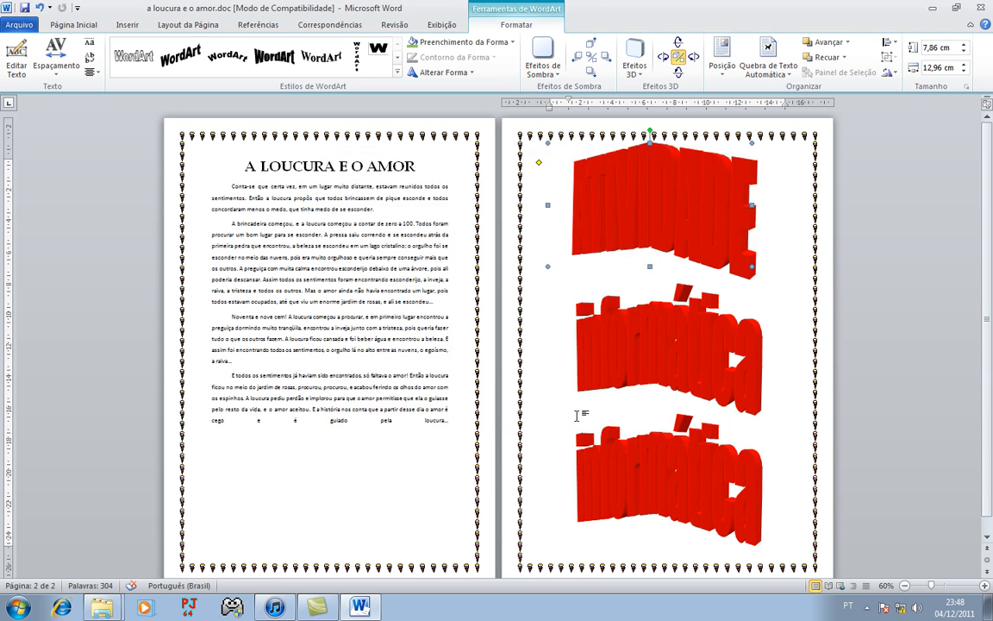
# - Change the text of the middle WordArt to "DE", and select the "ATIVIDADE" WordArt
pyautogui.click(677, 336)
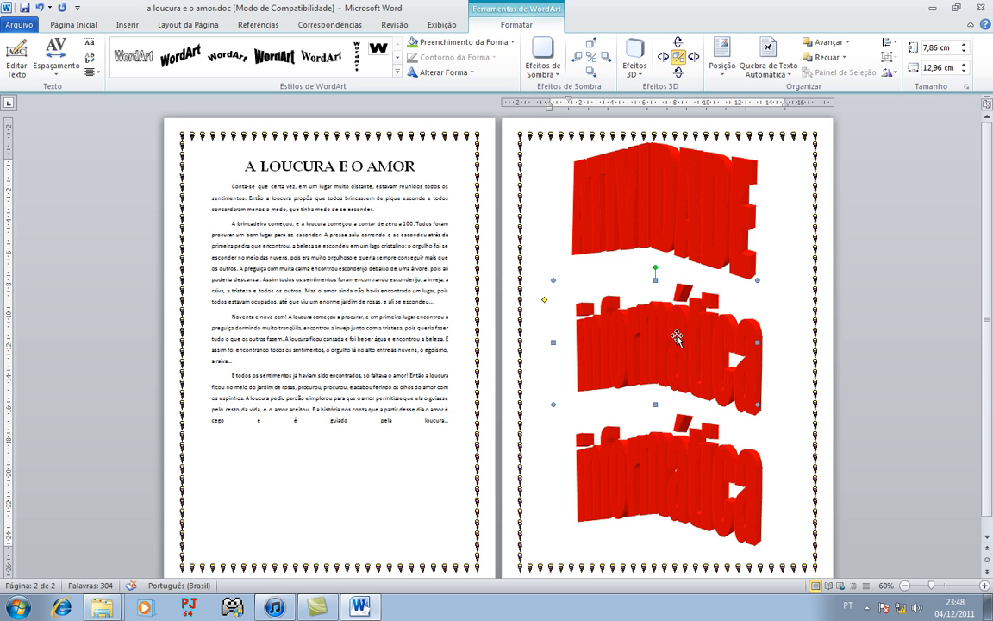
pyautogui.rightClick(670, 336)
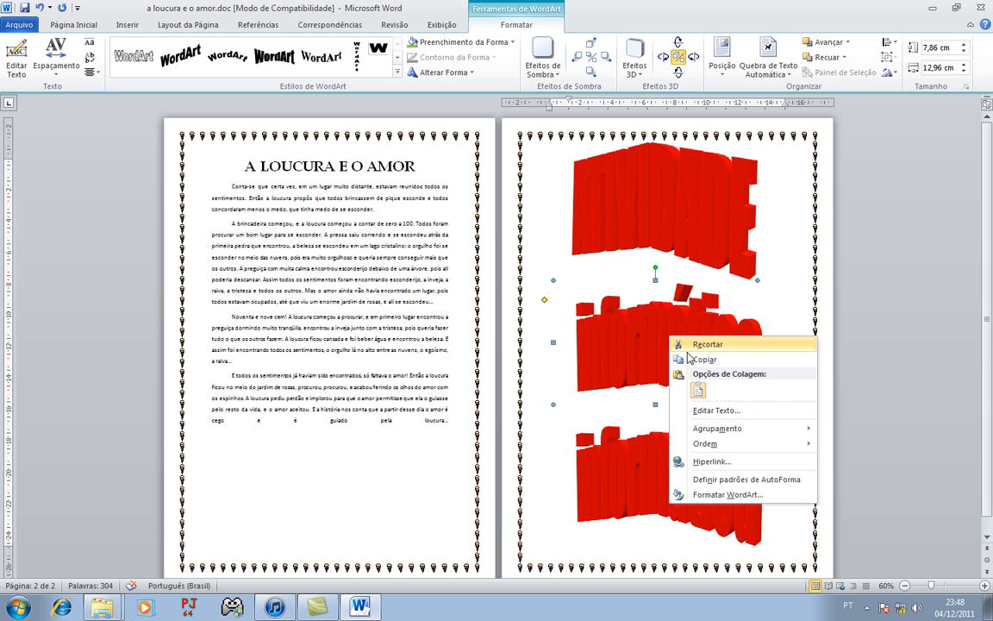
pyautogui.click(716, 410)
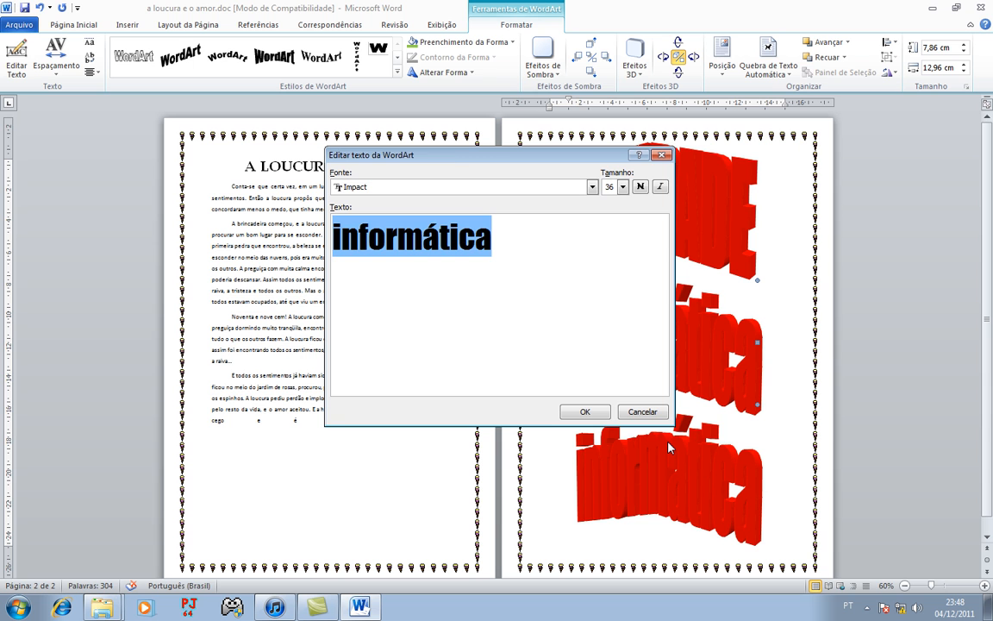
pyautogui.write('DE')
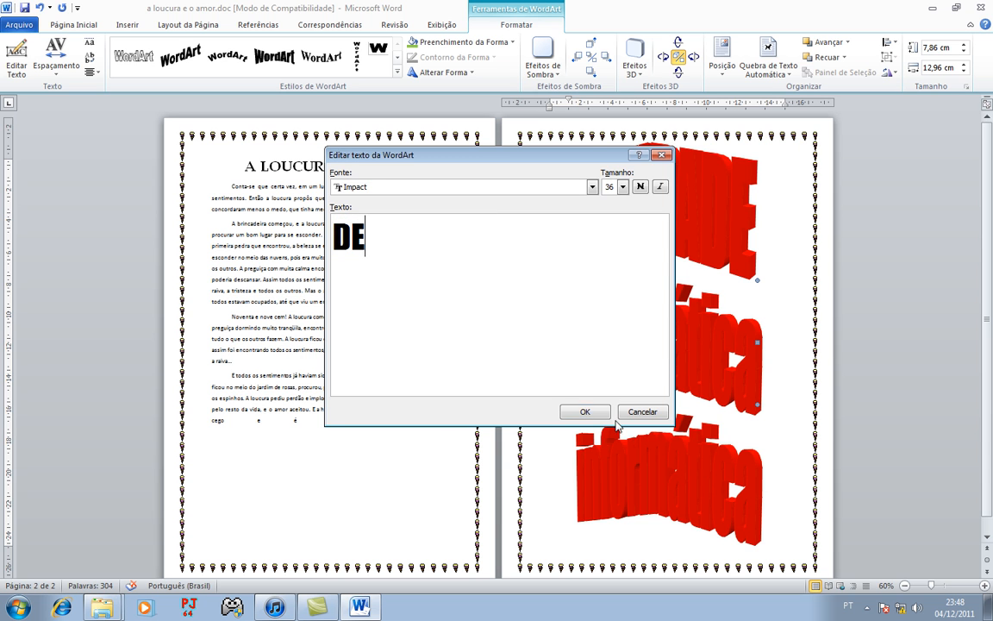
pyautogui.click(592, 412)
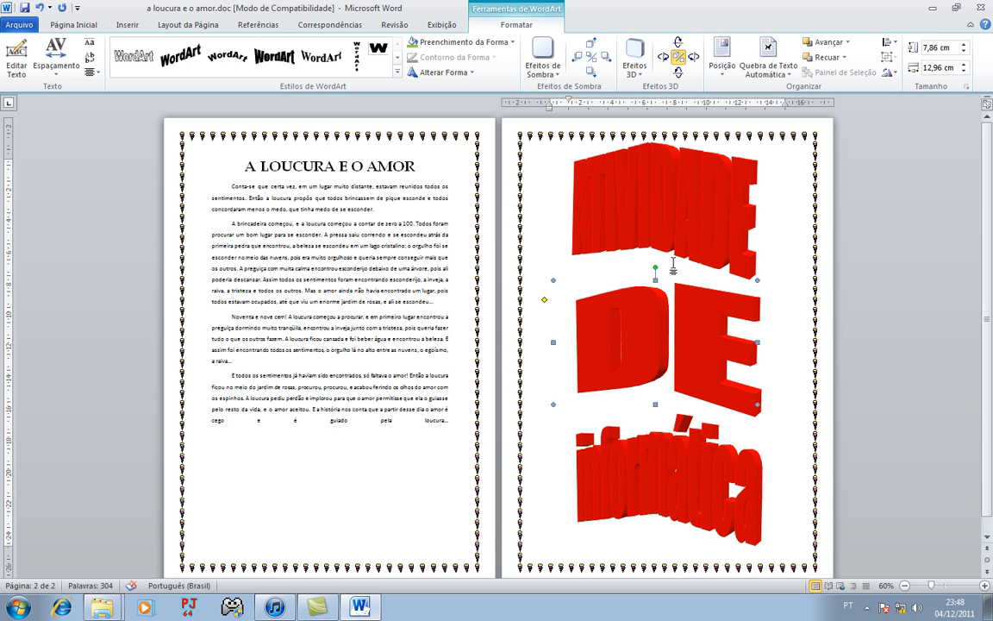
pyautogui.click(658, 222)
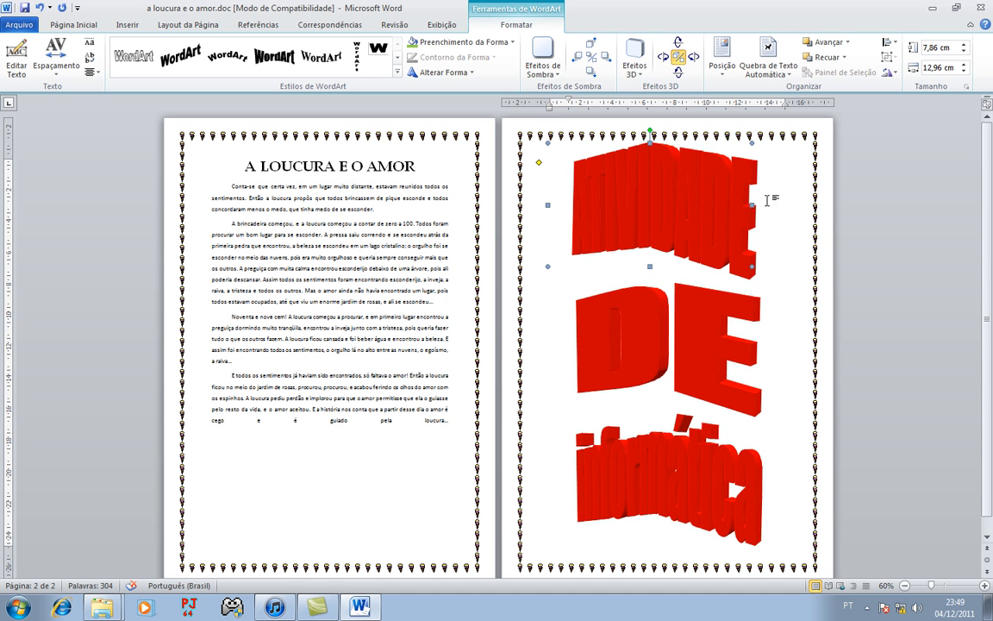
# - Widen "ATIVIDADE" to about 14,67 cm and nudge it left, and shrink "DE" to about 4,02 by 8,85 cm, centred between the other WordArt
pyautogui.moveTo(752, 205); pyautogui.dragTo(780, 205)
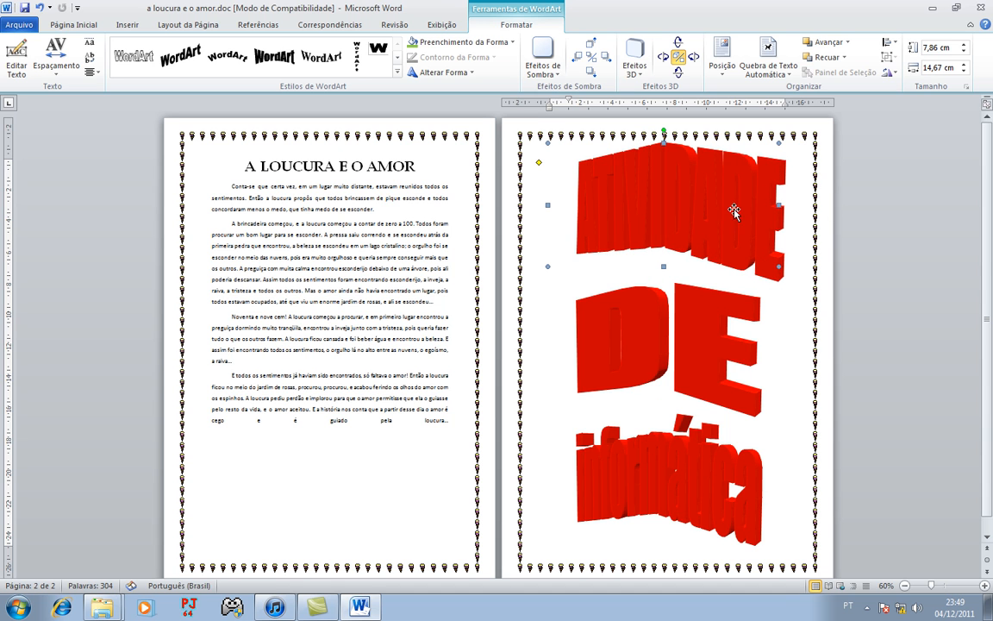
pyautogui.moveTo(688, 214); pyautogui.dragTo(679, 213)
pyautogui.click(690, 316)
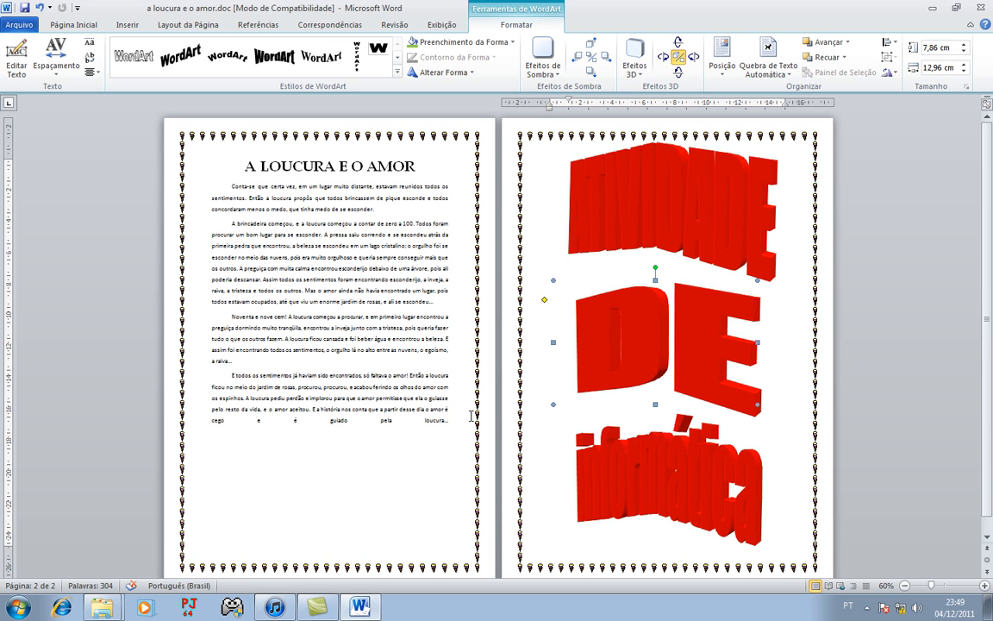
pyautogui.moveTo(551, 403); pyautogui.dragTo(617, 344)
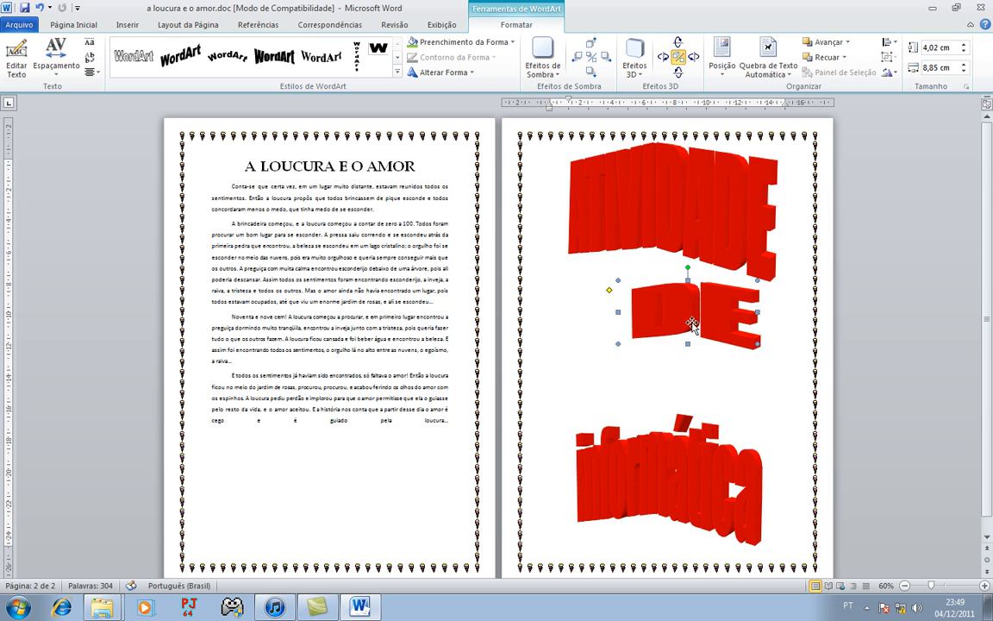
pyautogui.moveTo(621, 293); pyautogui.dragTo(602, 307)
# - Widen the "informática" WordArt at the foot of page two to about 14,23 cm, keeping its height
pyautogui.click(653, 496)
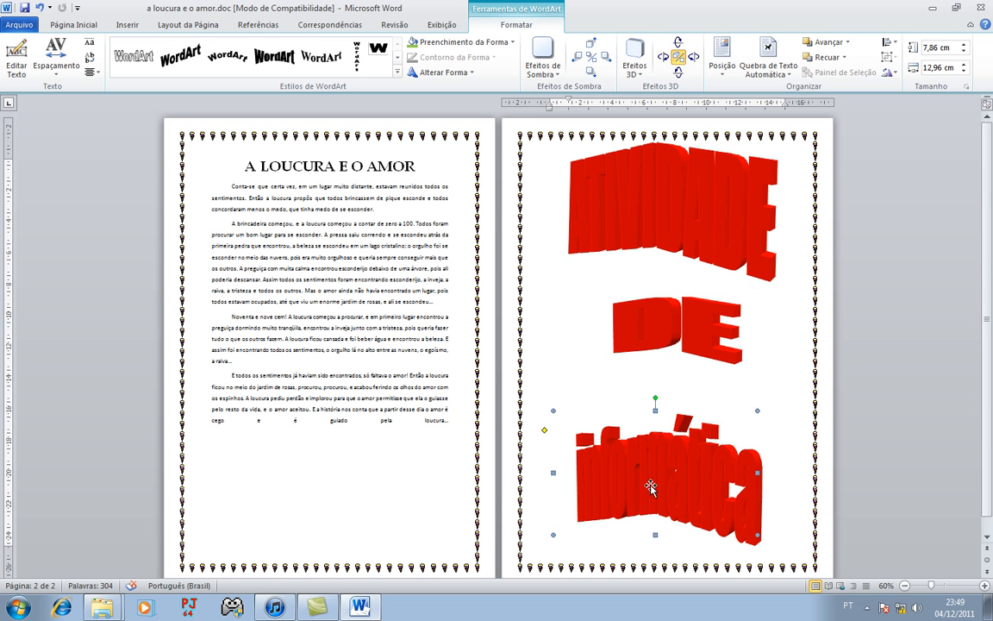
pyautogui.moveTo(757, 471); pyautogui.dragTo(778, 473)
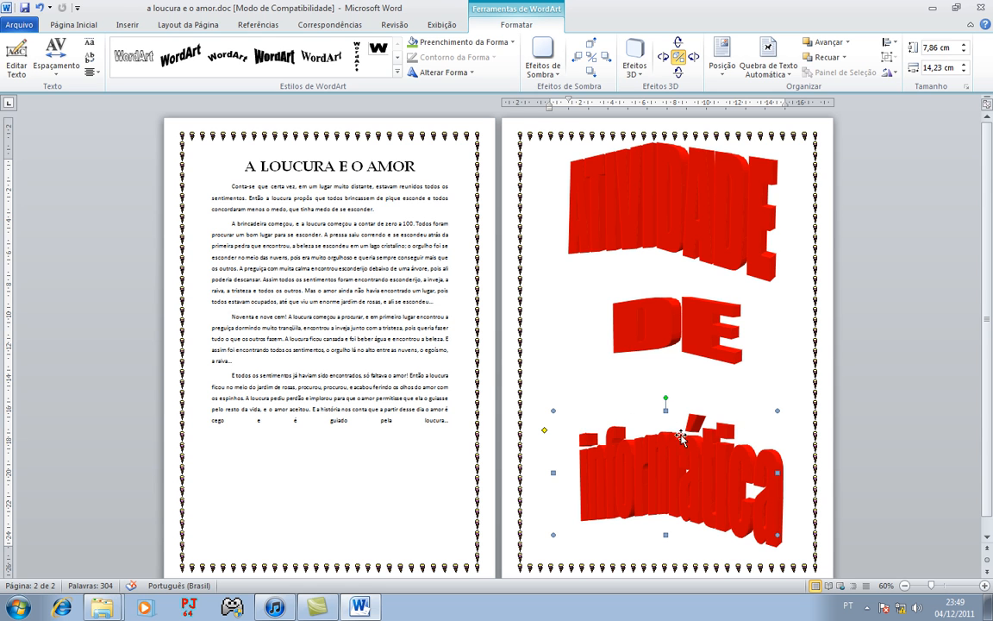
pyautogui.moveTo(550, 102); pyautogui.dragTo(550, 102)
pyautogui.moveTo(780, 101); pyautogui.dragTo(785, 101)
# - Select all three WordArt objects on page two and apply the flat blue WordArt style with a red shadow
pyautogui.keyDown('shift'); pyautogui.click(715, 228); pyautogui.keyUp('shift')
pyautogui.keyDown('shift'); pyautogui.click(694, 312); pyautogui.keyUp('shift')
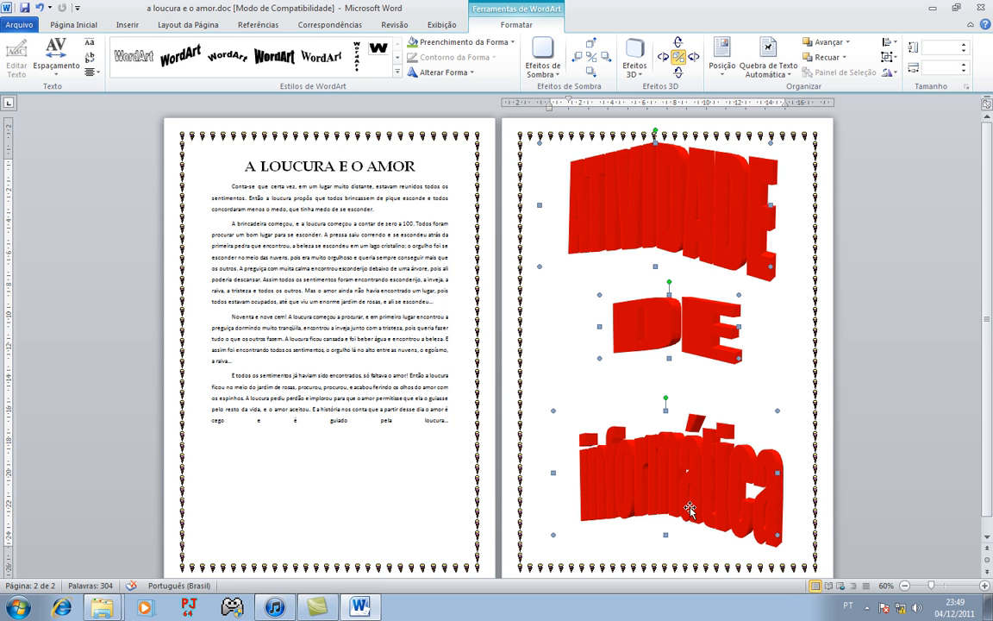
pyautogui.click(398, 74)
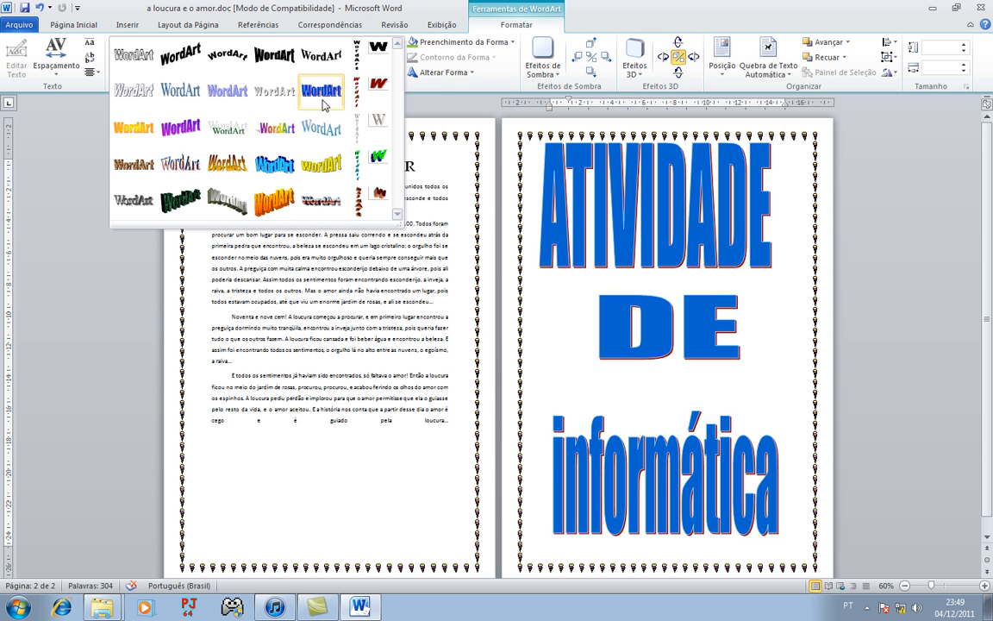
pyautogui.click(322, 102)
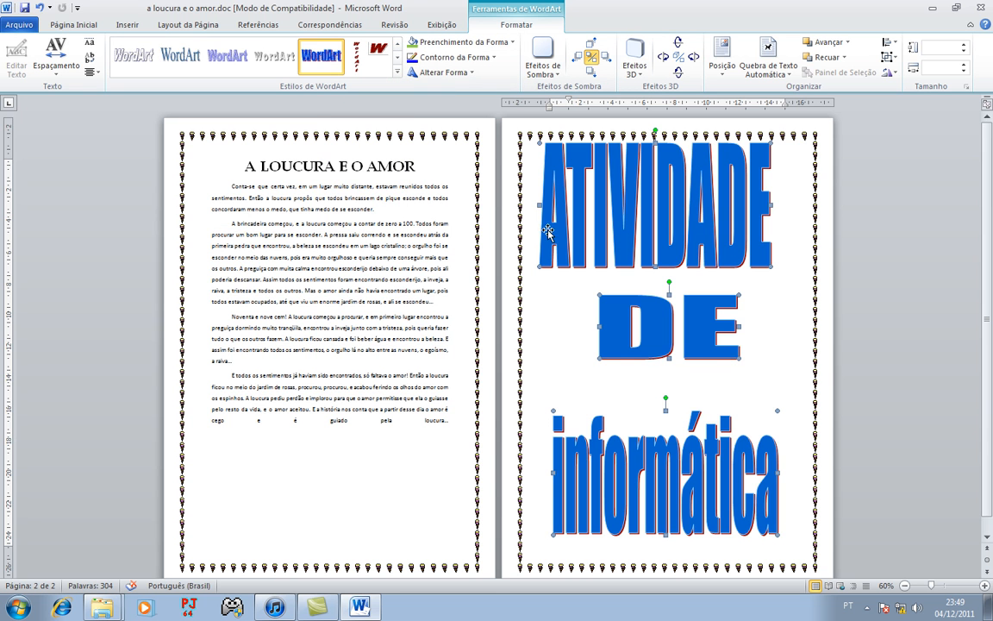
# - Widen only the "ATIVIDADE" WordArt towards the right page border, to about 15,37 cm
pyautogui.click(804, 373)
pyautogui.click(687, 218)
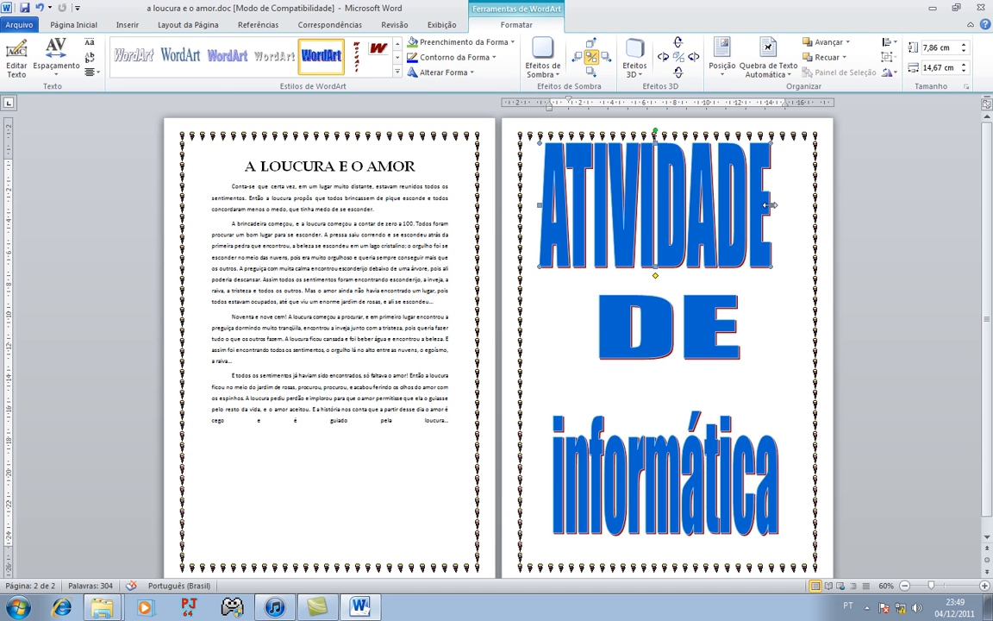
pyautogui.moveTo(771, 205); pyautogui.dragTo(783, 205)
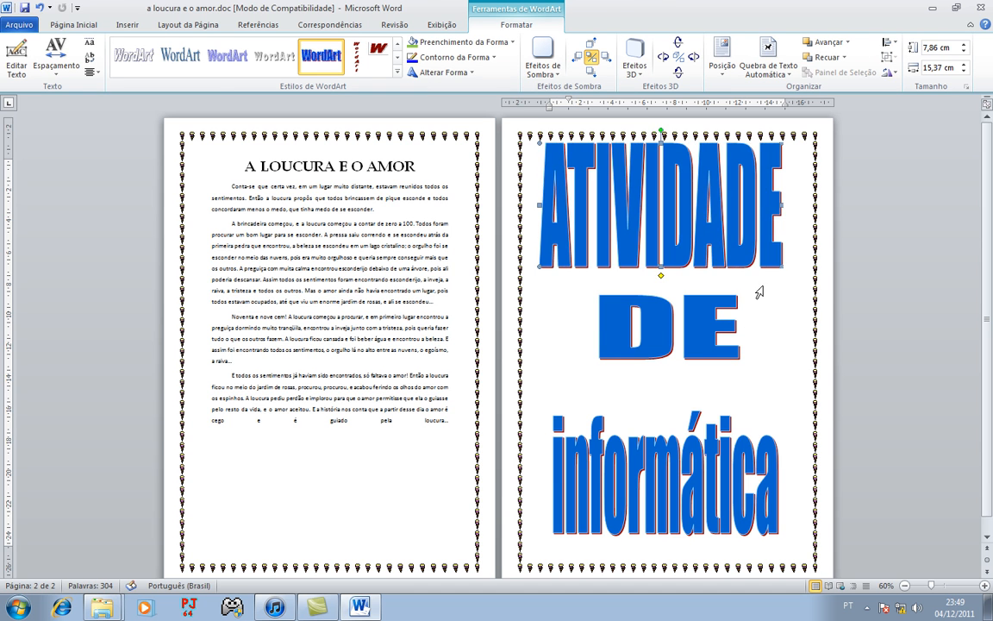
pyautogui.click(317, 235)
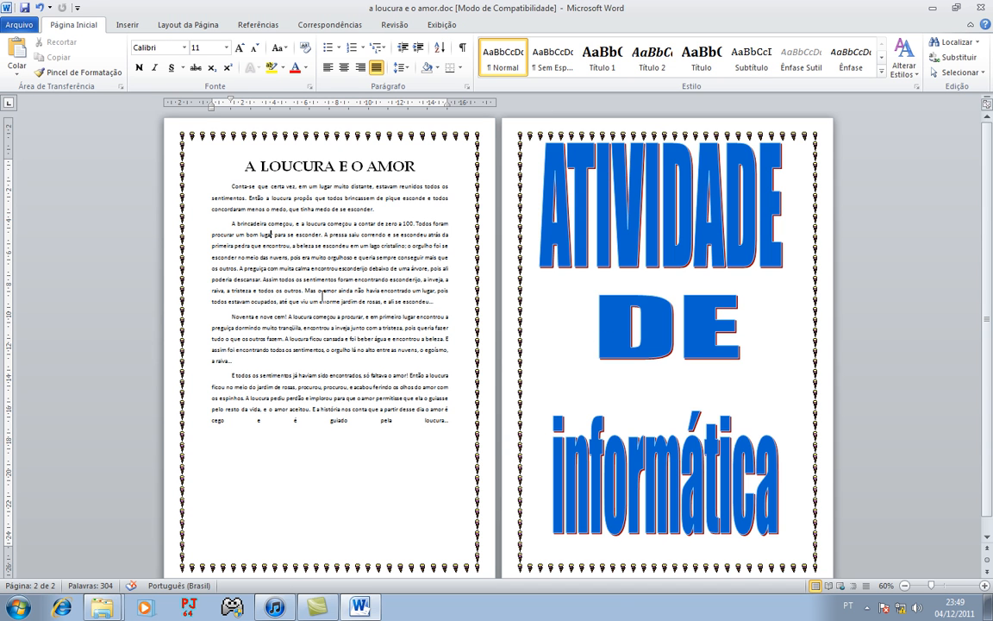
pyautogui.click(620, 251)
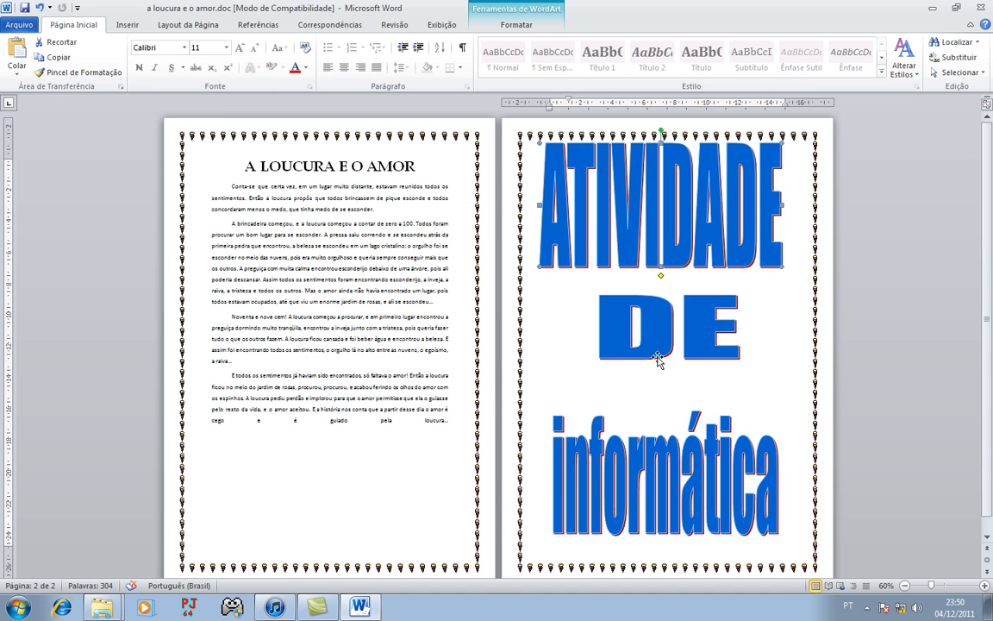
pyautogui.click(612, 414)
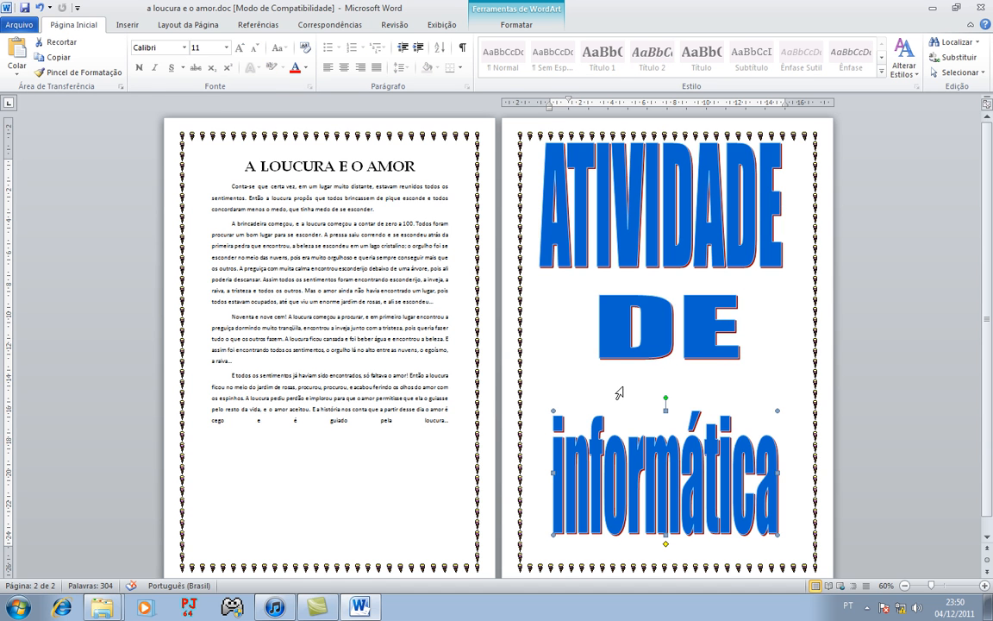
pyautogui.click(658, 347)
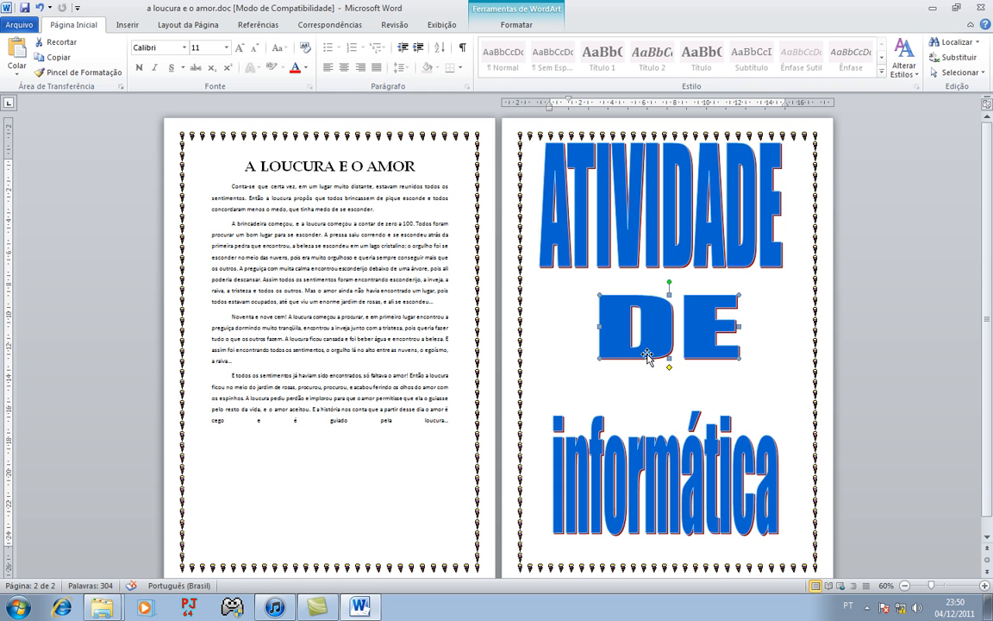
pyautogui.click(867, 606)
pyautogui.click(888, 549)
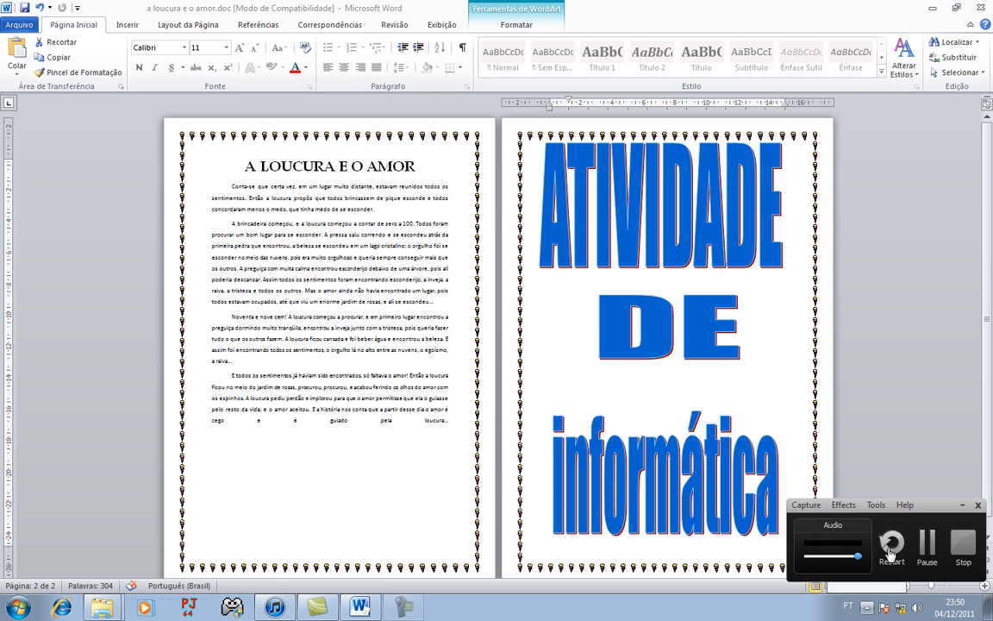